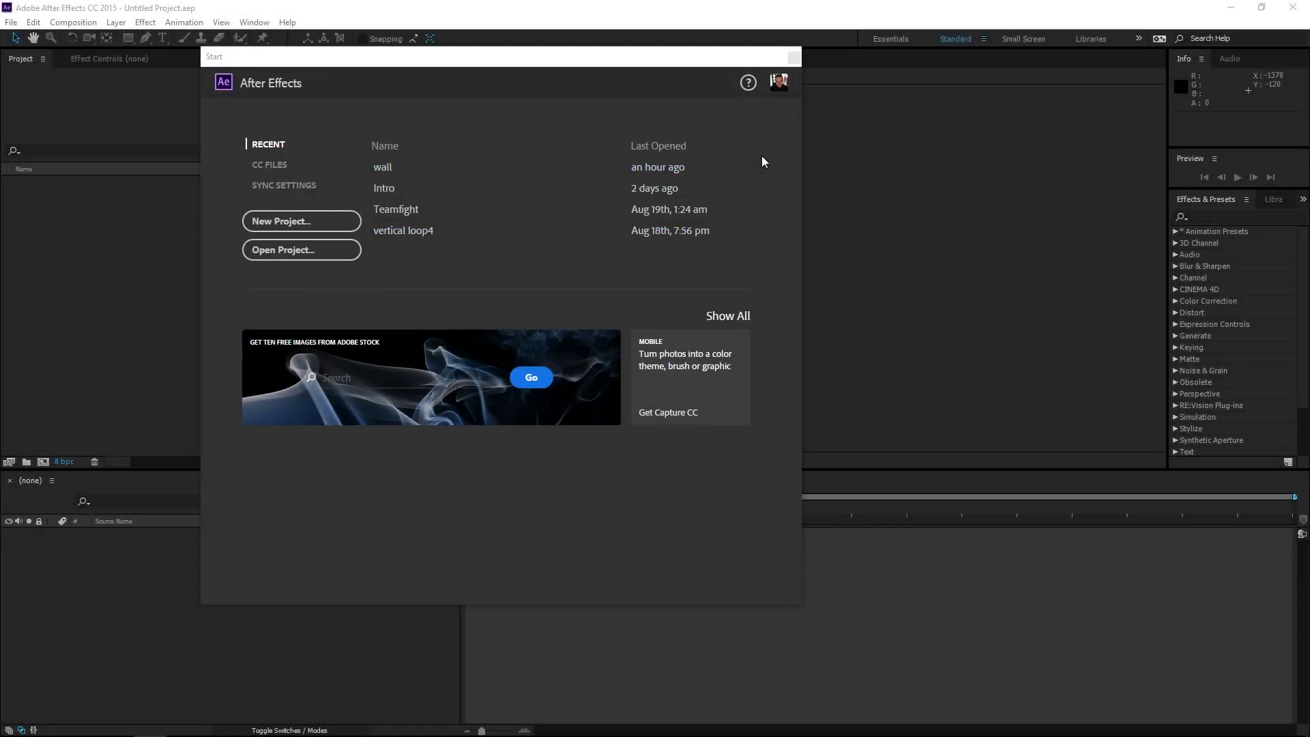
Close the After Effects Start window and open the Assets folder from the taskbar.
{"action": "left_click", "coordinate": [794, 57]}
{"action": "mouse_move", "coordinate": [178, 710]}
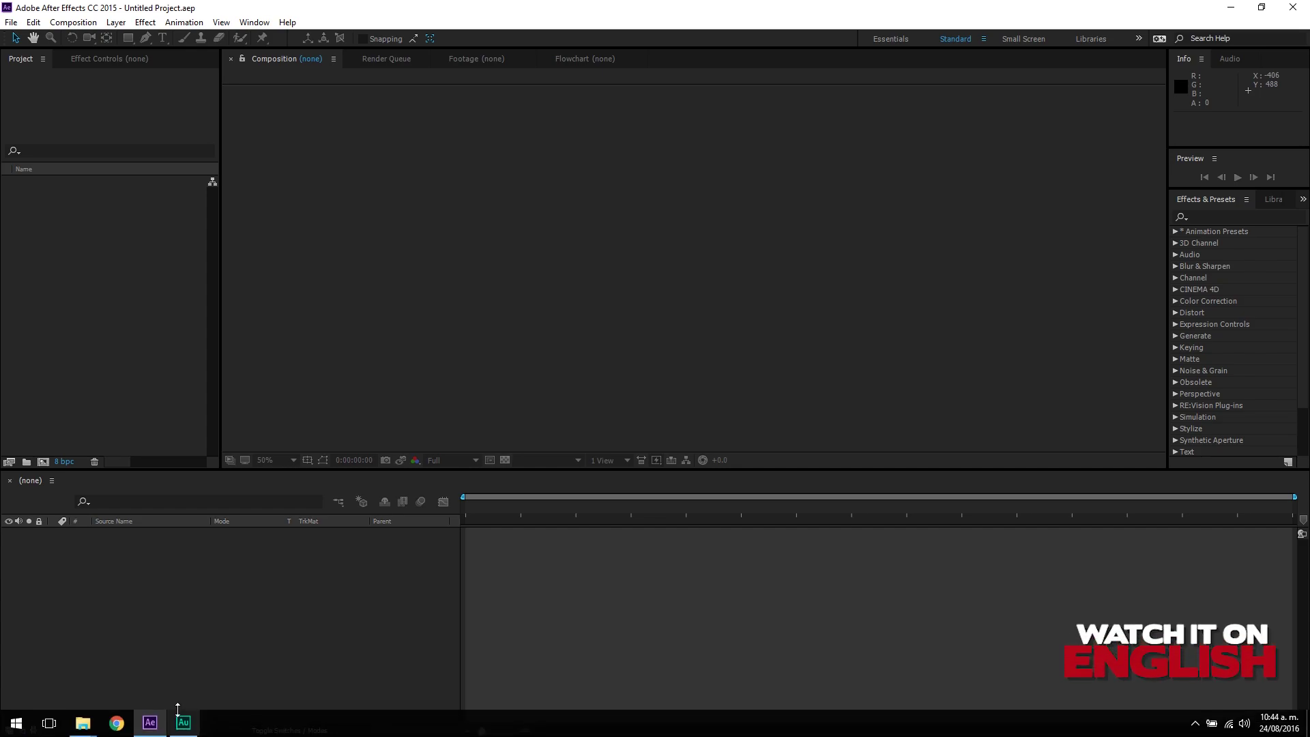
{"action": "mouse_move", "coordinate": [82, 722]}
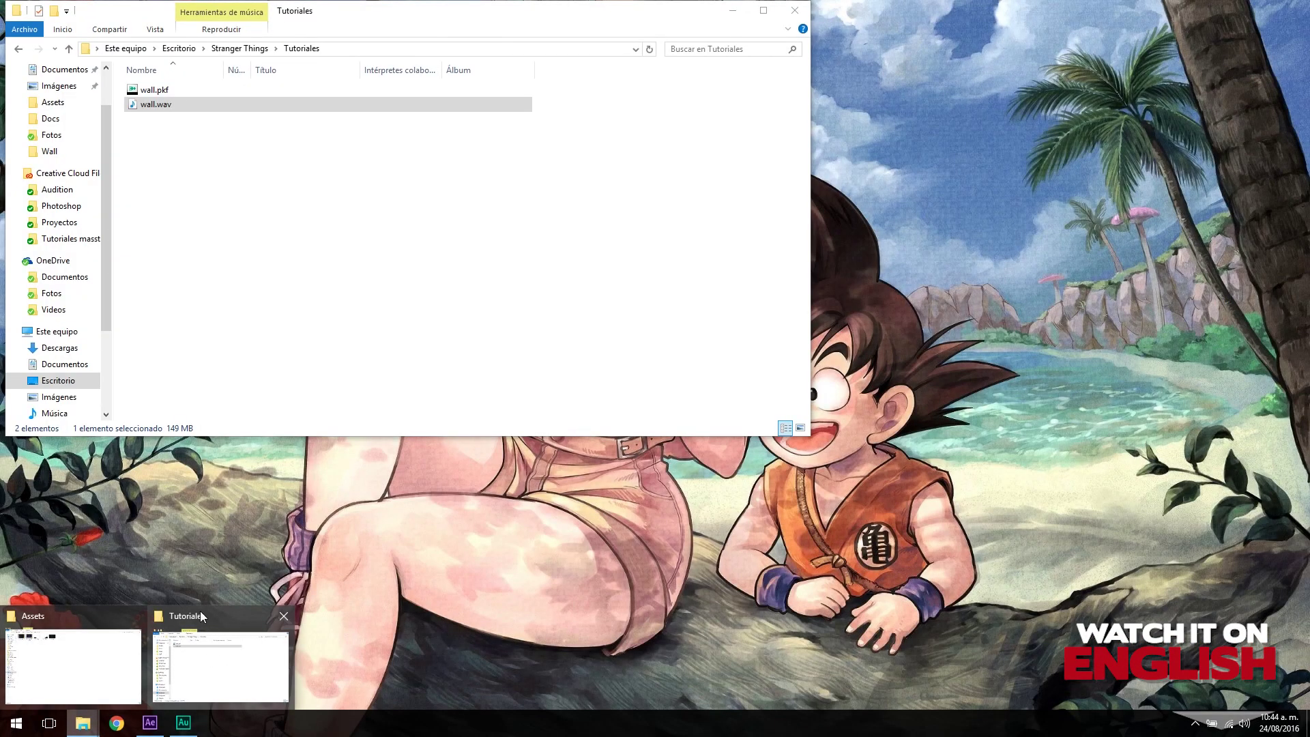
{"action": "left_click", "coordinate": [101, 638]}
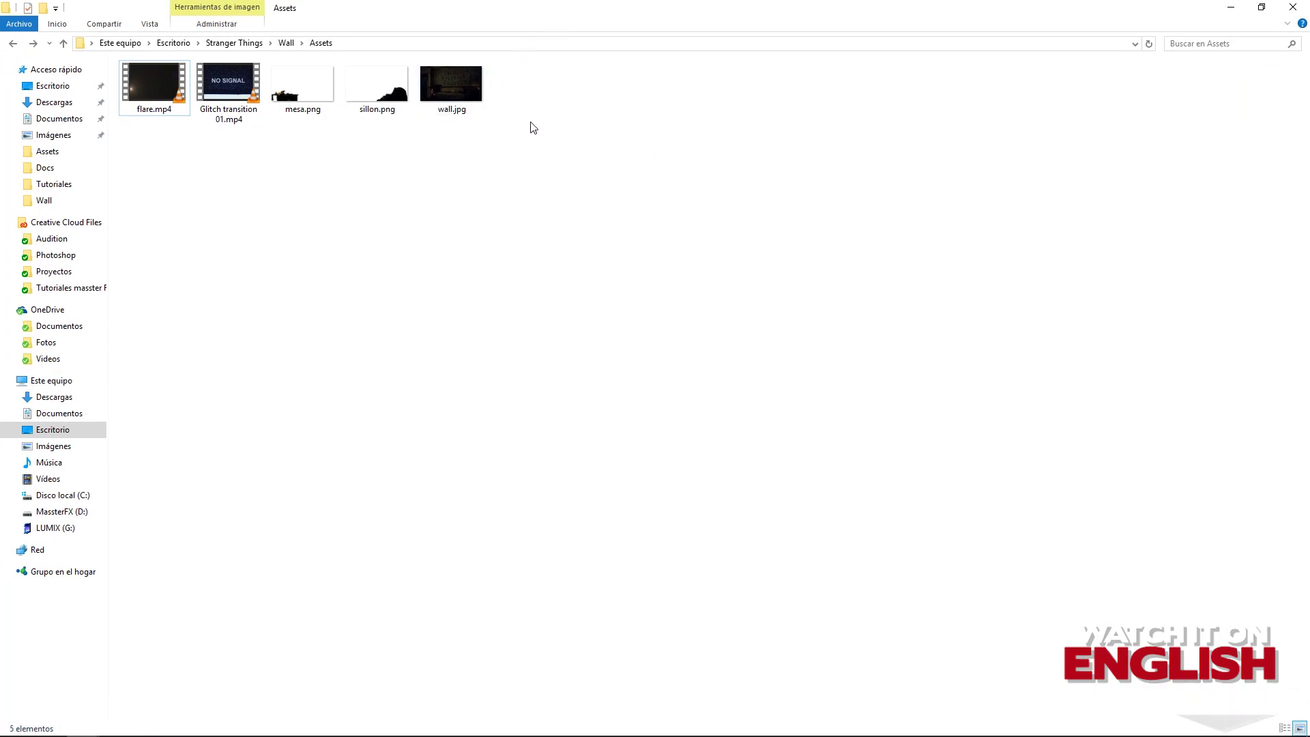
Review wall.jpg, Glitch transition 01.mp4 and flare.mp4, then minimize File Explorer.
{"action": "left_click", "coordinate": [466, 96]}
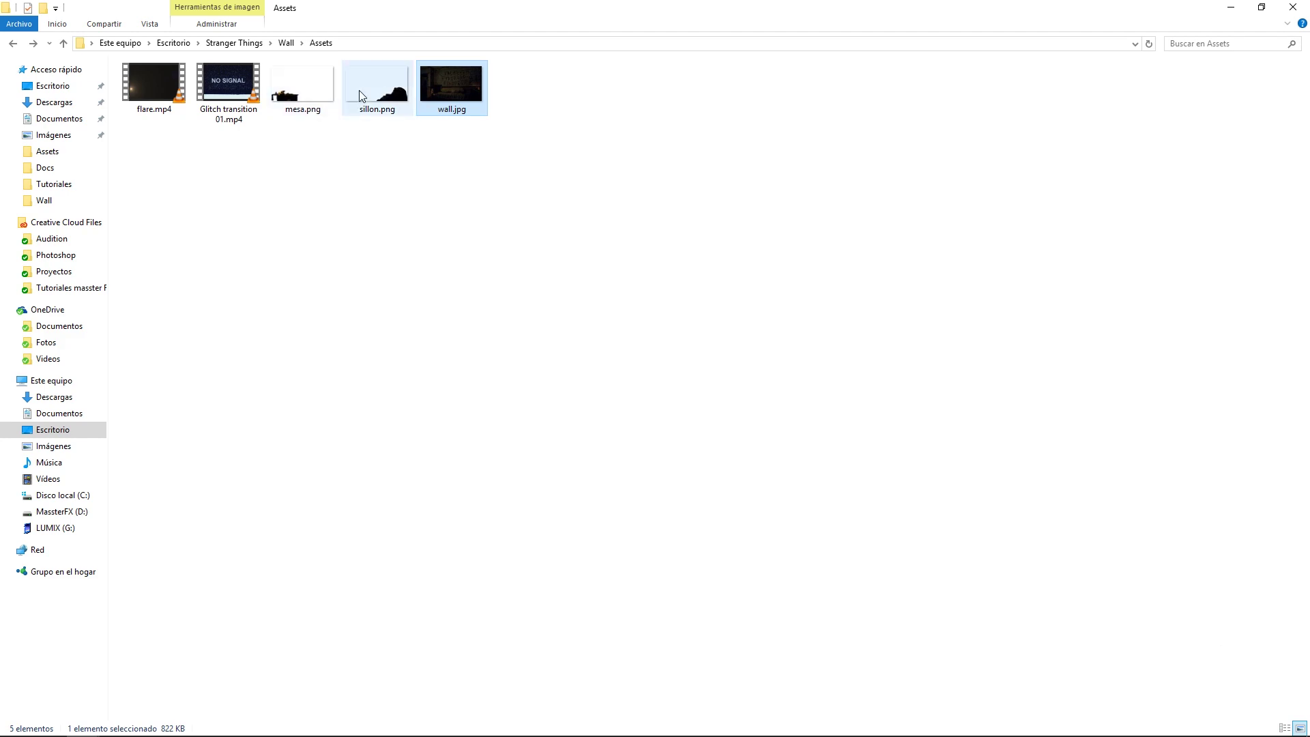
{"action": "left_click", "coordinate": [233, 88]}
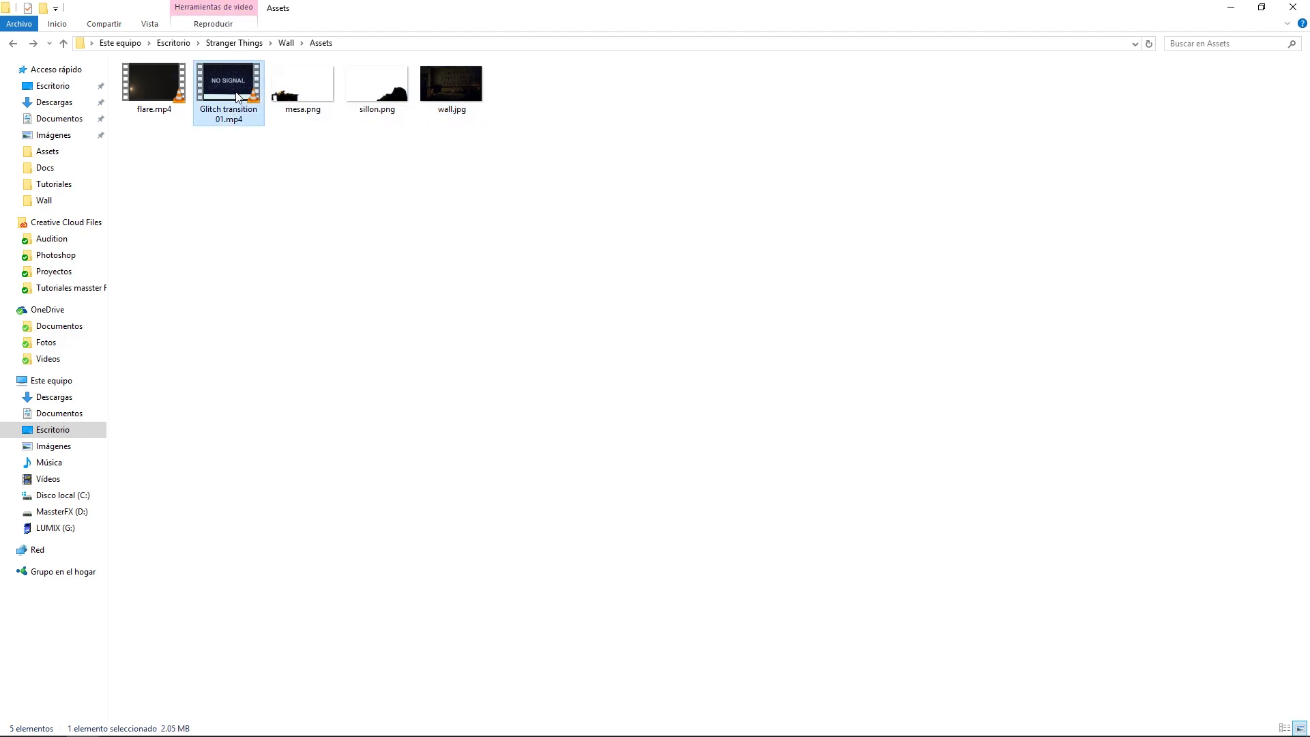
{"action": "left_click", "coordinate": [154, 106]}
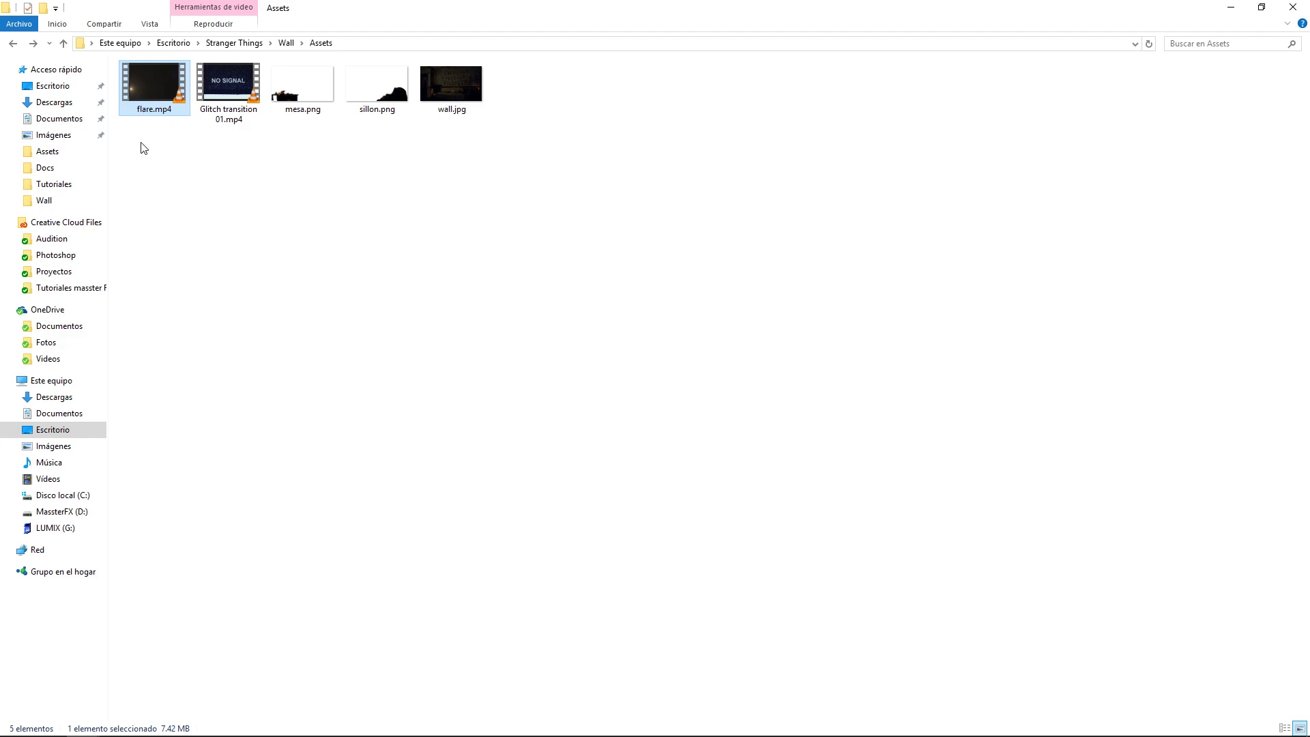
{"action": "left_click", "coordinate": [1231, 7]}
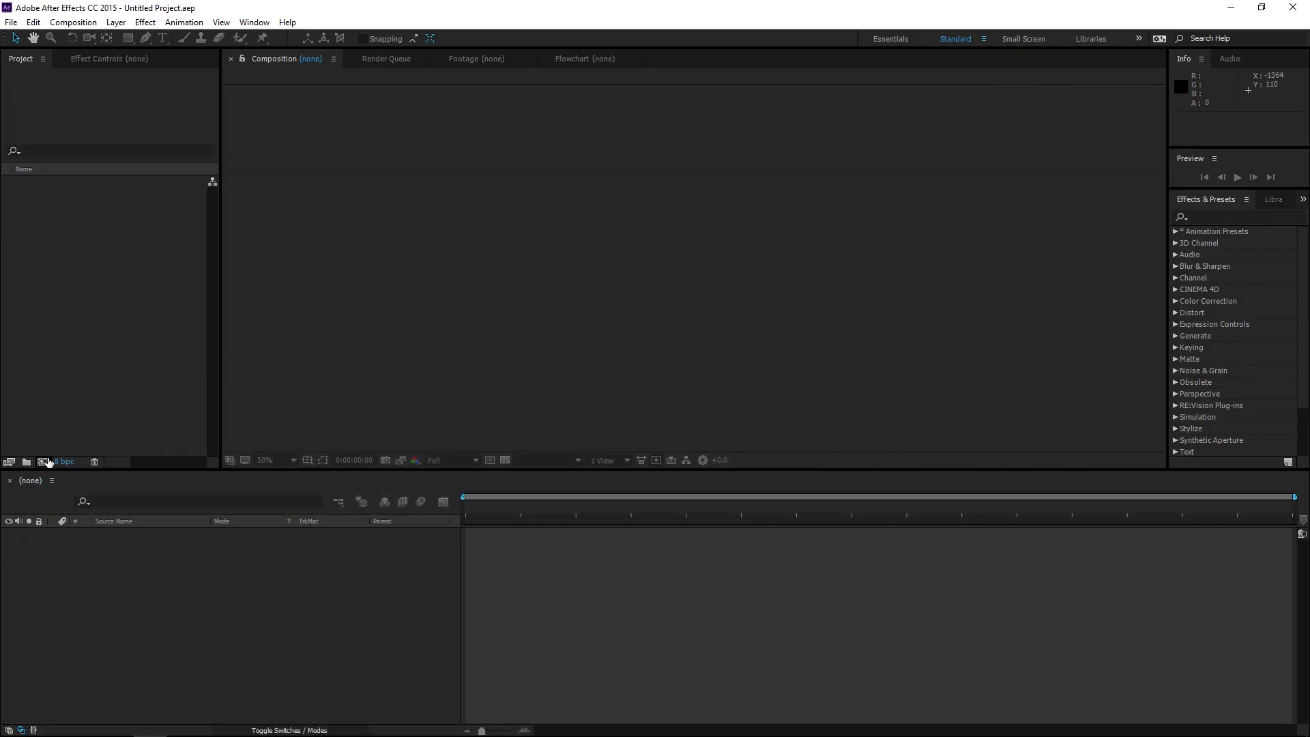
Create a 1920×1080, 59.94 fps, 10-second composition named Wall.
{"action": "left_click", "coordinate": [45, 462]}
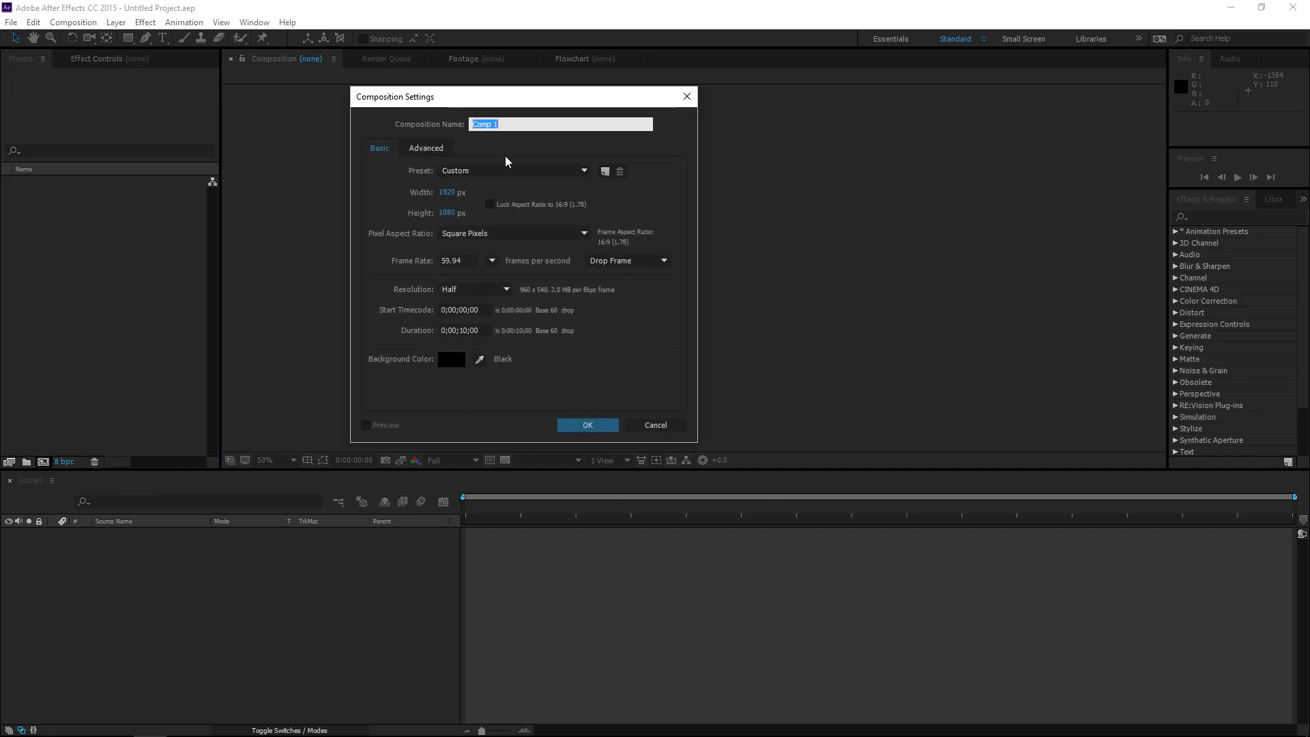
{"action": "type", "text": "Wall"}
{"action": "left_click", "coordinate": [583, 430]}
{"action": "left_click", "coordinate": [584, 430]}
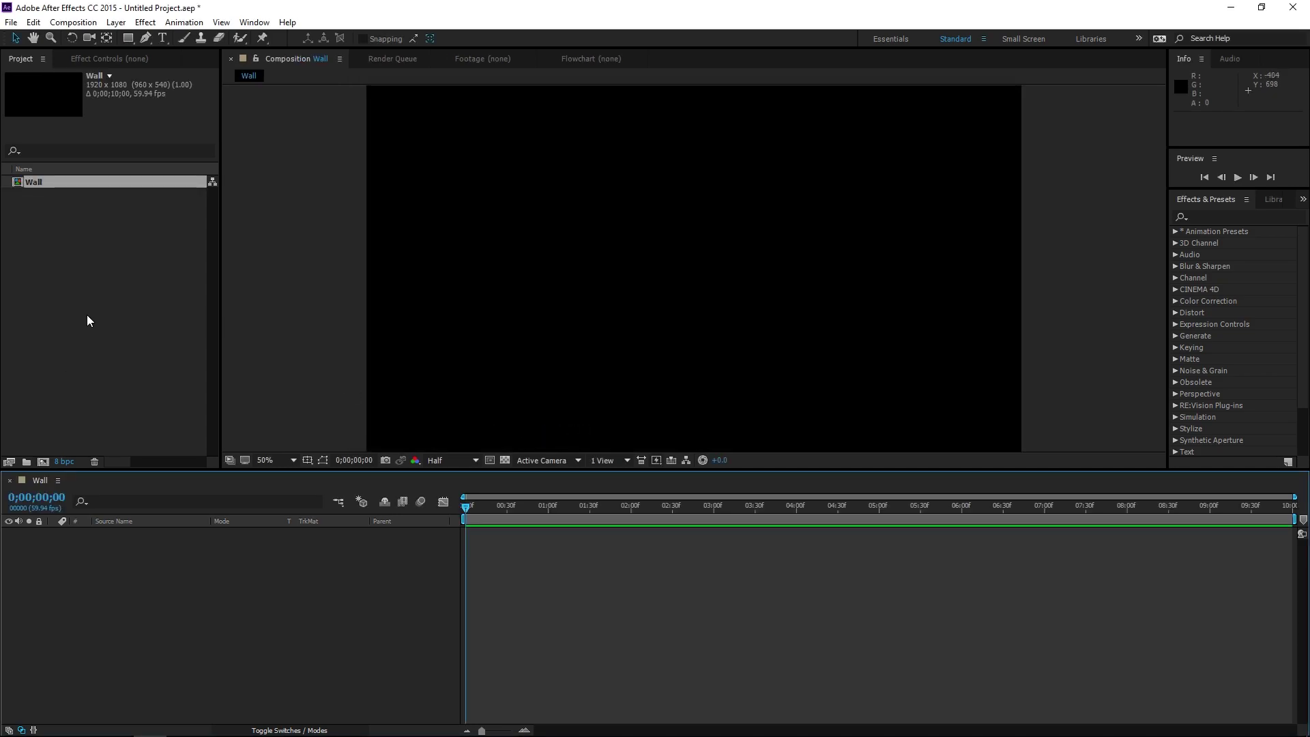
Import mesa.png, sillon.png and wall.jpg into the Project panel.
{"action": "double_click", "coordinate": [102, 260]}
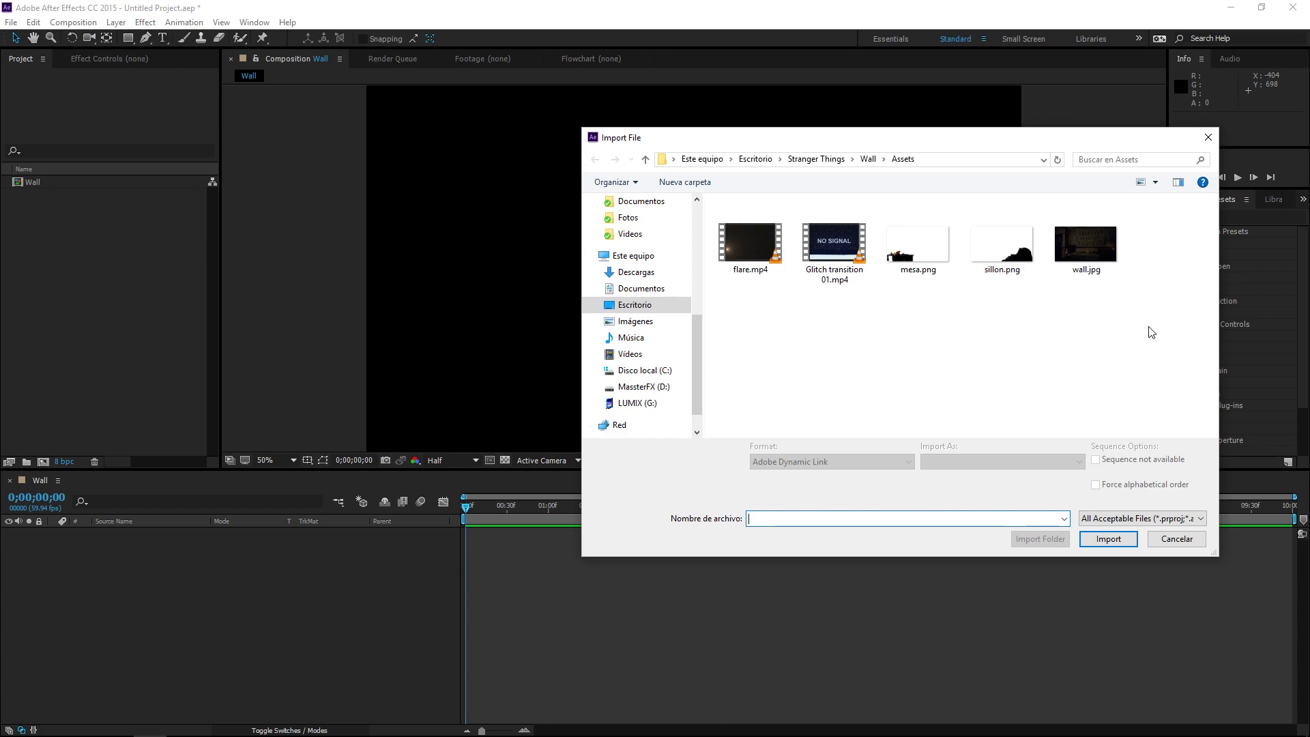
{"action": "left_click_drag", "start_coordinate": [1150, 323], "coordinate": [884, 202]}
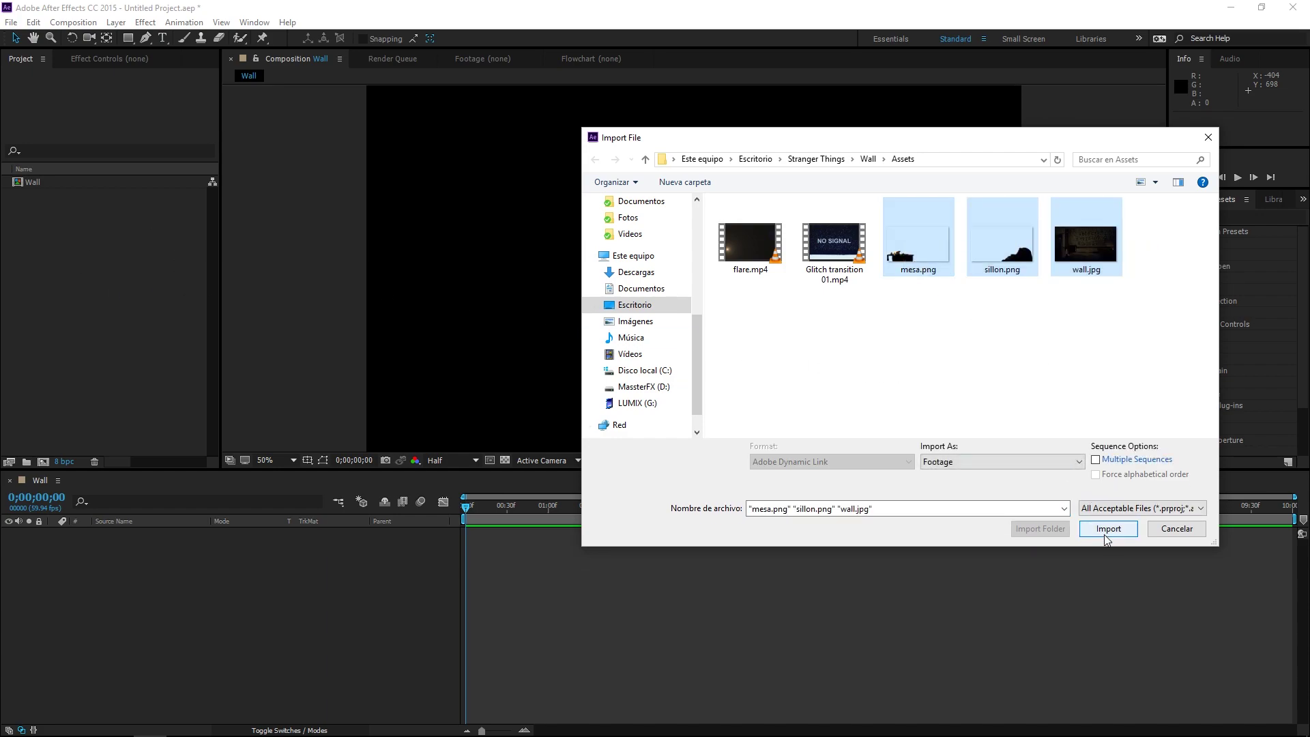
{"action": "left_click", "coordinate": [1123, 536]}
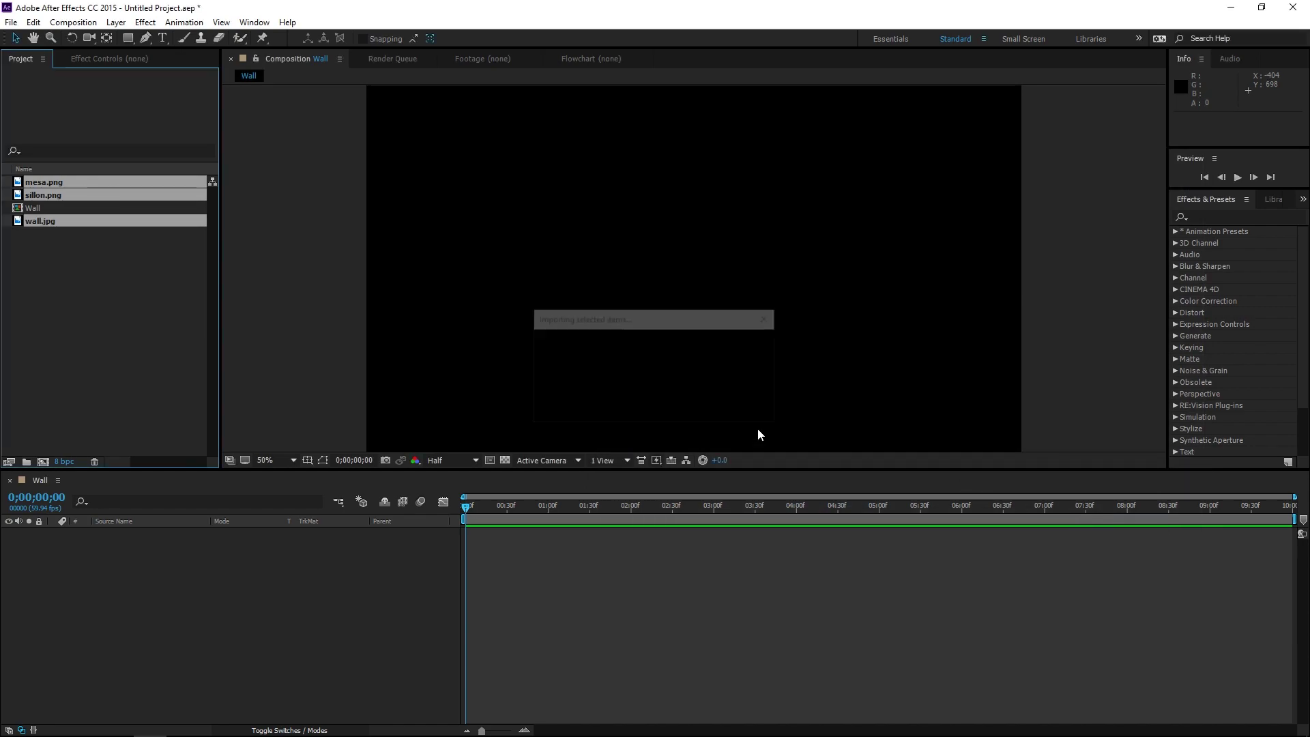
Add mesa.png, sillon.png and wall.jpg as layers in the Wall composition.
{"action": "left_click", "coordinate": [83, 279]}
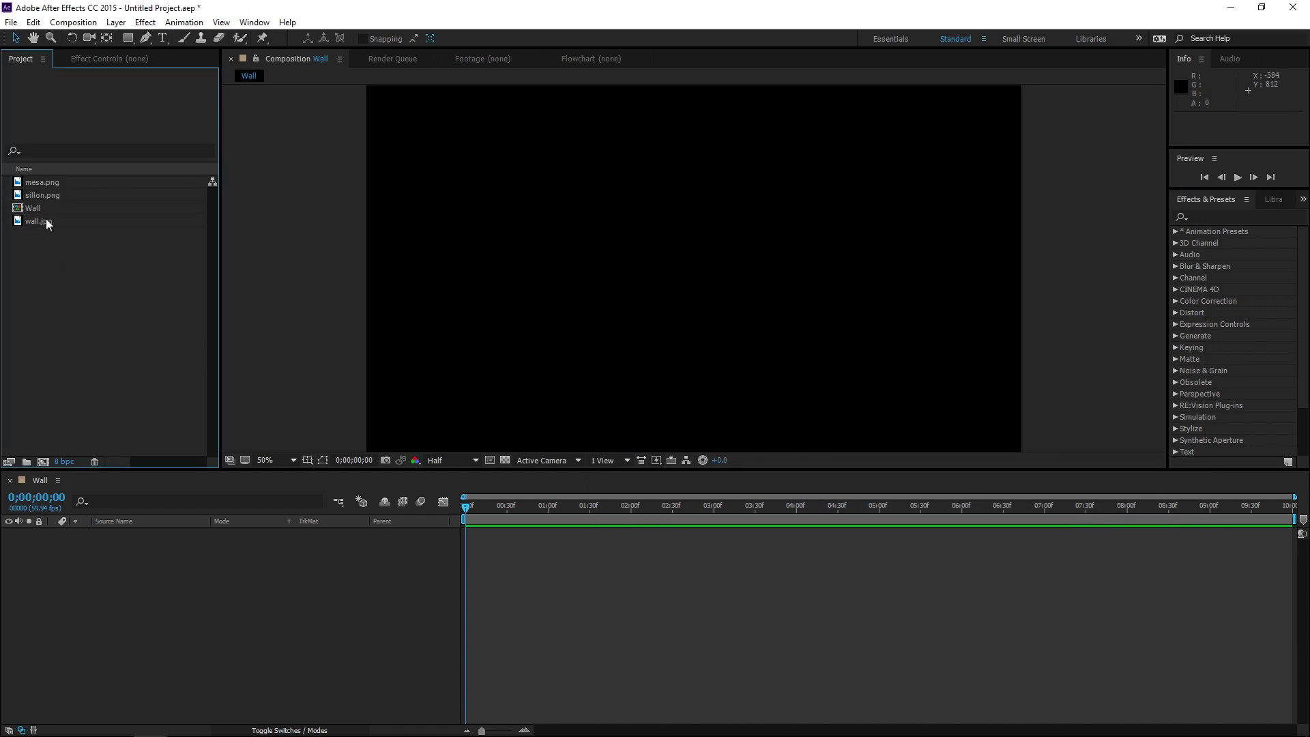
{"action": "left_click", "coordinate": [55, 183]}
{"action": "left_click", "coordinate": [49, 195], "text": "ctrl"}
{"action": "left_click", "coordinate": [49, 222], "text": "ctrl"}
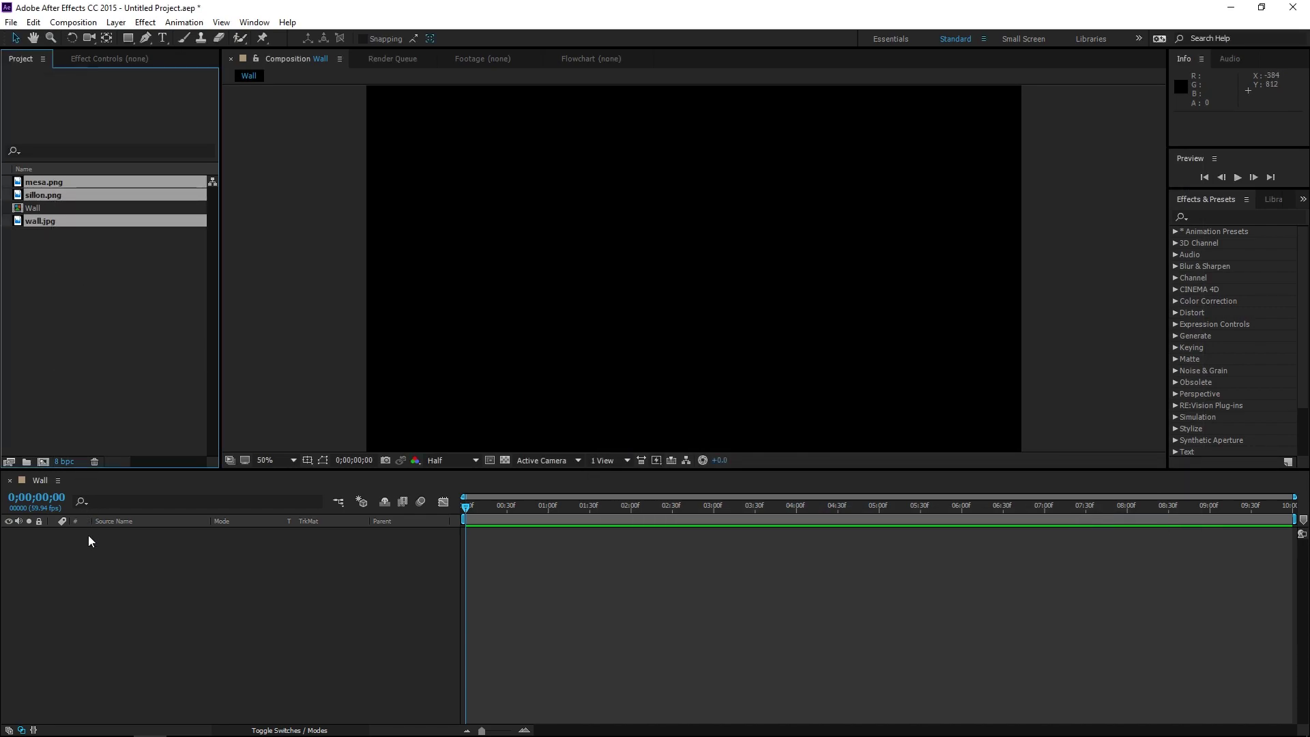
{"action": "left_click_drag", "start_coordinate": [78, 196], "coordinate": [150, 615]}
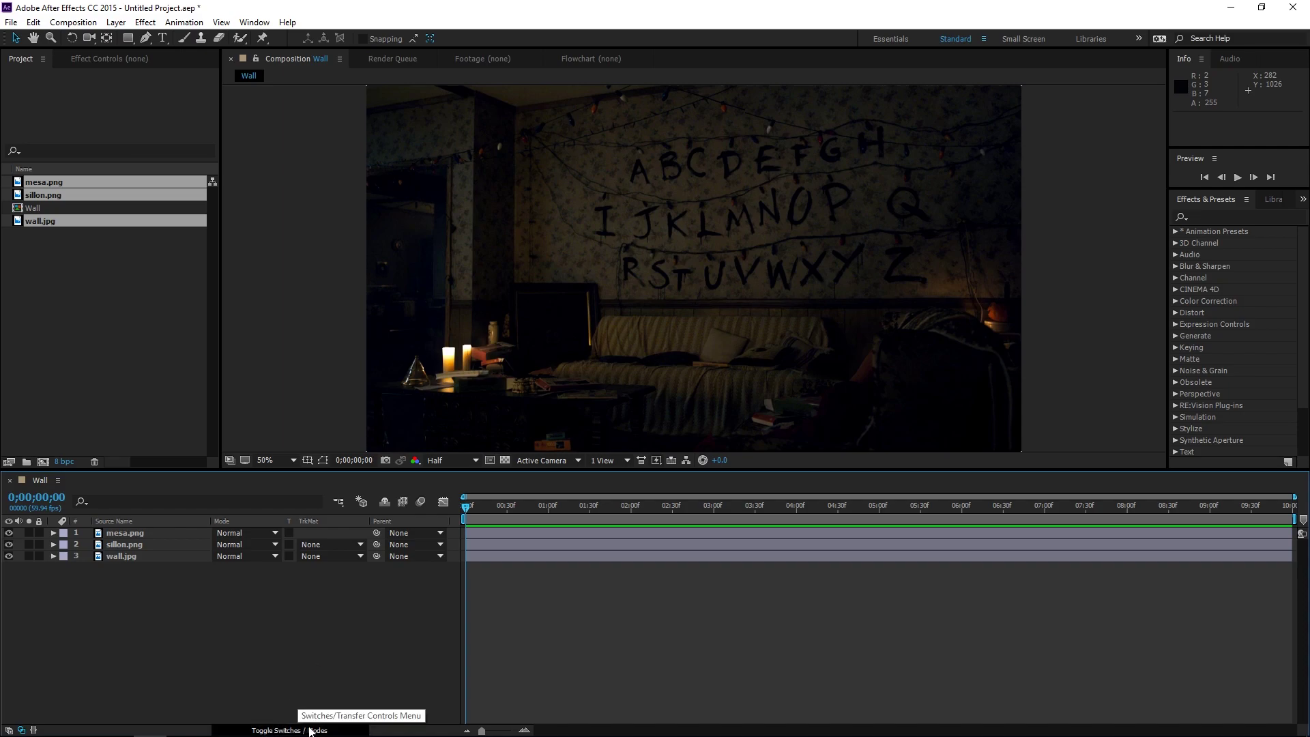
Make the image layers 3D, push wall.jpg back in depth and scale it to 159%.
{"action": "left_click", "coordinate": [310, 730]}
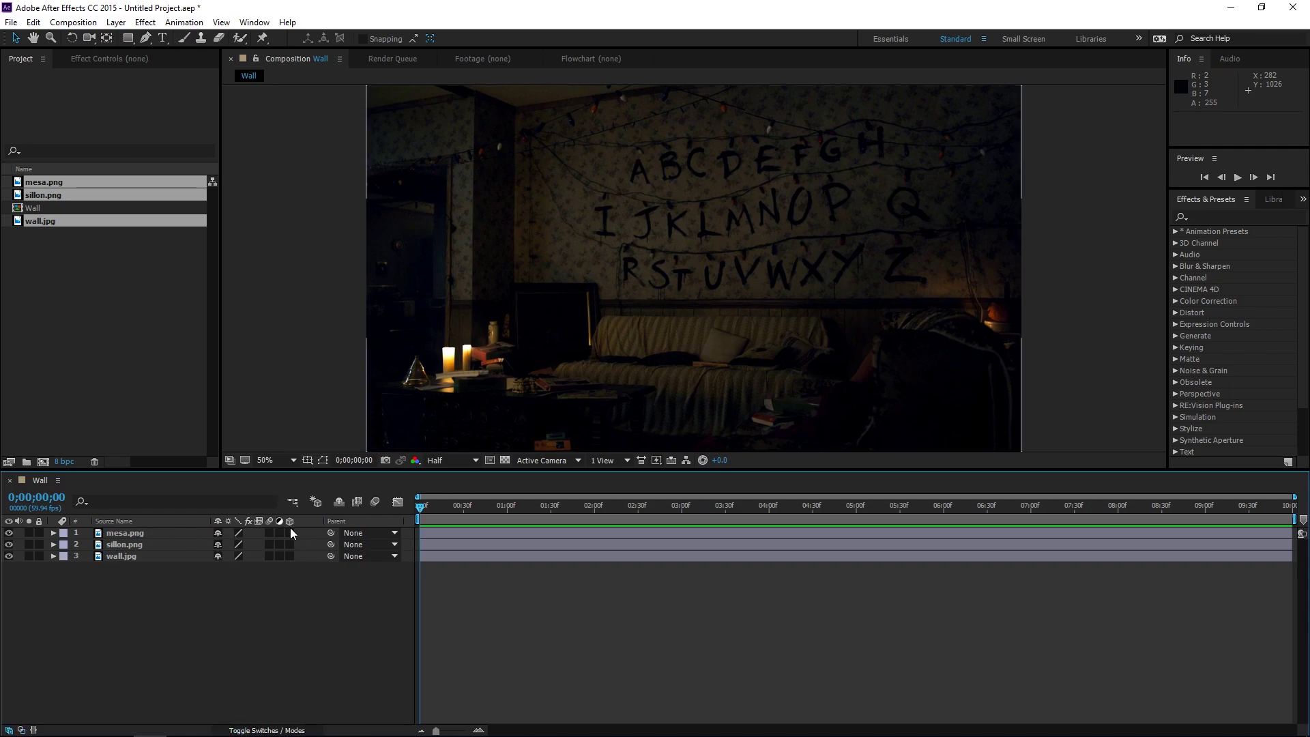
{"action": "left_click_drag", "start_coordinate": [290, 533], "coordinate": [291, 549]}
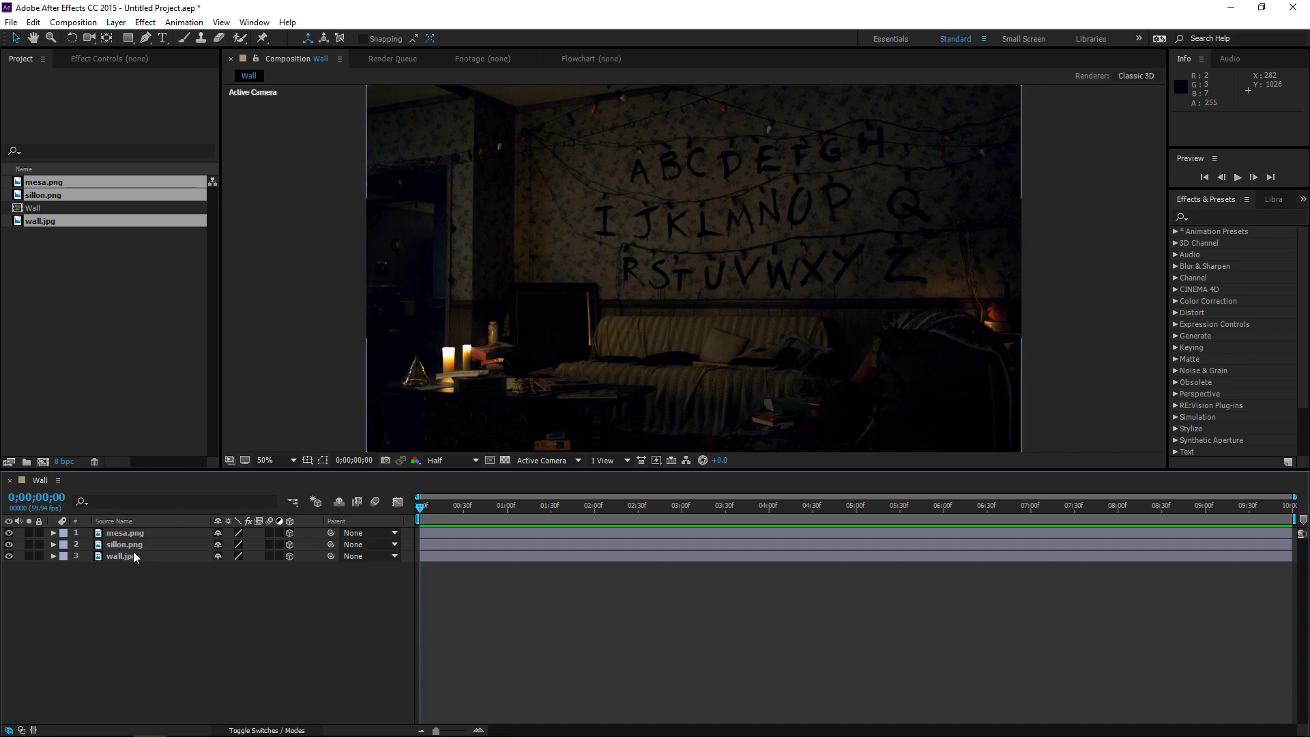
{"action": "left_click", "coordinate": [126, 561]}
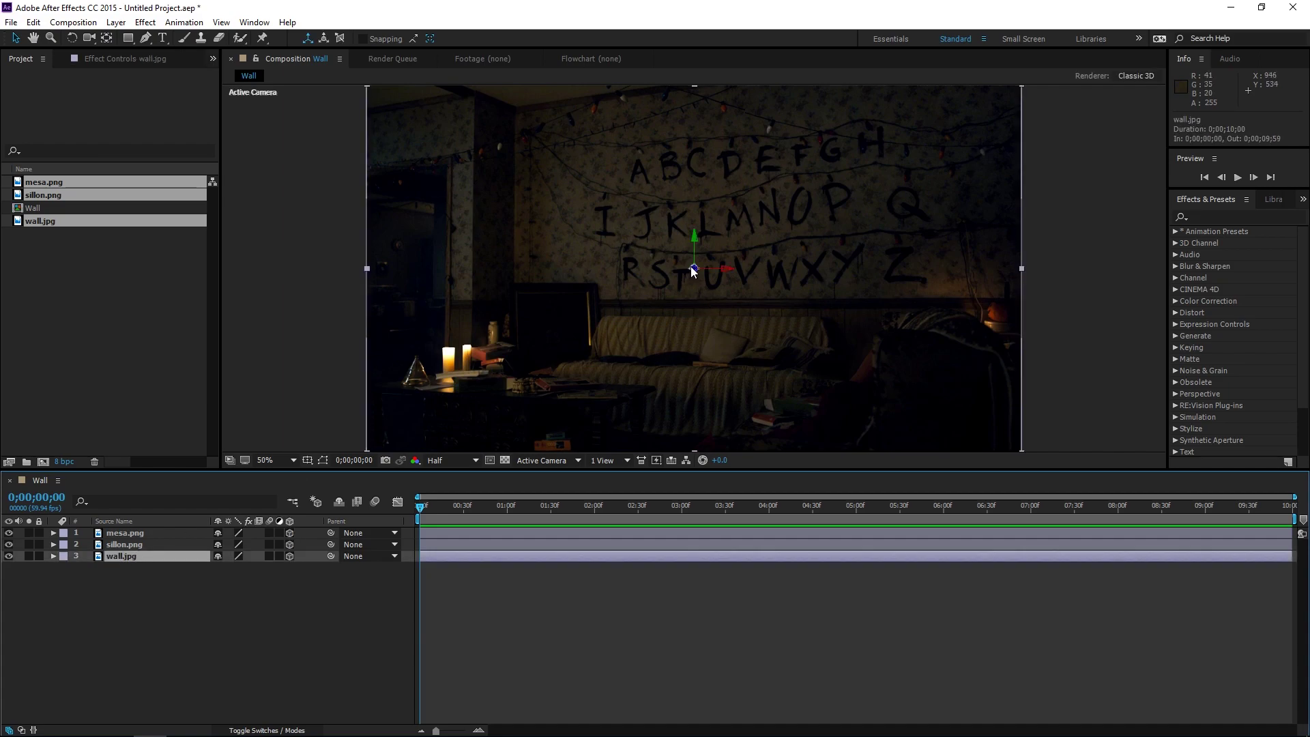
{"action": "left_click_drag", "start_coordinate": [694, 270], "coordinate": [289, 386]}
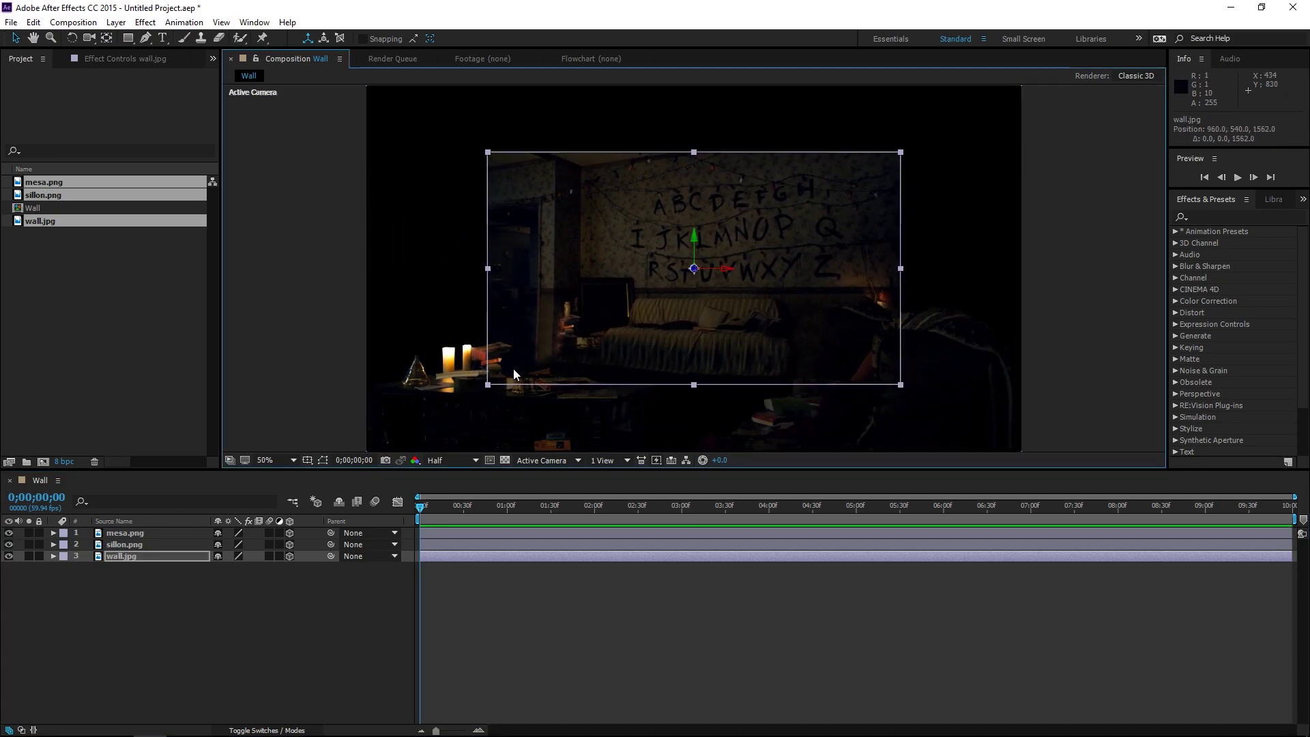
{"action": "left_click_drag", "start_coordinate": [488, 385], "coordinate": [374, 466]}
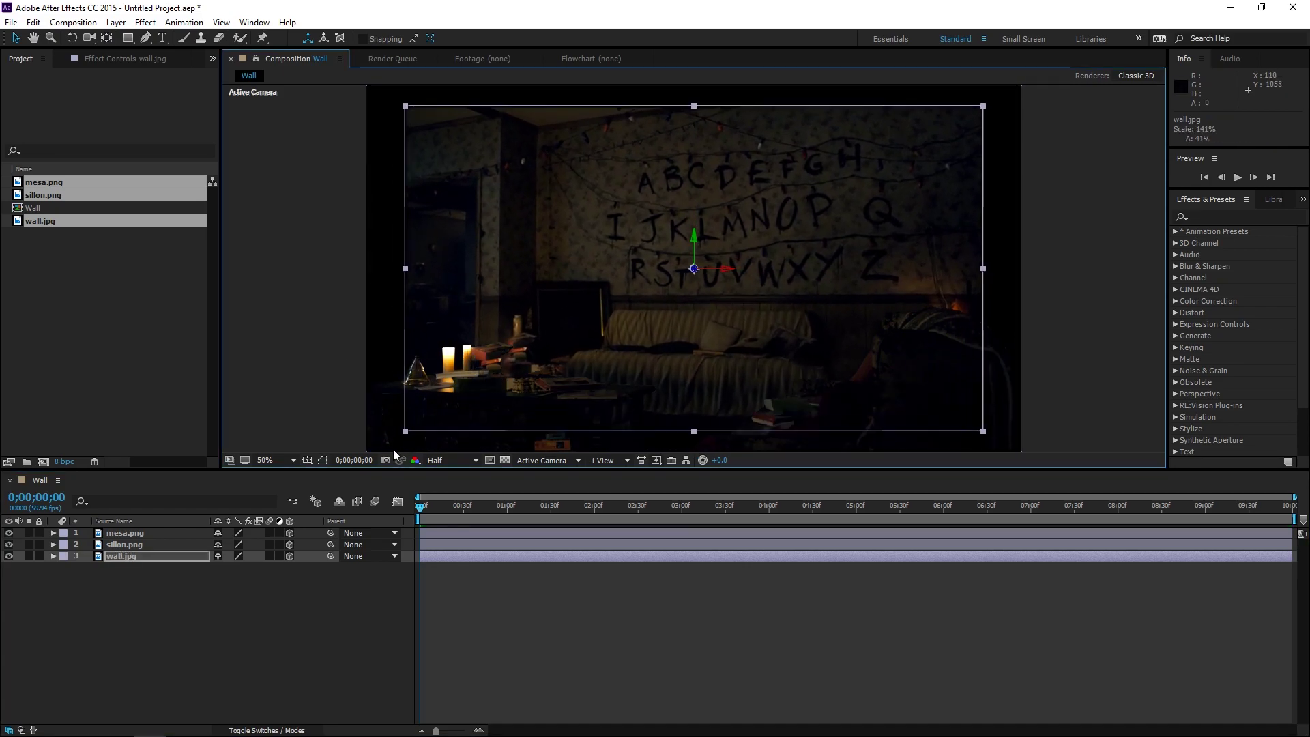
{"action": "left_click_drag", "start_coordinate": [374, 466], "coordinate": [368, 471]}
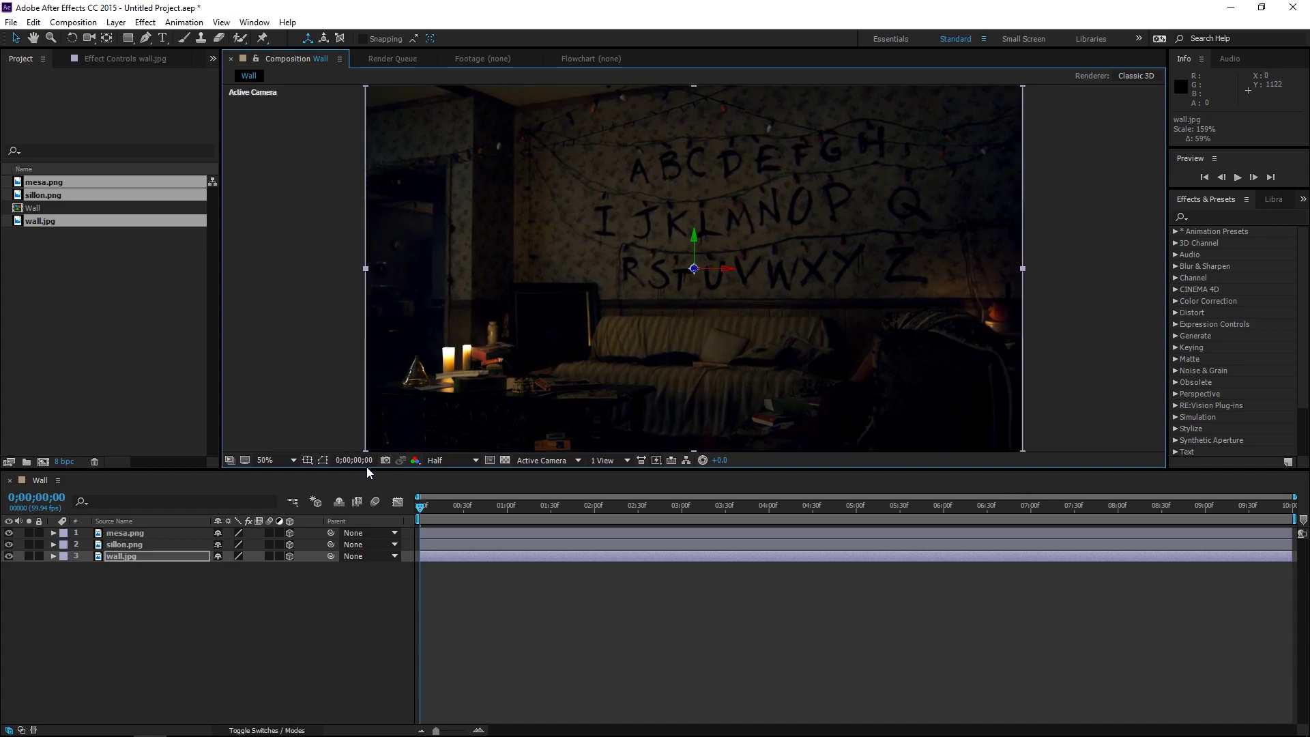
Move sillon.png forward to Z -198 and scale it to 93%.
{"action": "left_click", "coordinate": [122, 545]}
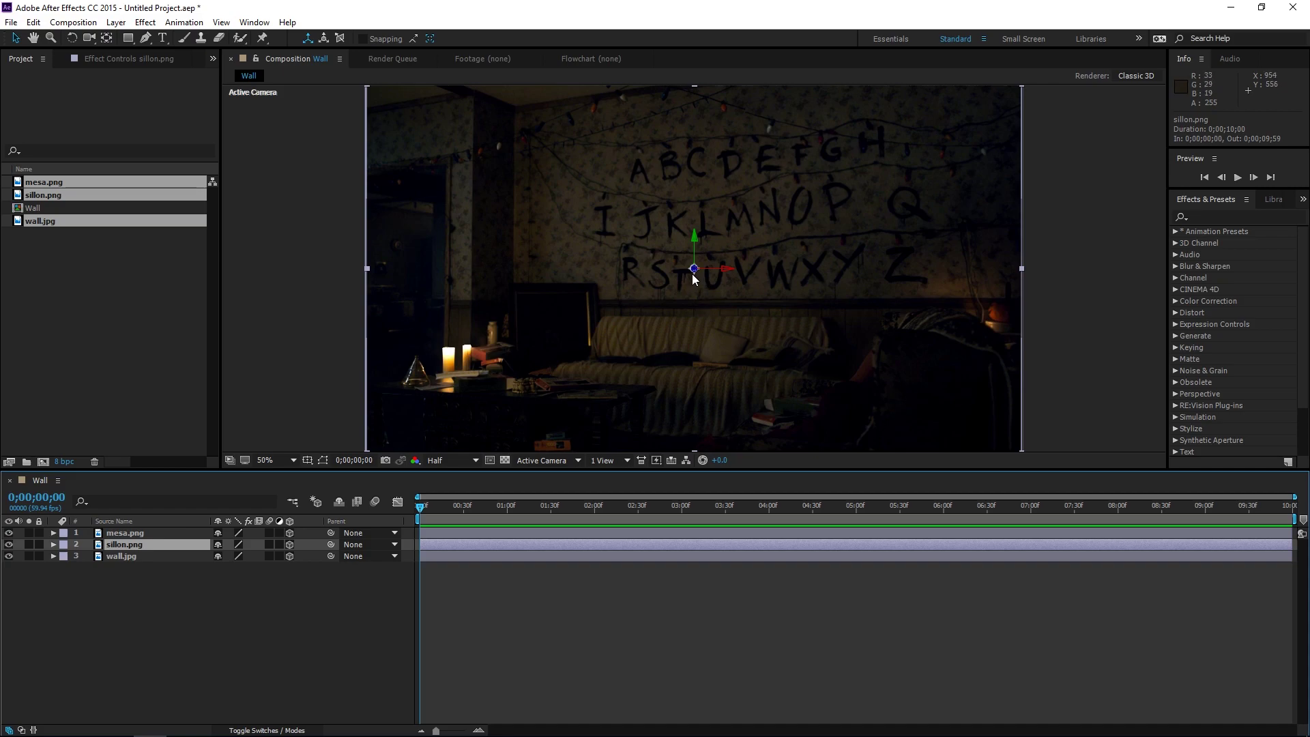
{"action": "left_click_drag", "start_coordinate": [694, 269], "coordinate": [341, 270]}
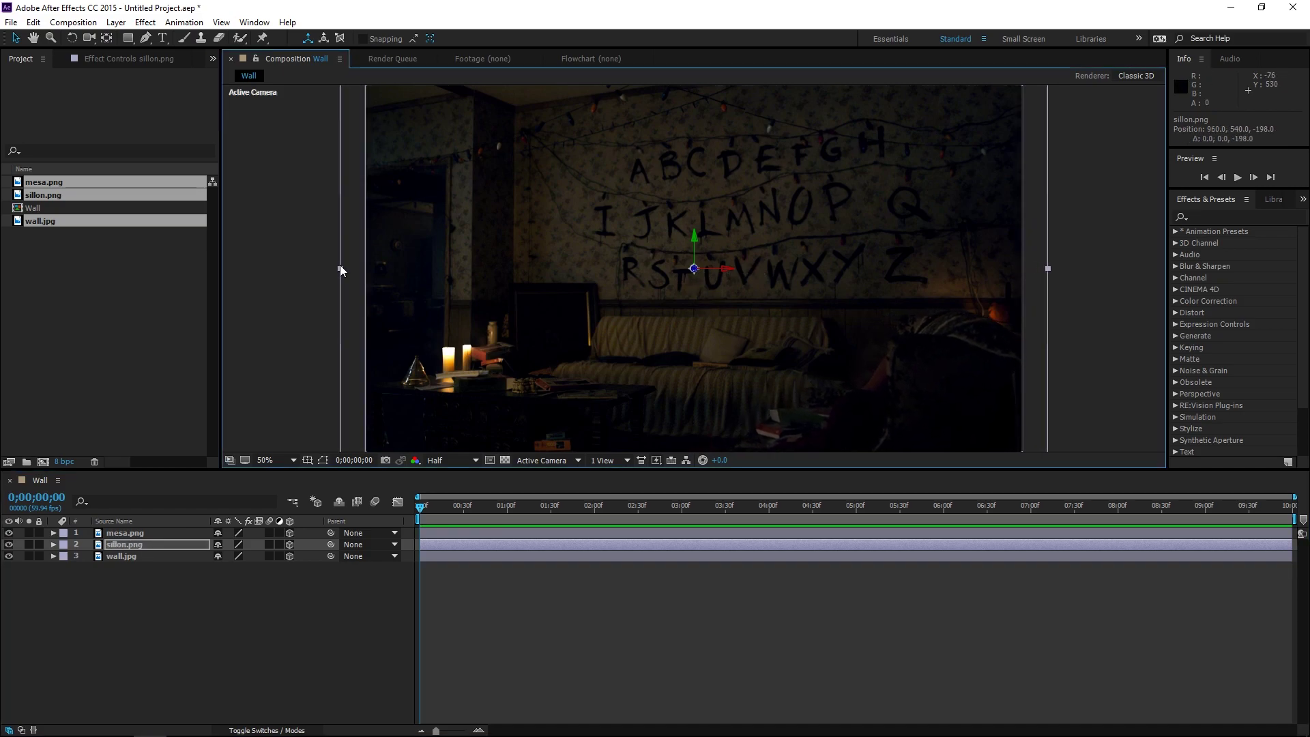
{"action": "left_click_drag", "start_coordinate": [343, 273], "coordinate": [364, 277]}
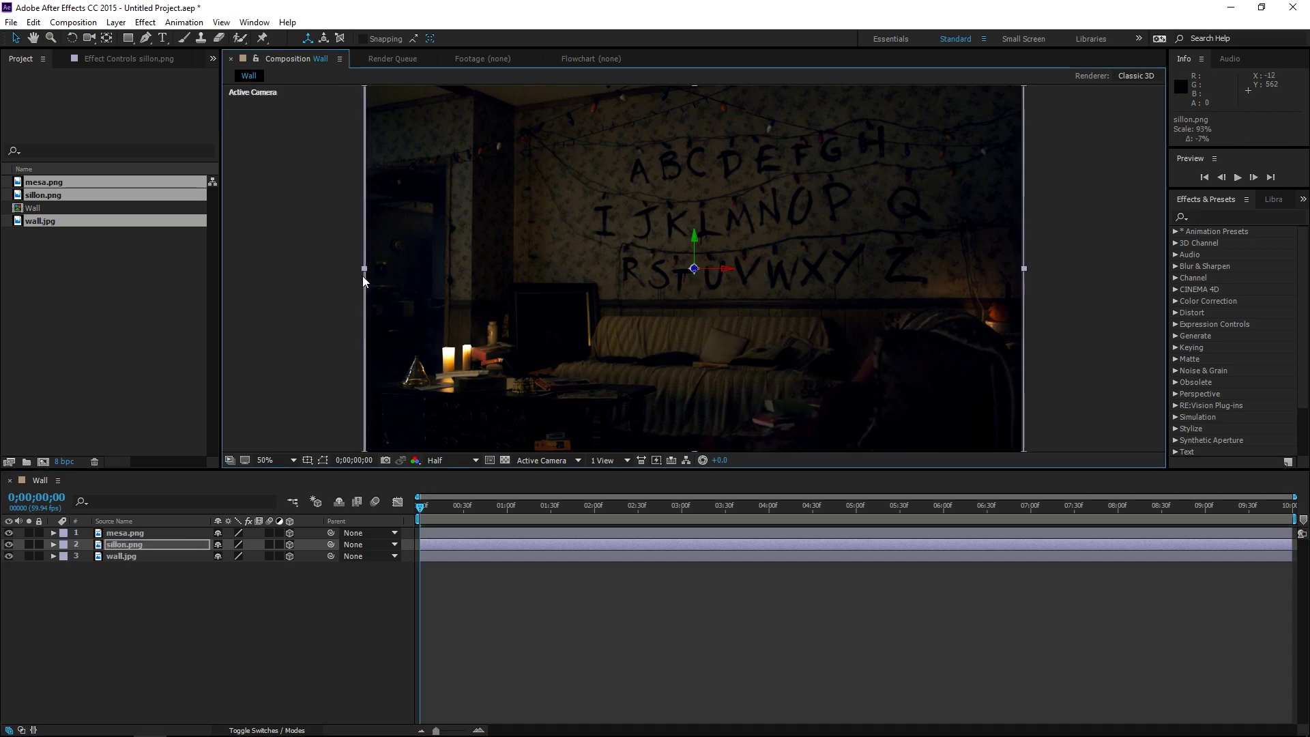
{"action": "left_click", "coordinate": [218, 627]}
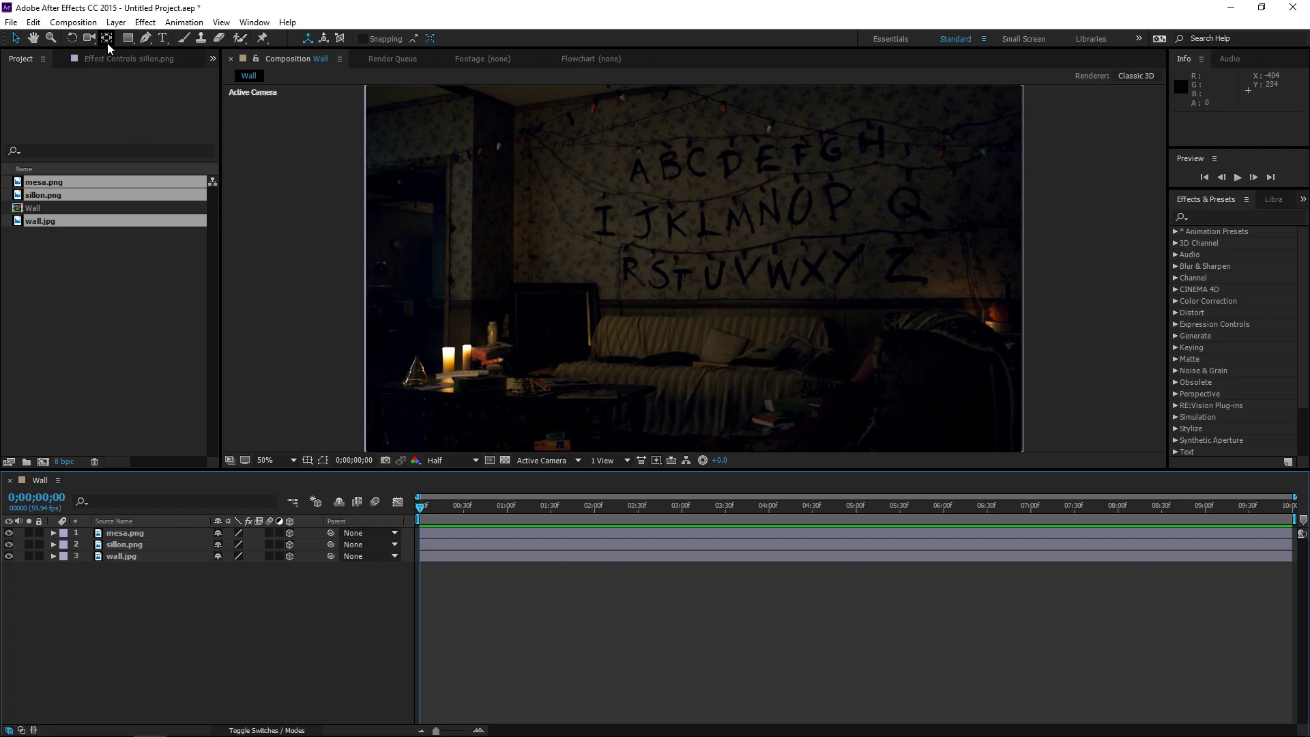
{"action": "left_click", "coordinate": [116, 23]}
Add a white Point light named A with 50% intensity and Smooth falloff.
{"action": "mouse_move", "coordinate": [137, 38]}
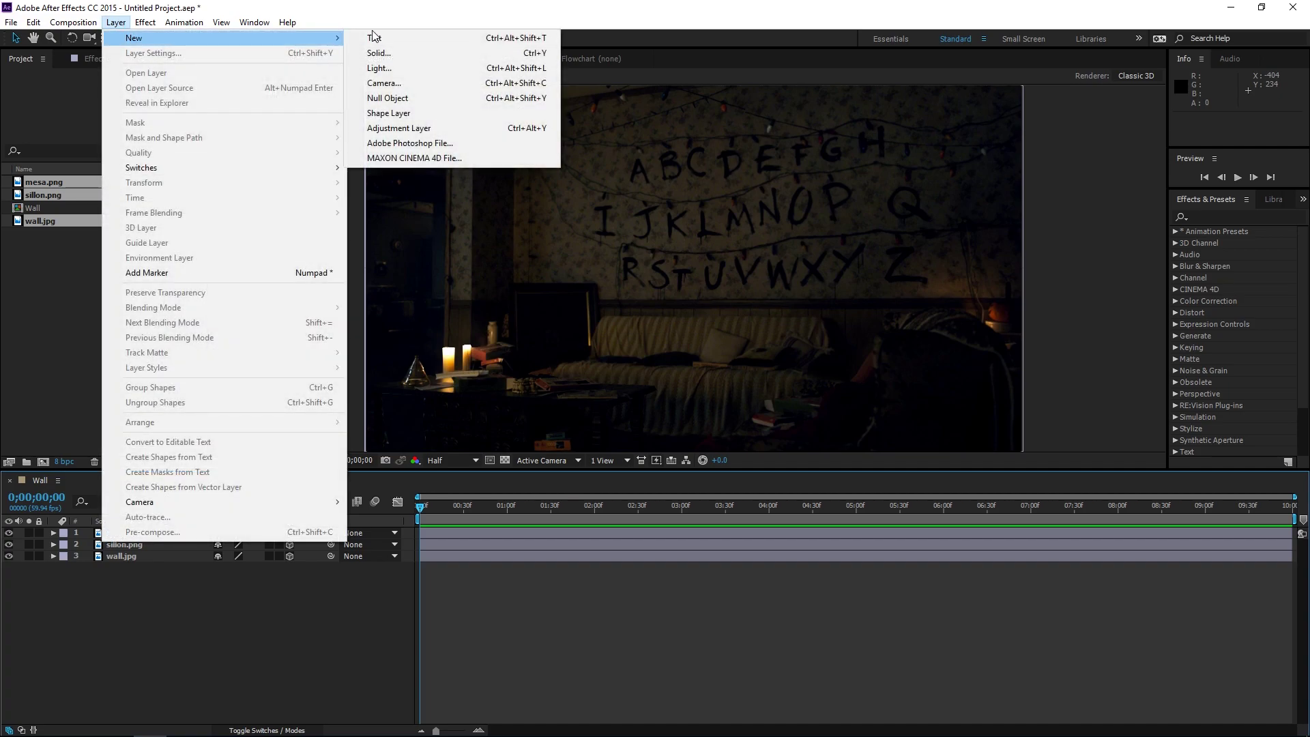
{"action": "left_click", "coordinate": [384, 75]}
{"action": "left_click_drag", "start_coordinate": [338, 59], "coordinate": [591, 59]}
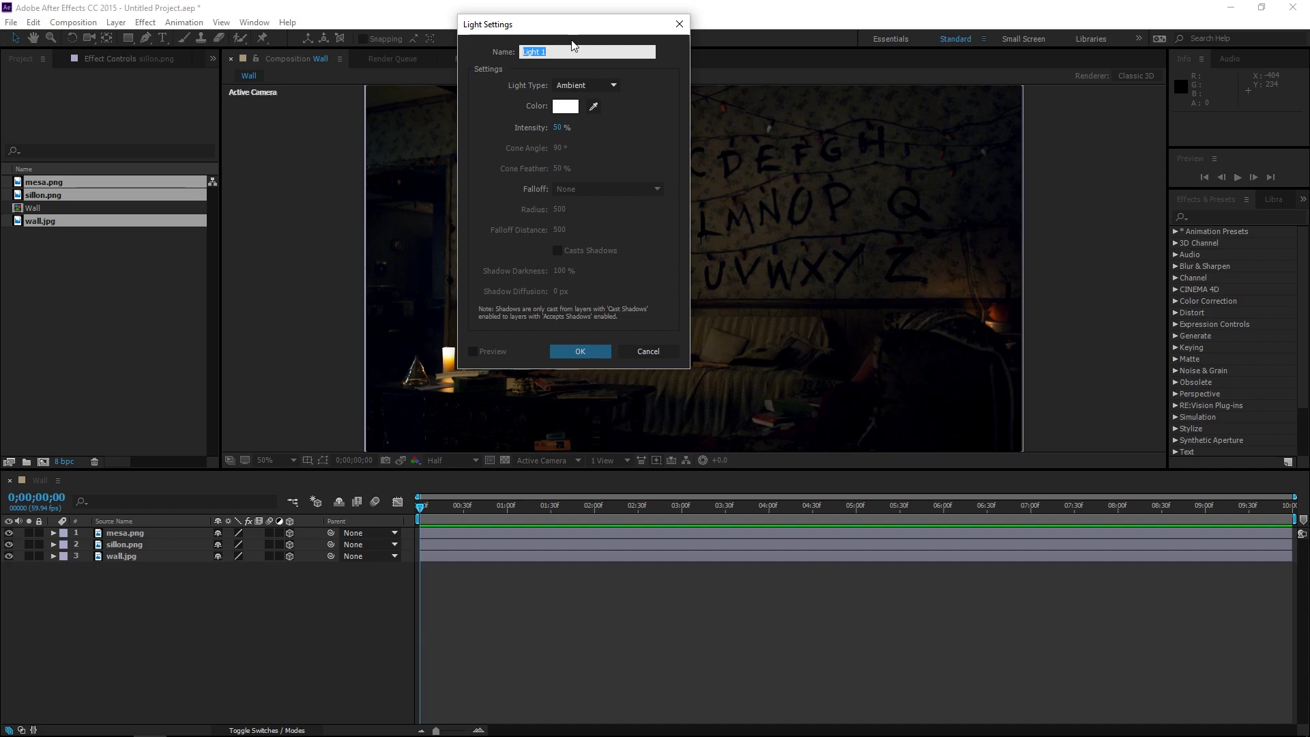
{"action": "type", "text": "A"}
{"action": "left_click", "coordinate": [593, 86]}
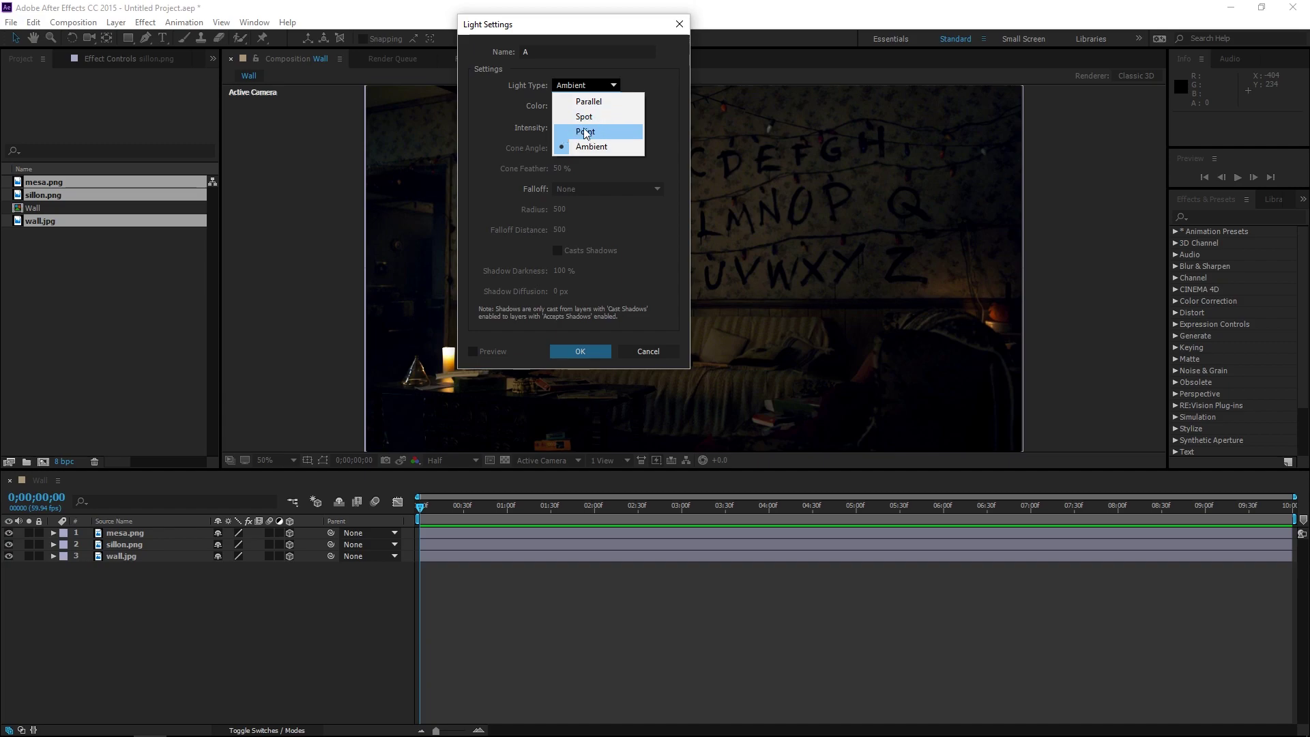
{"action": "left_click", "coordinate": [577, 133]}
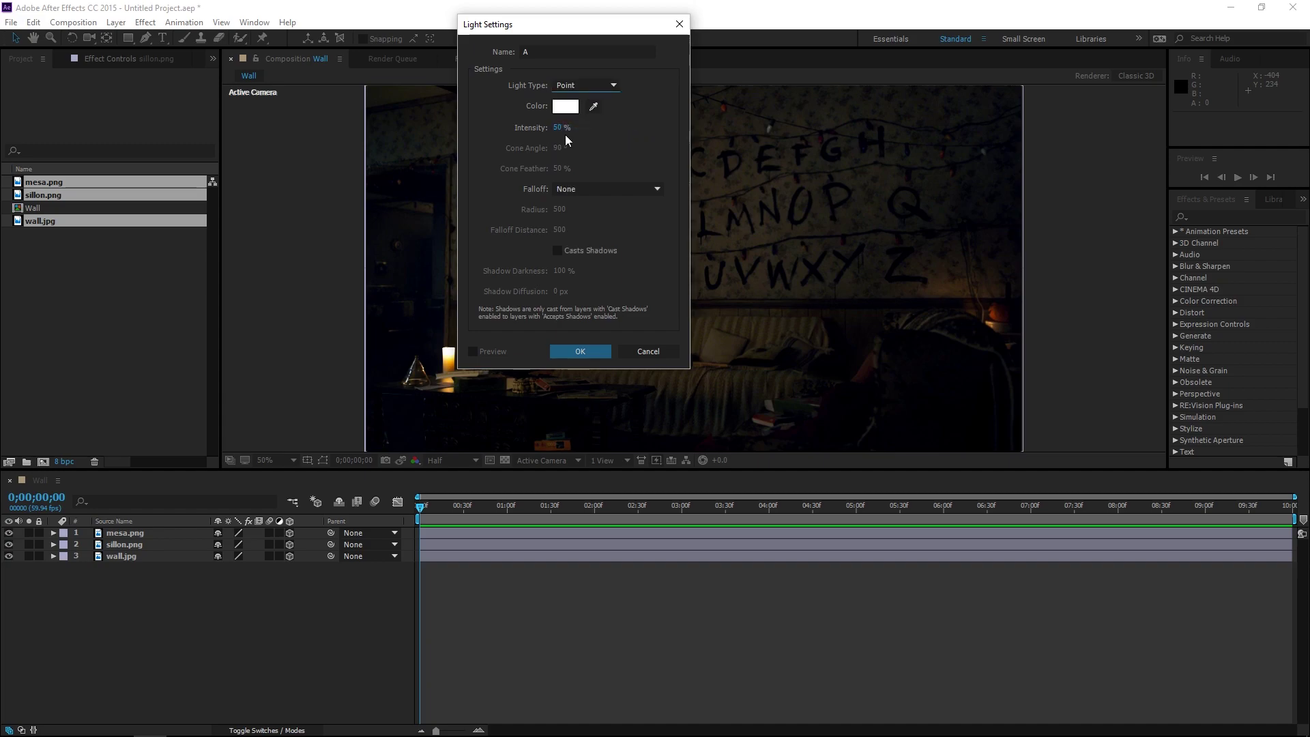
{"action": "left_click", "coordinate": [571, 191]}
{"action": "left_click", "coordinate": [585, 221]}
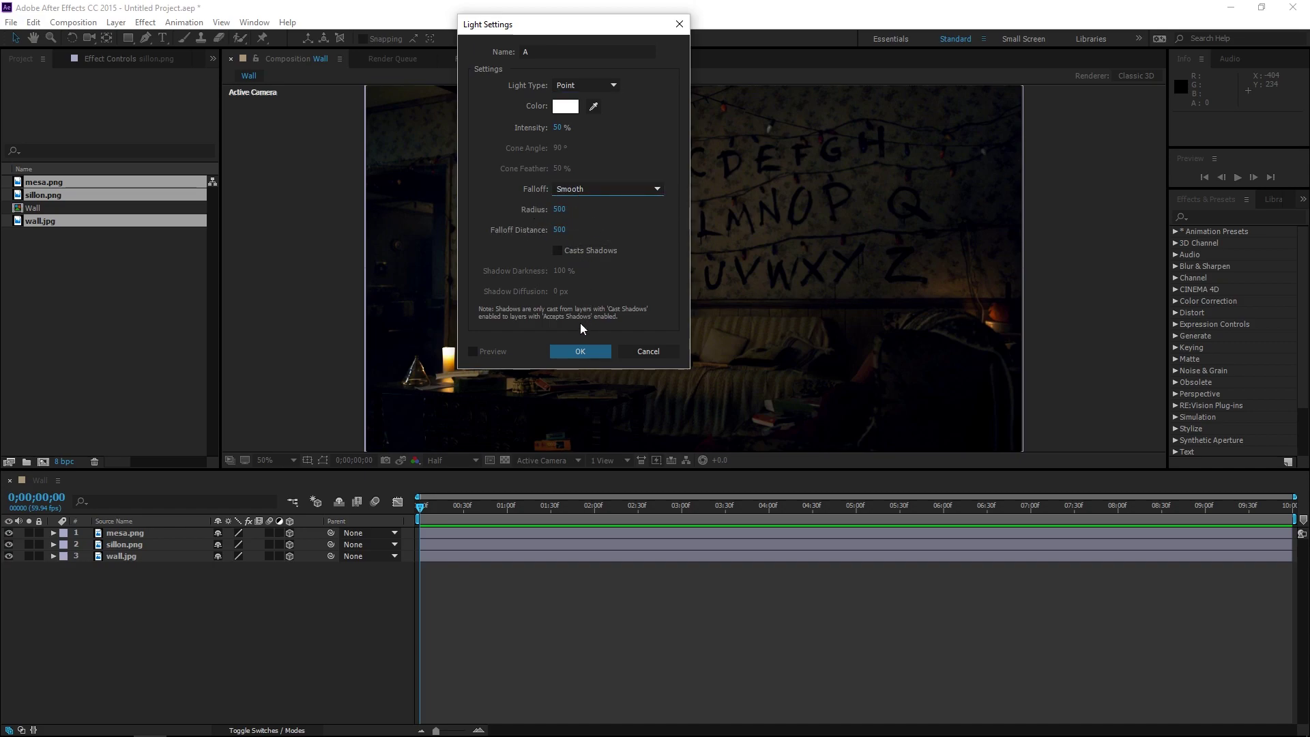
{"action": "left_click", "coordinate": [581, 352]}
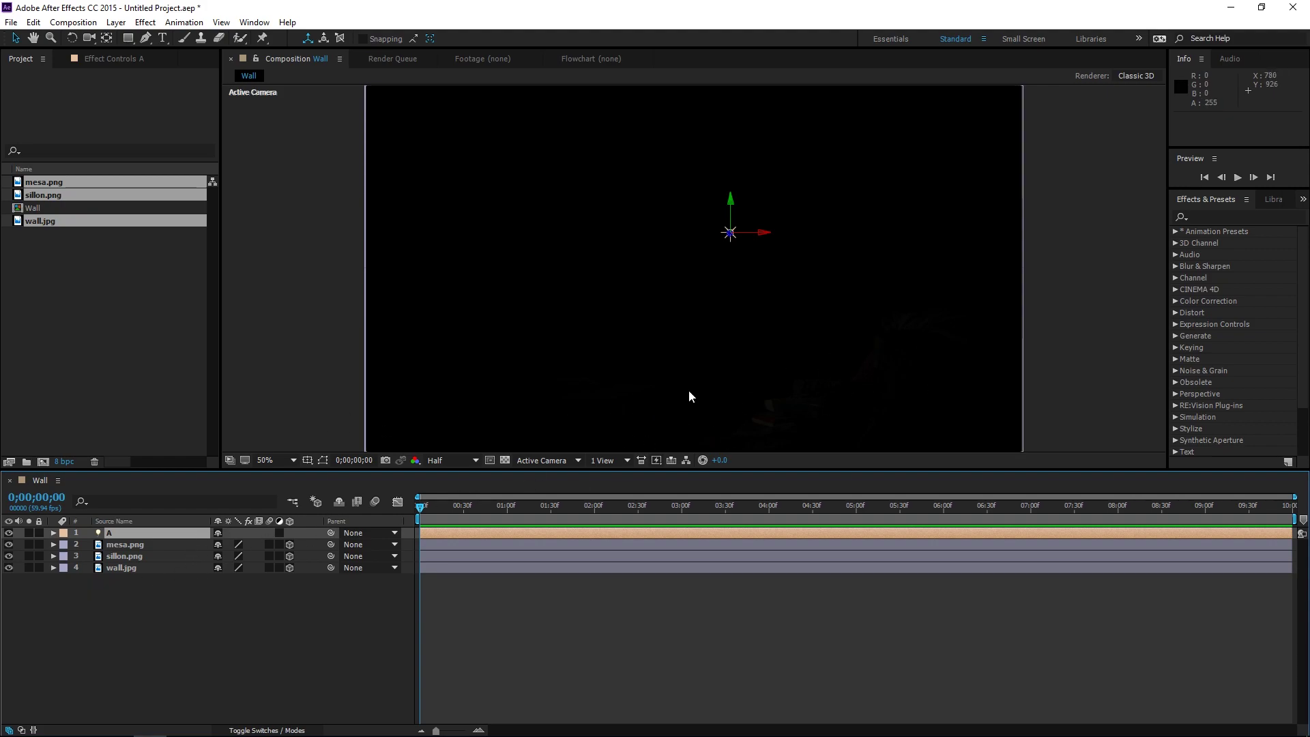
Set Accepts Lights to Off for the mesa.png and sillon.png layers.
{"action": "left_click", "coordinate": [134, 561]}
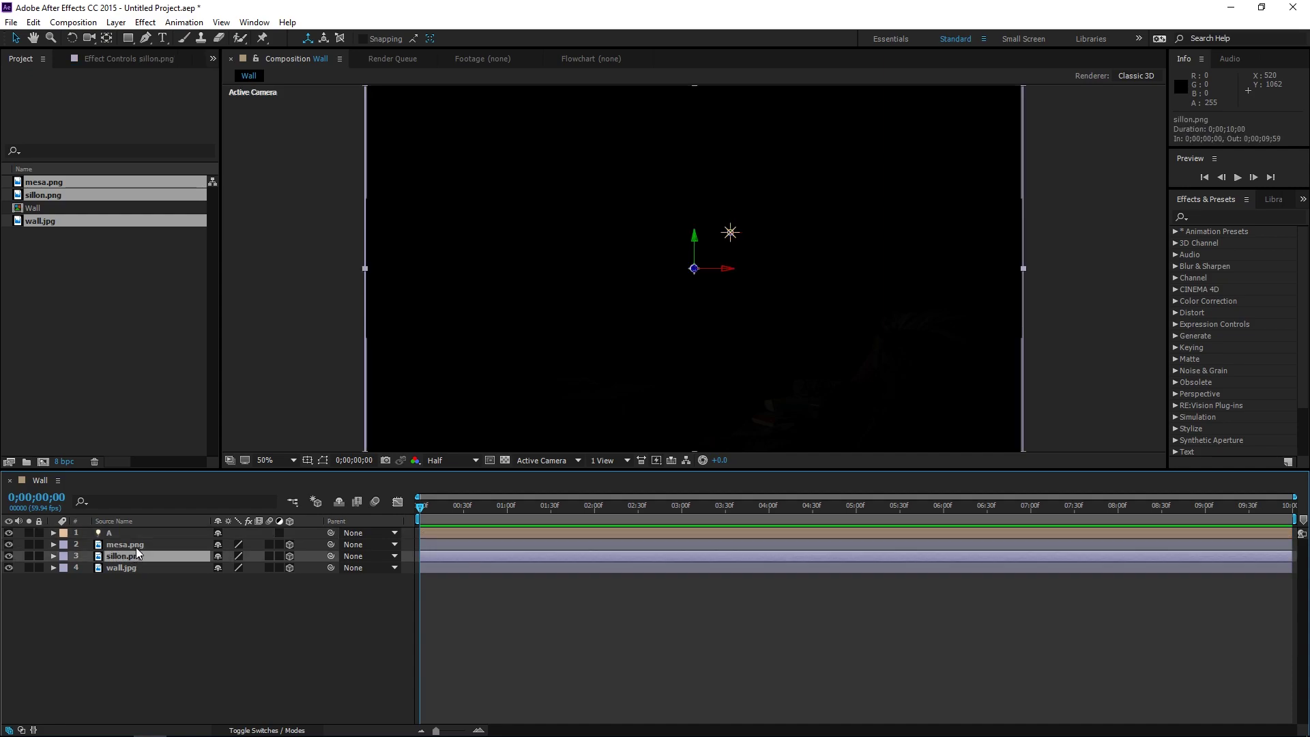
{"action": "left_click", "coordinate": [136, 549], "text": "shift"}
{"action": "left_click", "coordinate": [52, 545]}
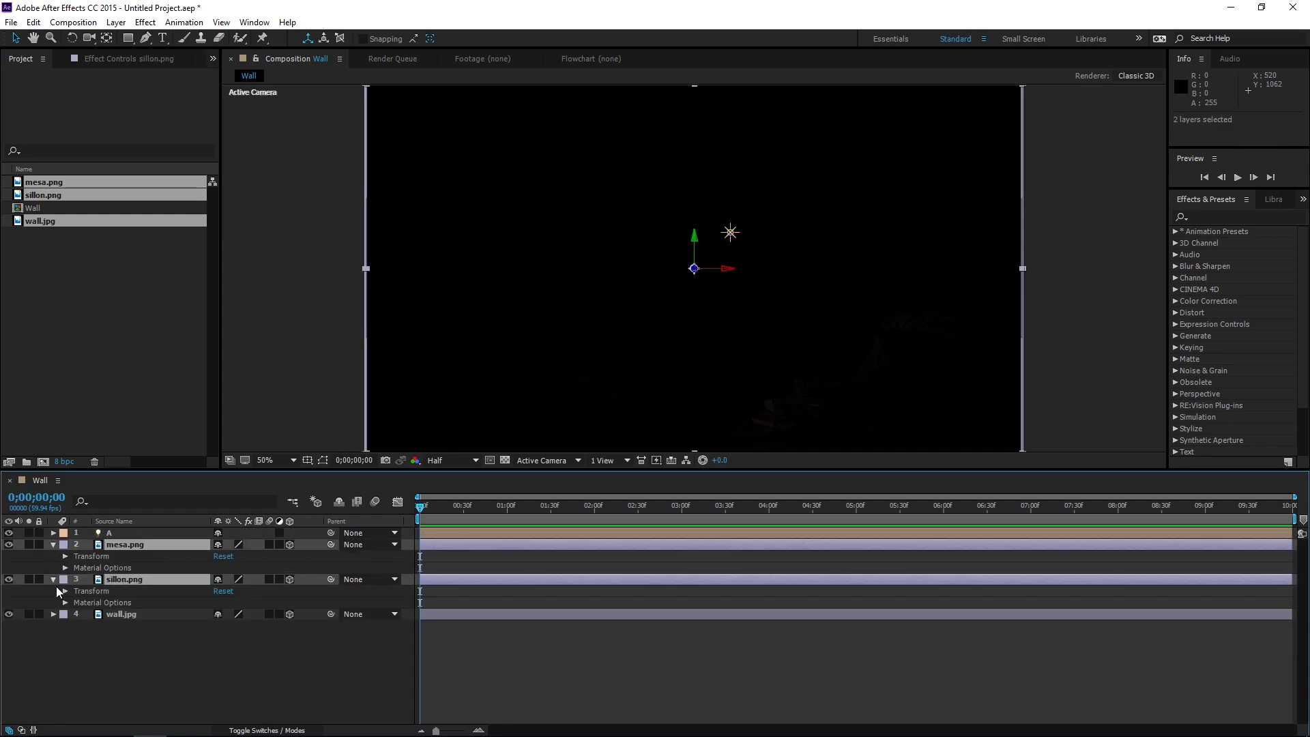
{"action": "left_click", "coordinate": [65, 603]}
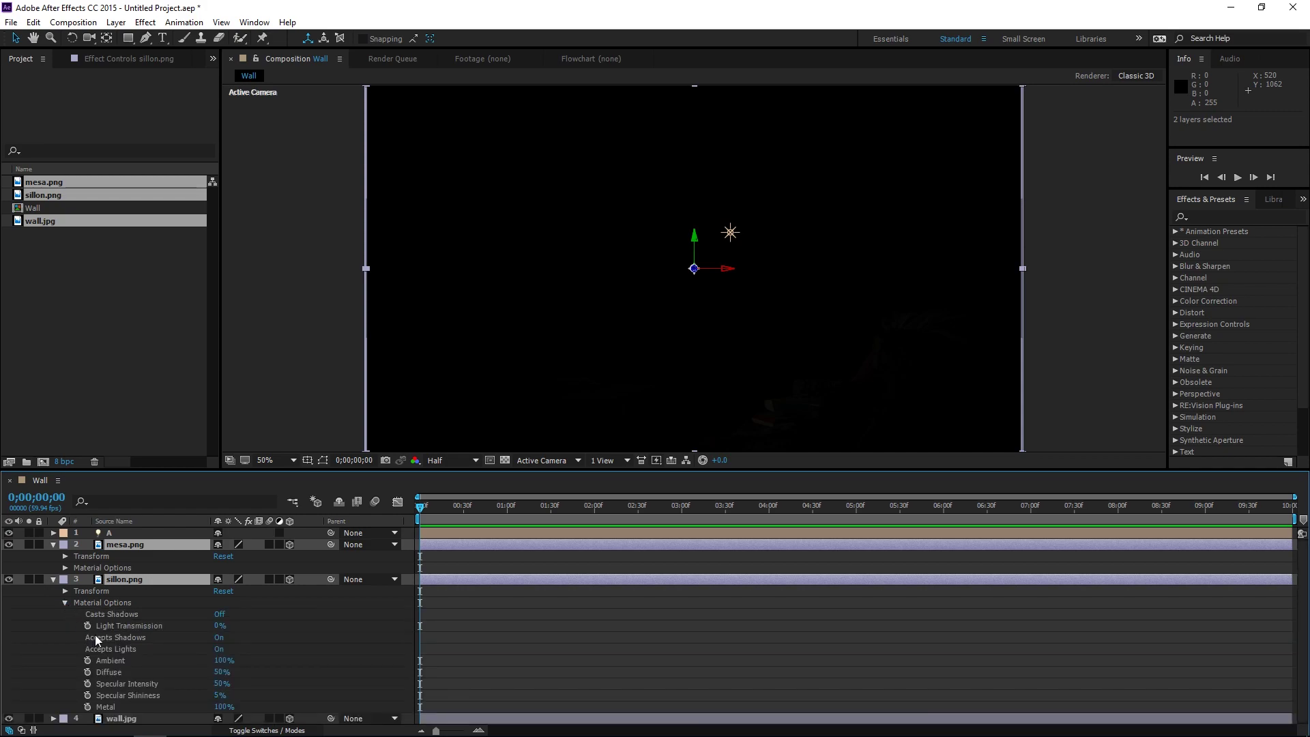
{"action": "left_click", "coordinate": [219, 649]}
Raise light A's intensity well above 50% so it faintly lights the table.
{"action": "left_click", "coordinate": [166, 533]}
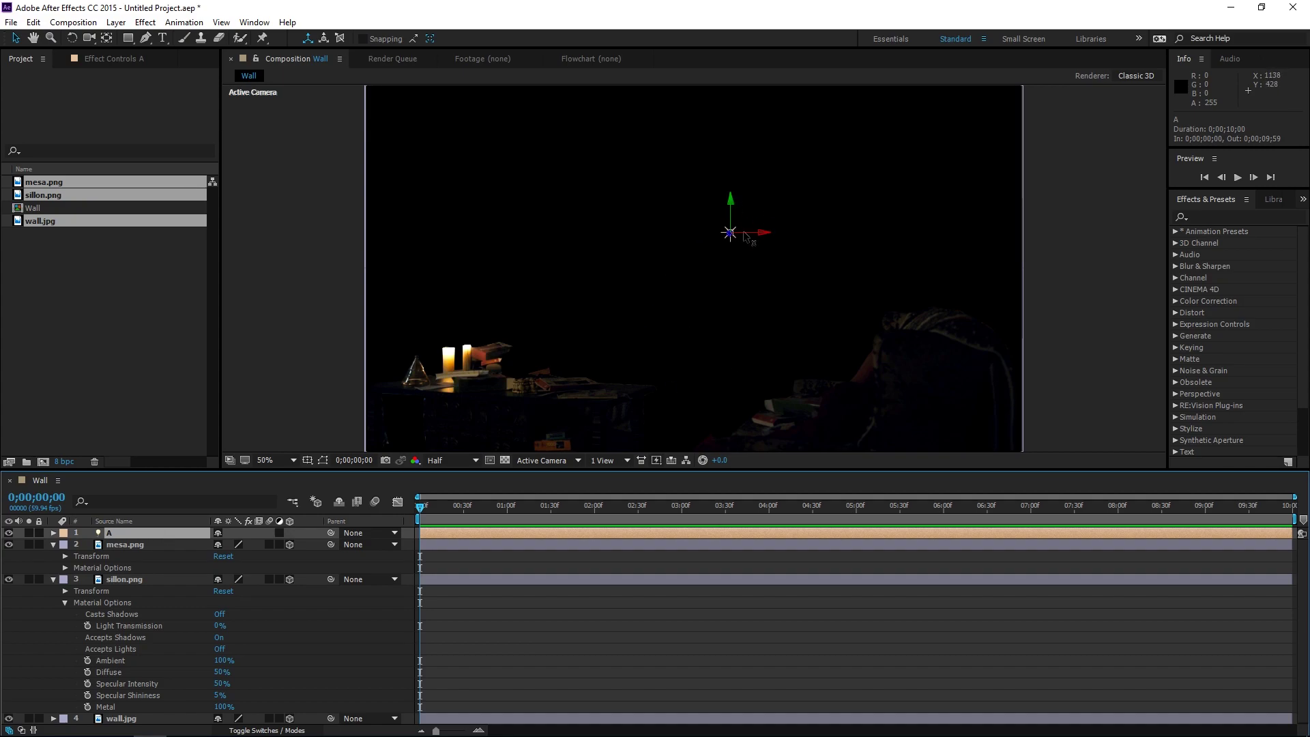
{"action": "left_click", "coordinate": [53, 532]}
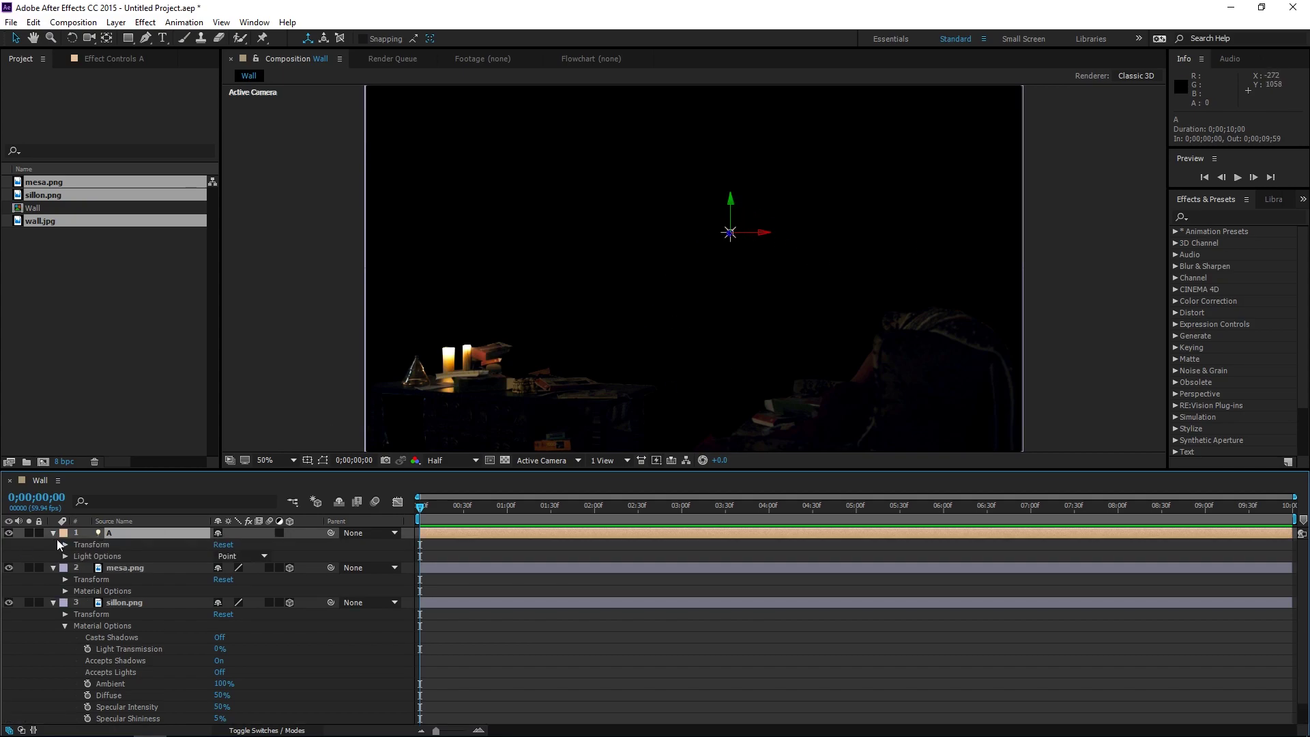
{"action": "left_click", "coordinate": [65, 557]}
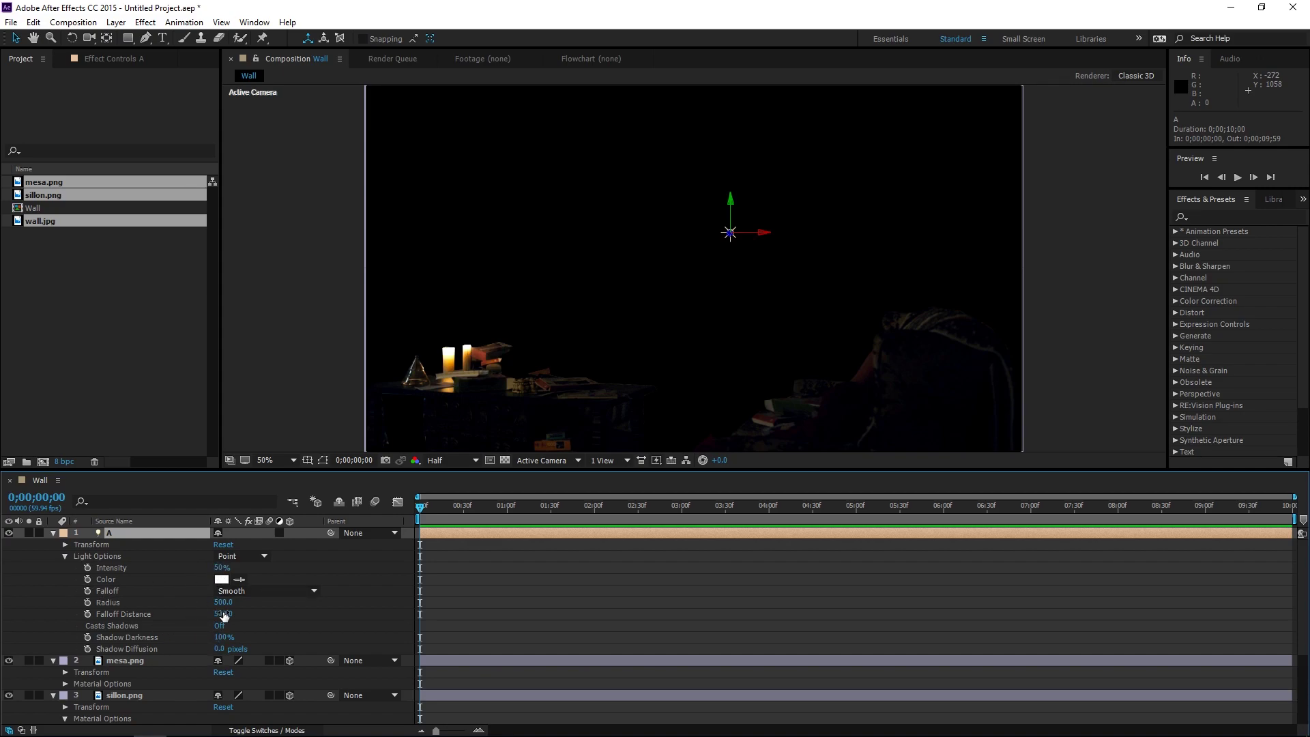
{"action": "left_click_drag", "start_coordinate": [220, 570], "coordinate": [334, 585]}
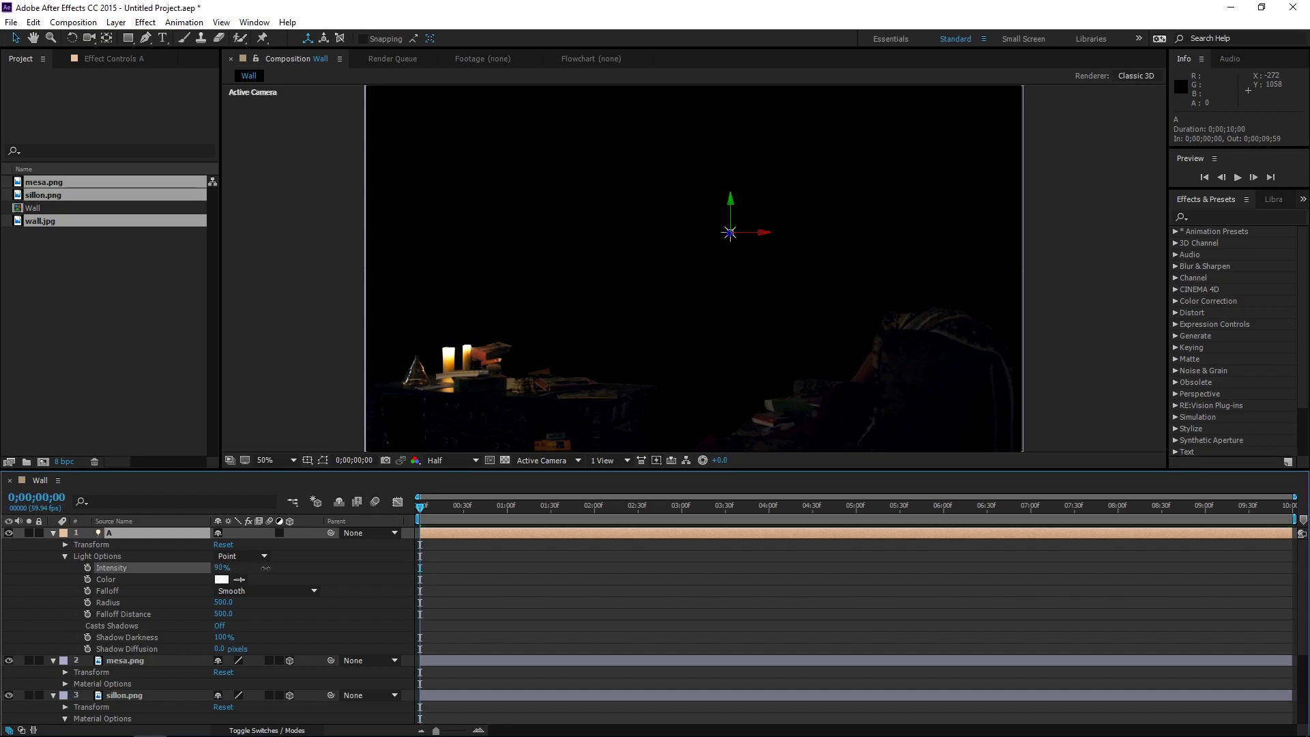
{"action": "left_click", "coordinate": [223, 568]}
{"action": "type", "text": "4"}
{"action": "key", "text": "Return"}
{"action": "key", "text": "u"}
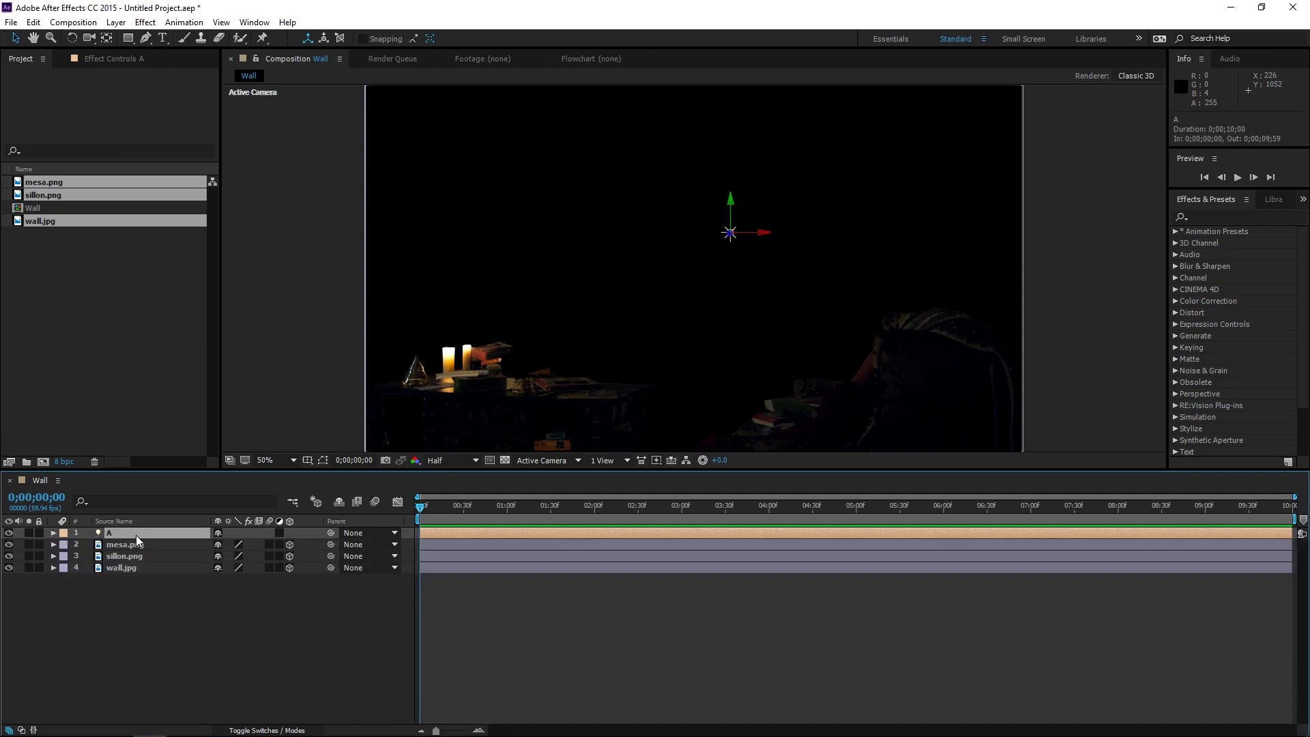
Expand wall.jpg's Transform properties and select its Position value.
{"action": "left_click", "coordinate": [124, 570]}
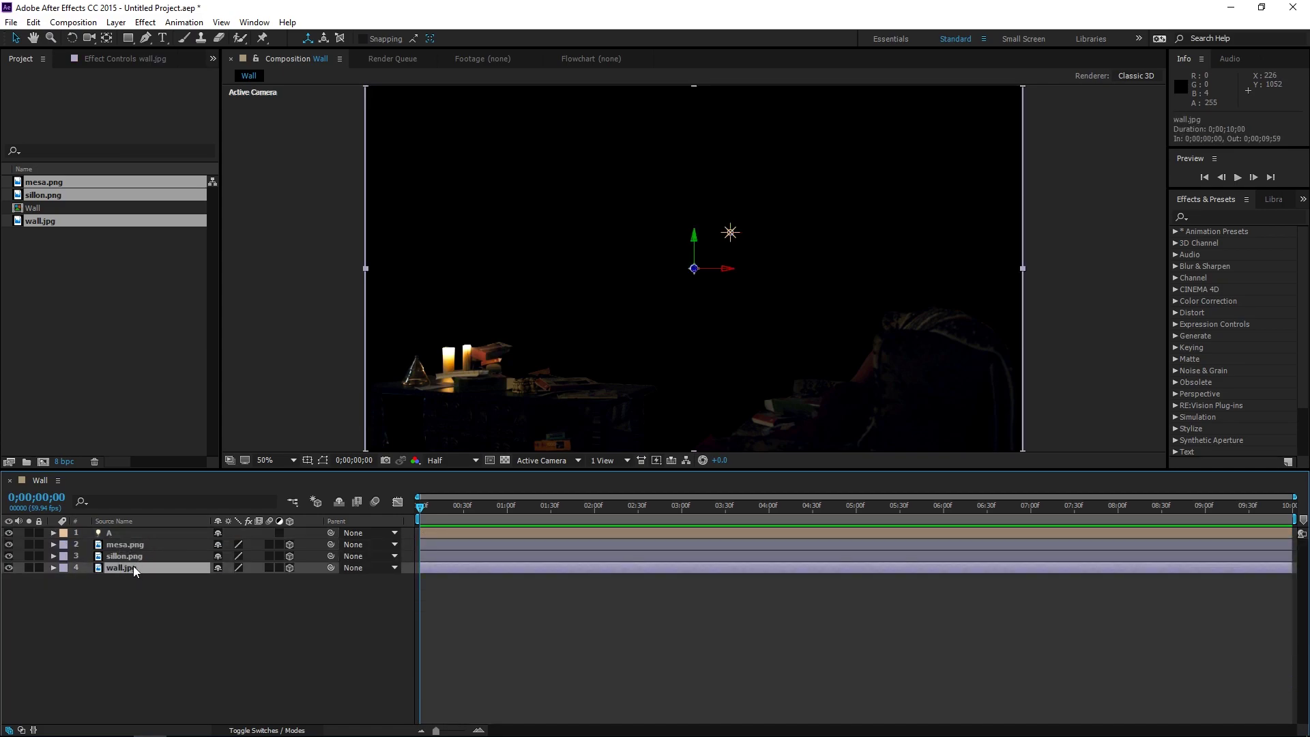
{"action": "left_click", "coordinate": [53, 568]}
{"action": "left_click", "coordinate": [64, 580]}
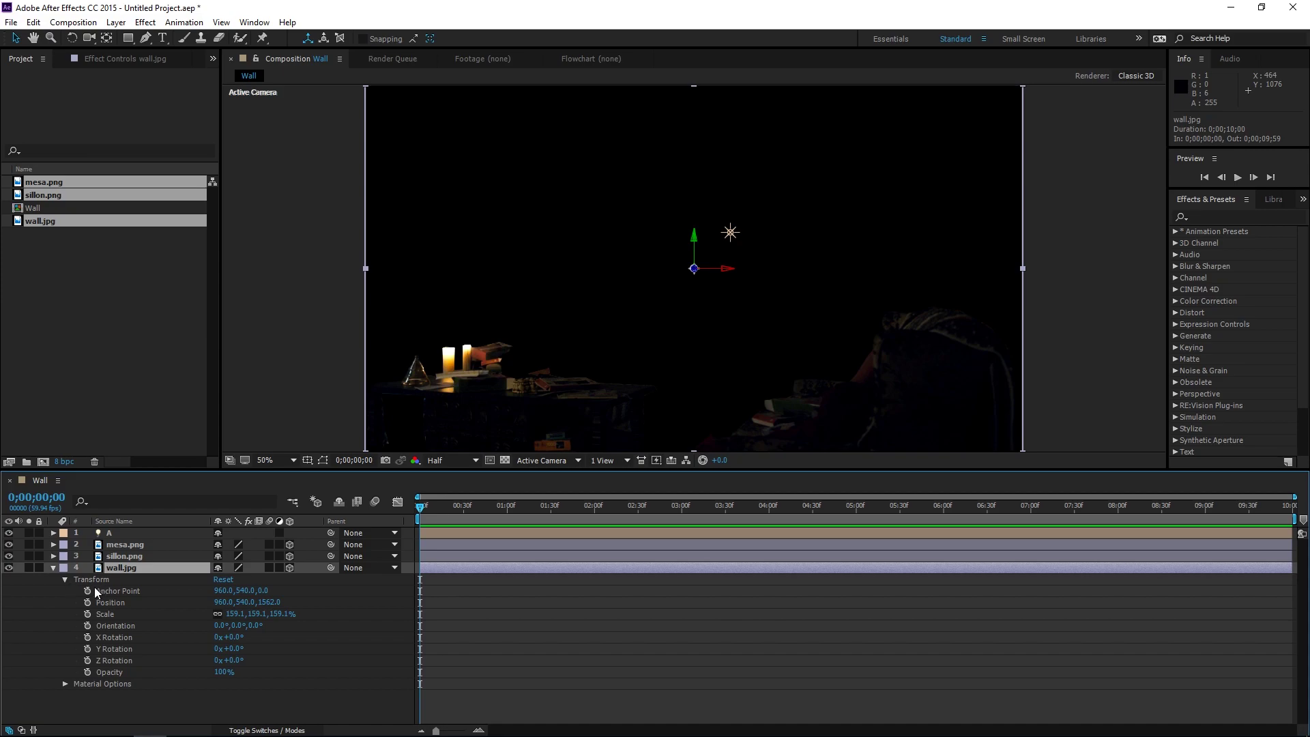
{"action": "left_click", "coordinate": [116, 605]}
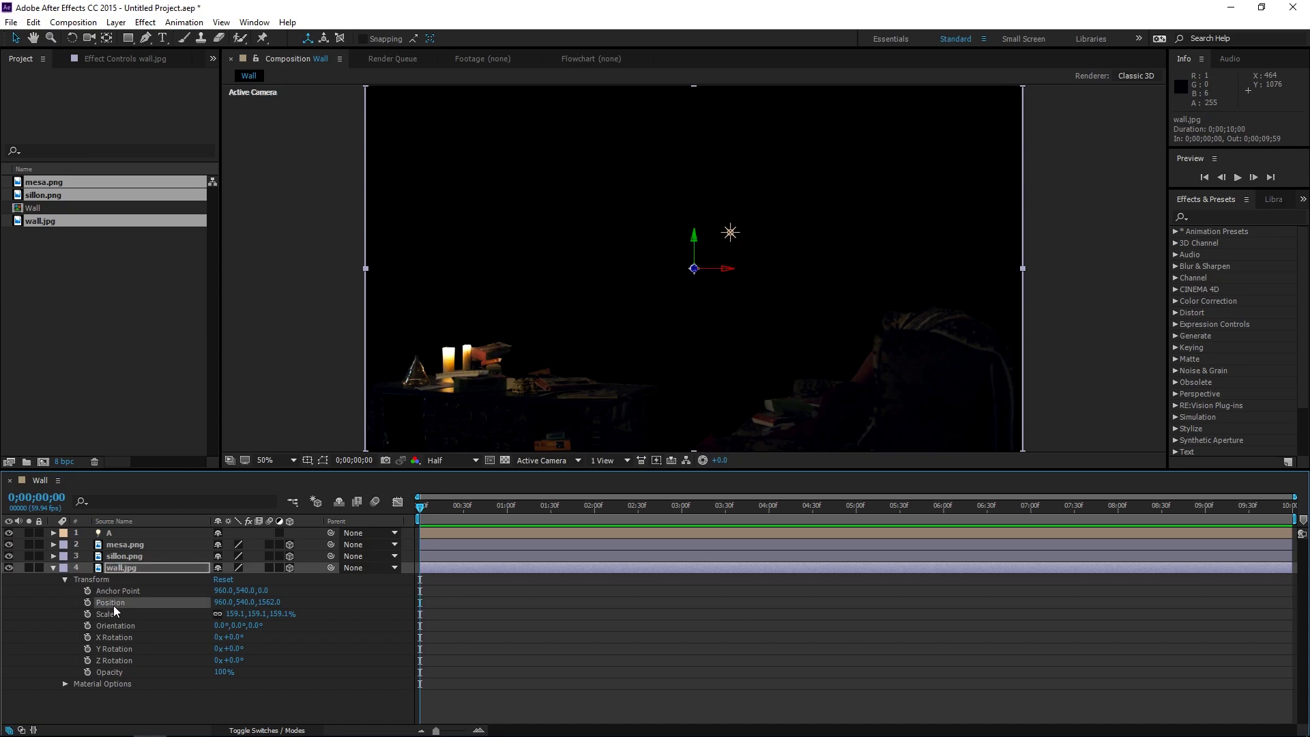
Move light A along Z to about 960,540,672 so the wall letters faintly show.
{"action": "left_click", "coordinate": [116, 534]}
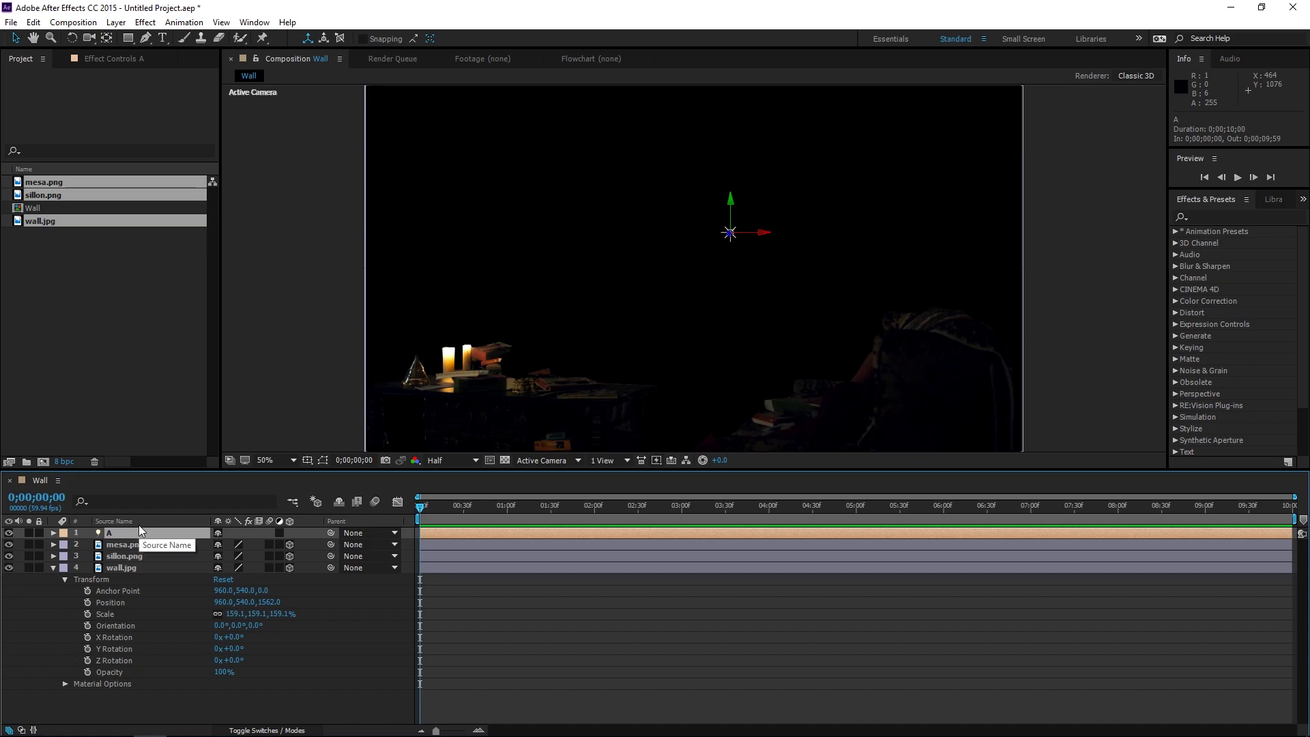
{"action": "key", "text": "Return"}
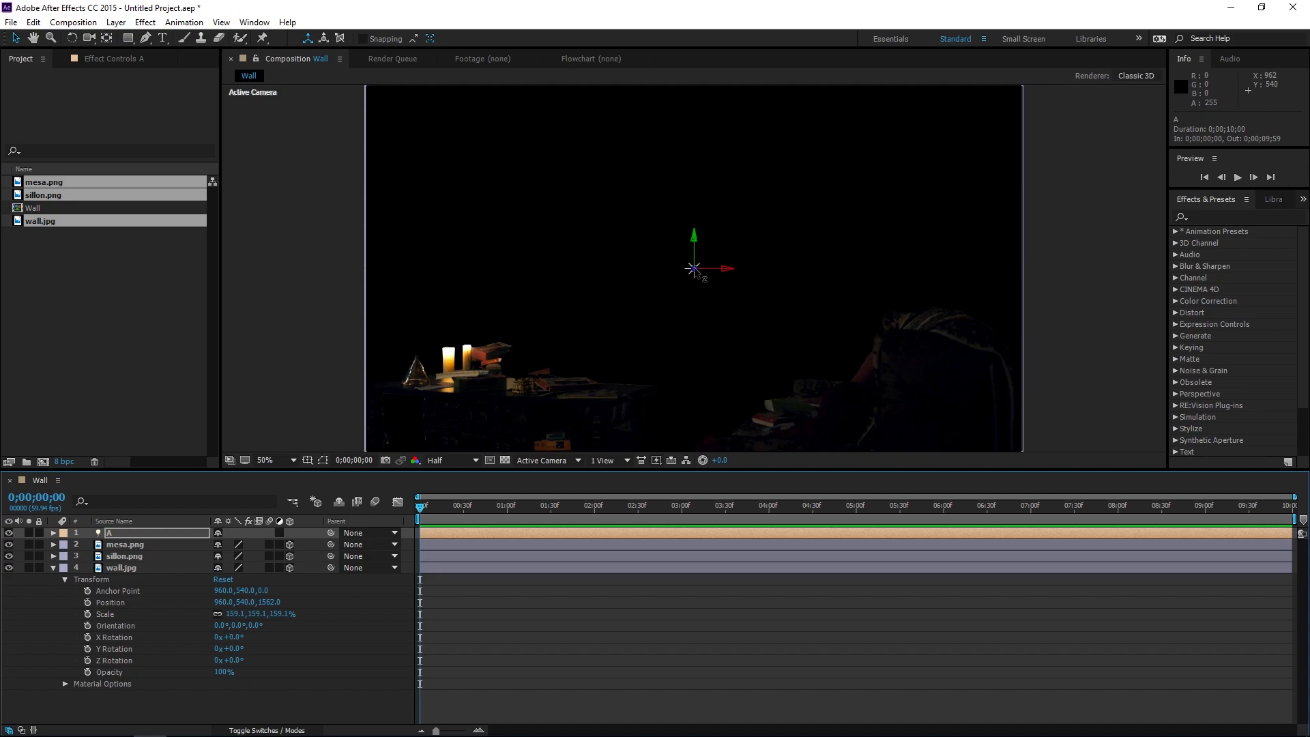
{"action": "left_click_drag", "start_coordinate": [694, 269], "coordinate": [686, 262]}
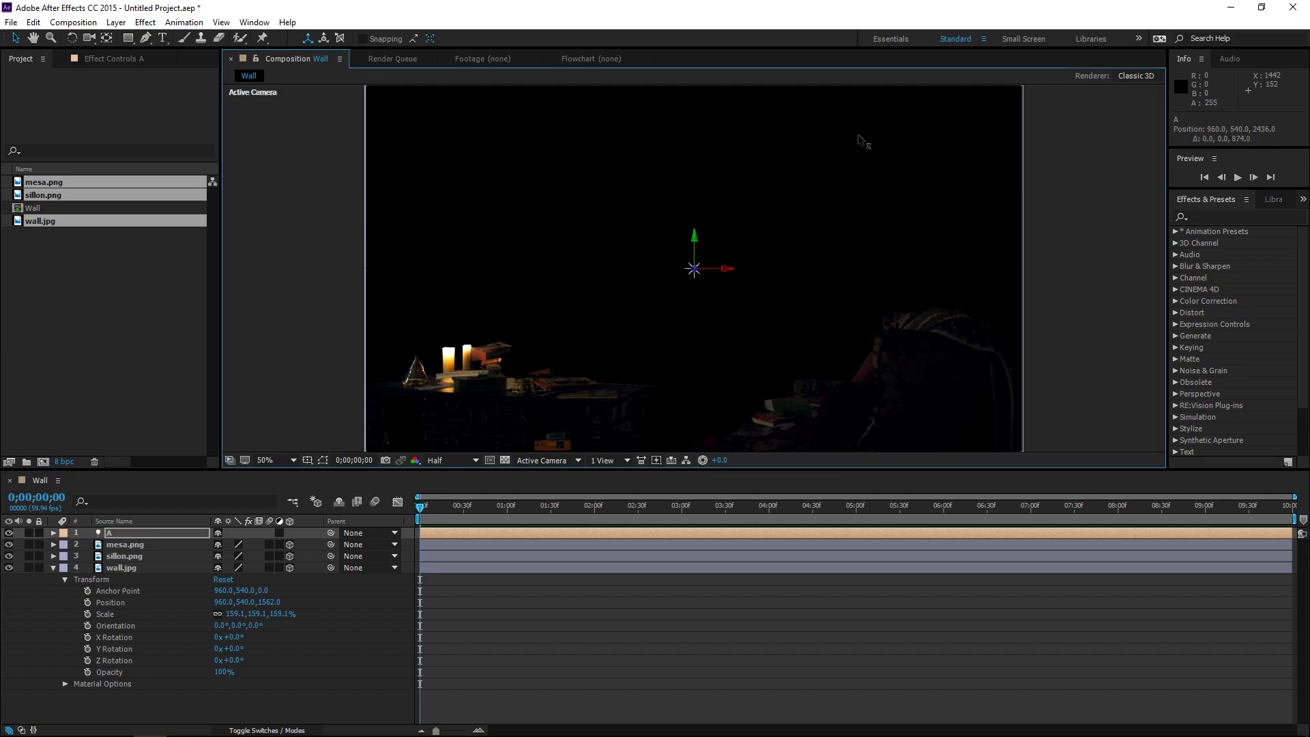
{"action": "left_click", "coordinate": [162, 536]}
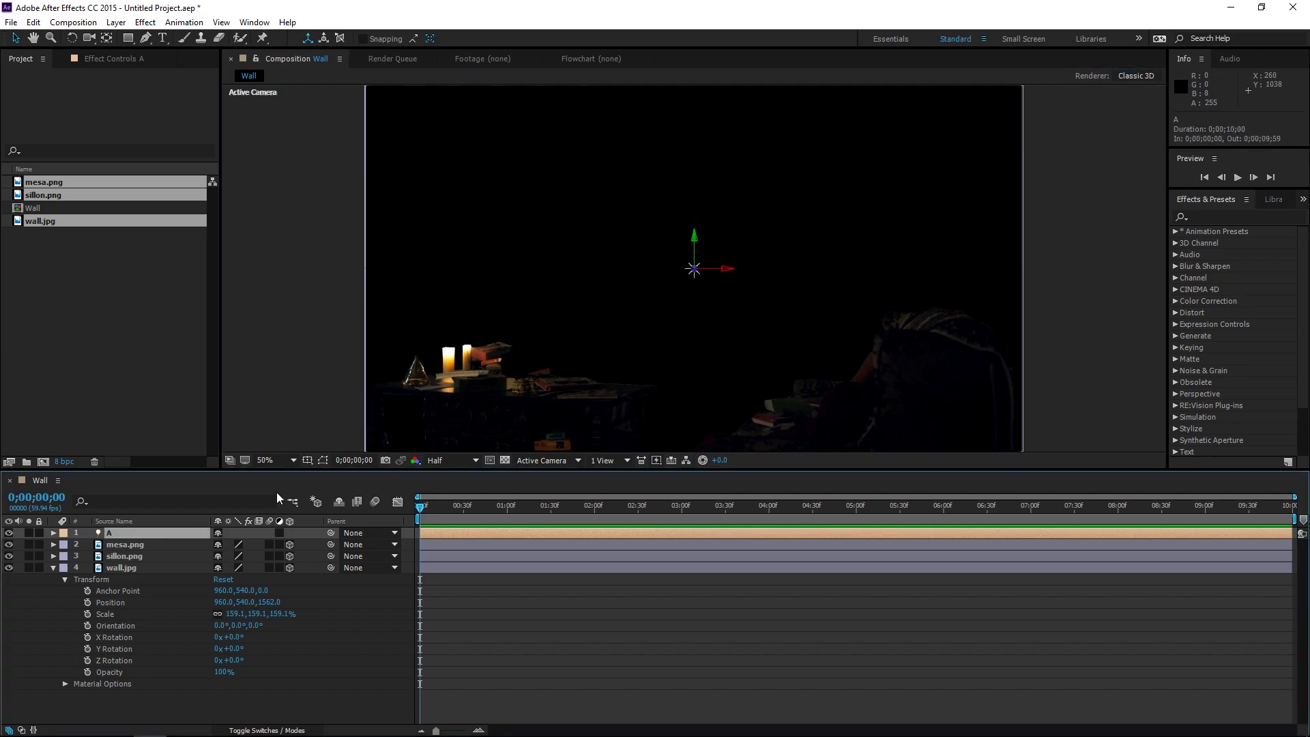
{"action": "left_click_drag", "start_coordinate": [694, 269], "coordinate": [366, 421]}
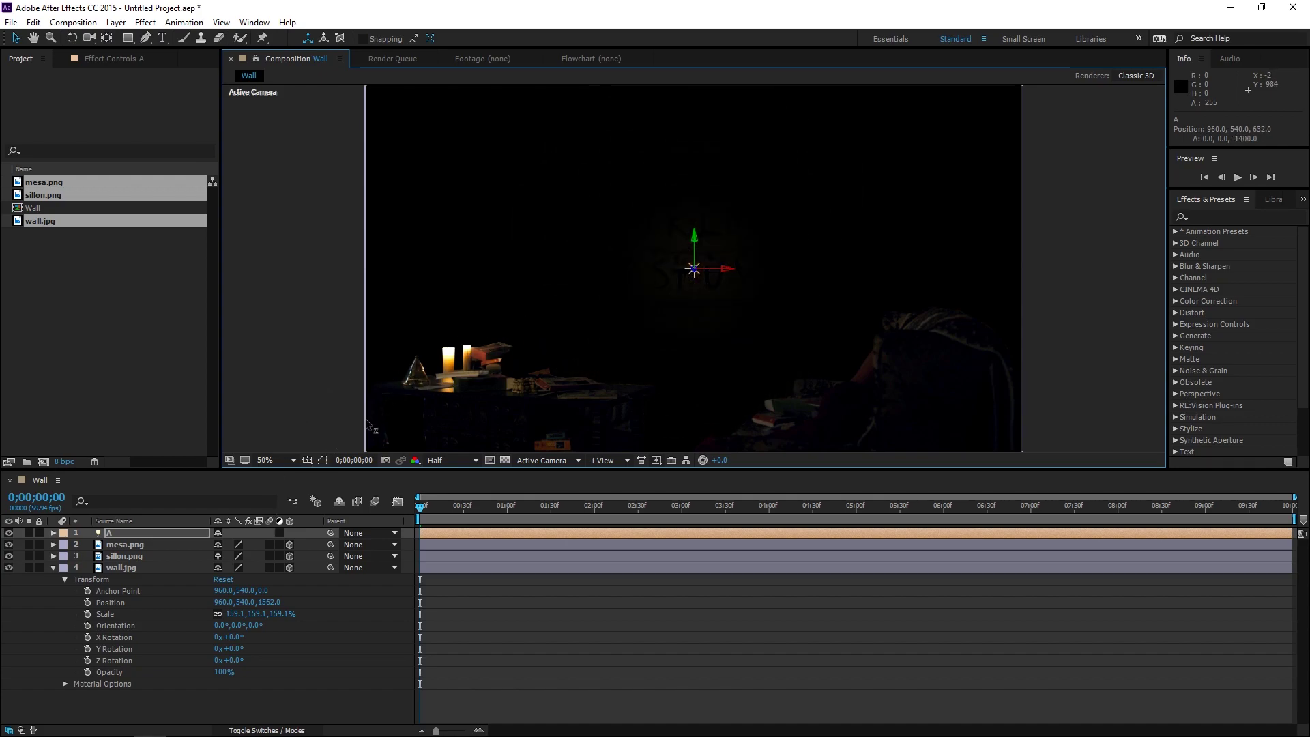
{"action": "left_click_drag", "start_coordinate": [366, 419], "coordinate": [374, 417]}
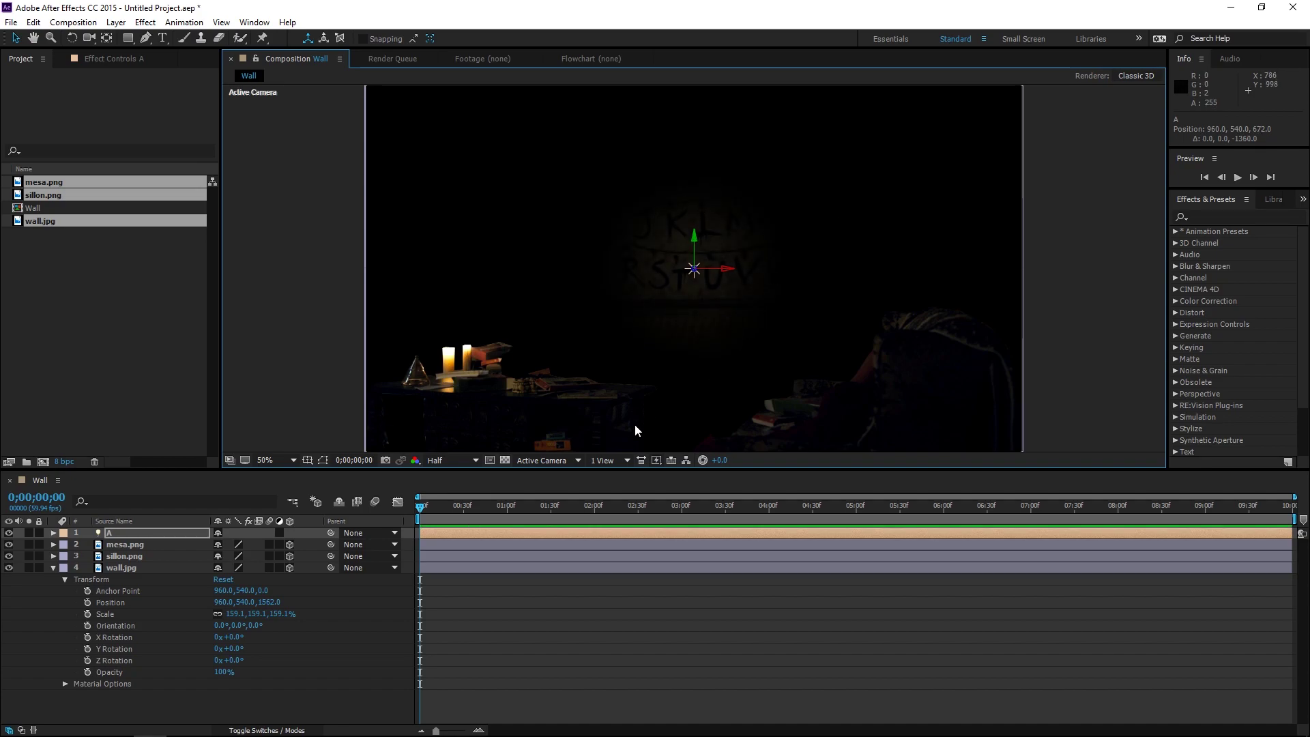
{"action": "left_click", "coordinate": [52, 533]}
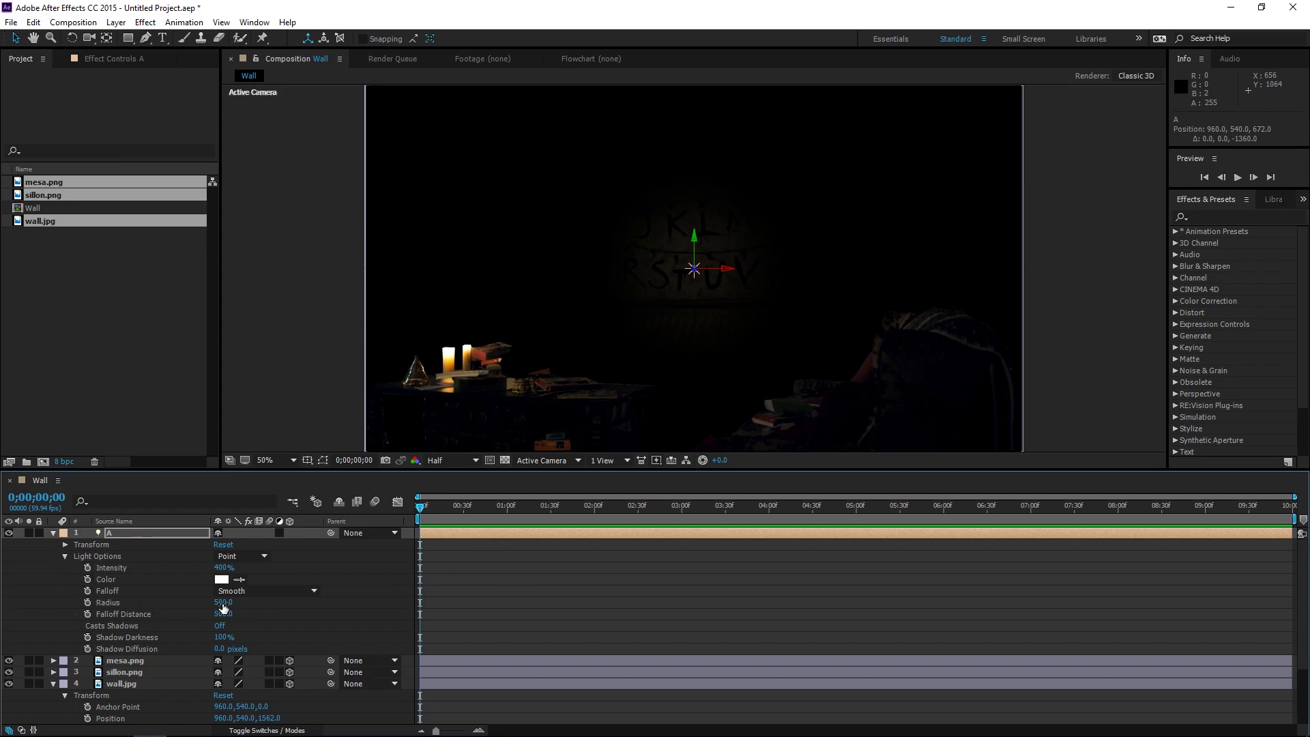
Set light A's radius to 60, falloff distance to 180 and intensity to 500%.
{"action": "left_click_drag", "start_coordinate": [222, 602], "coordinate": [165, 612]}
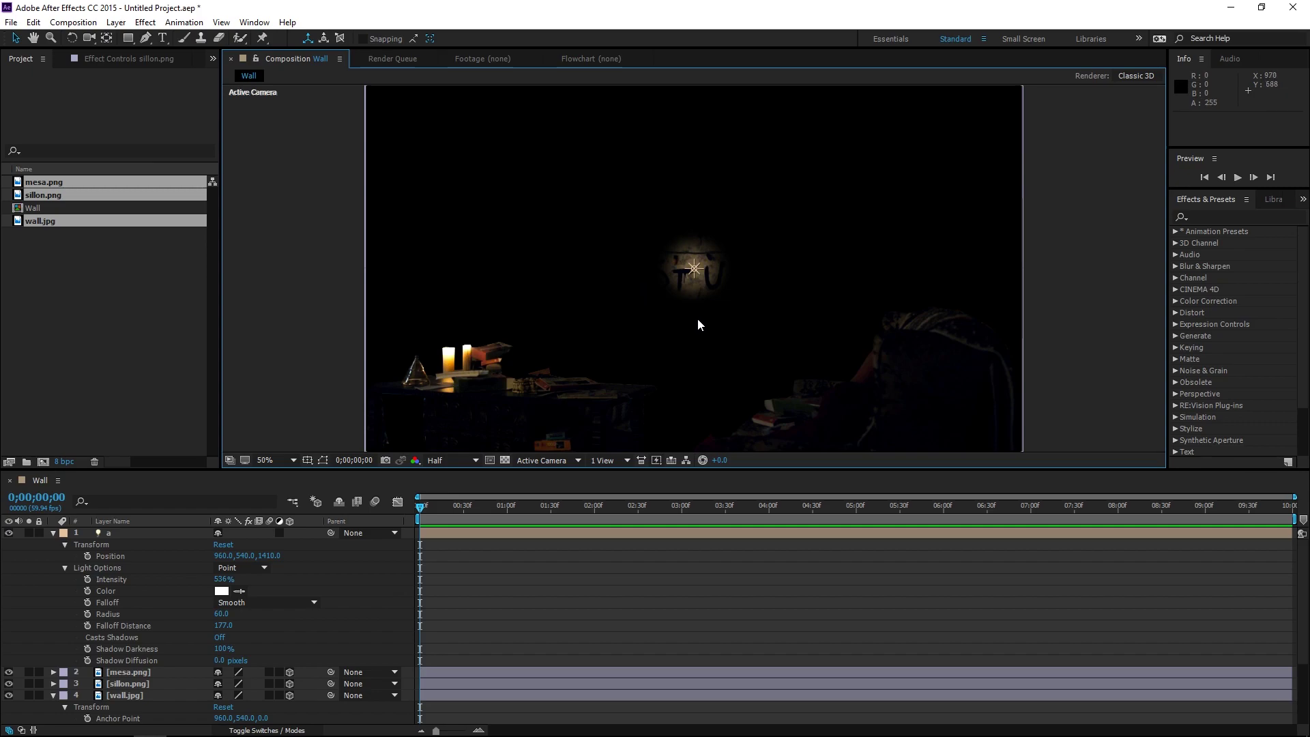
{"action": "left_click", "coordinate": [223, 625]}
{"action": "type", "text": "180"}
{"action": "key", "text": "Return"}
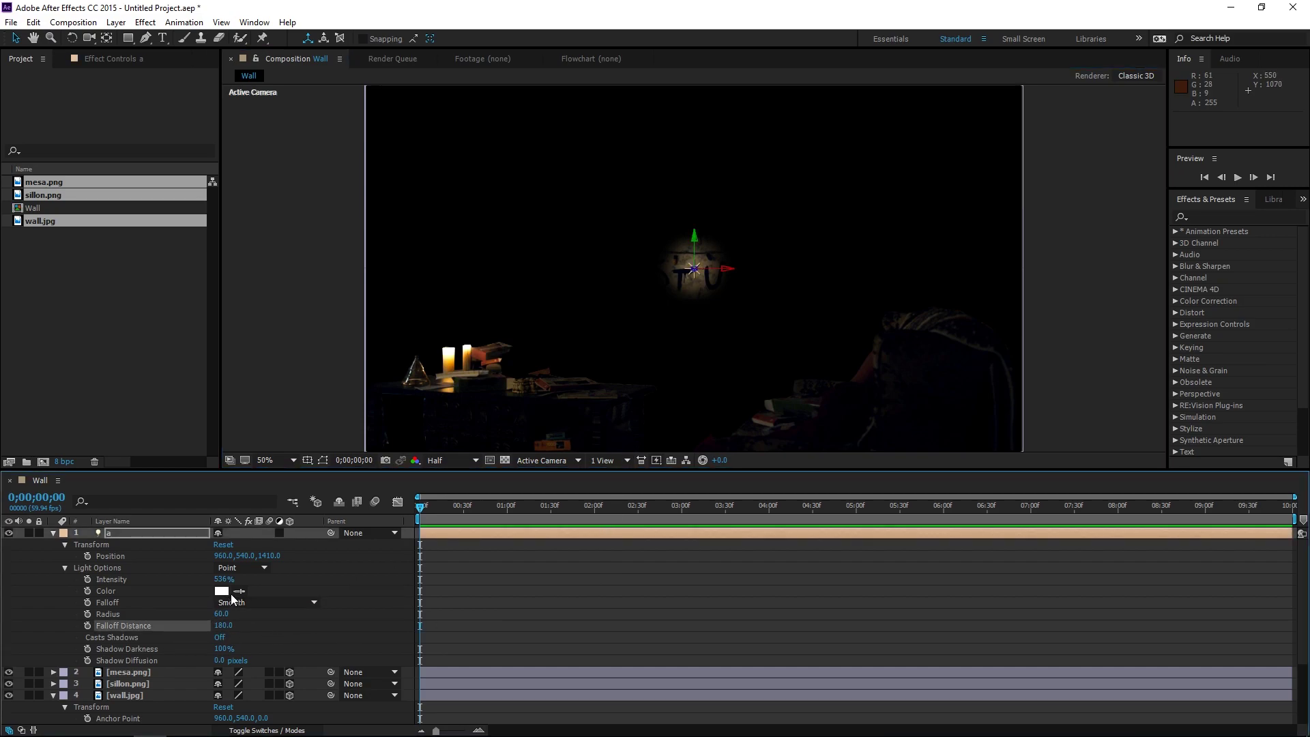
{"action": "left_click", "coordinate": [223, 580]}
{"action": "type", "text": "500"}
{"action": "key", "text": "Return"}
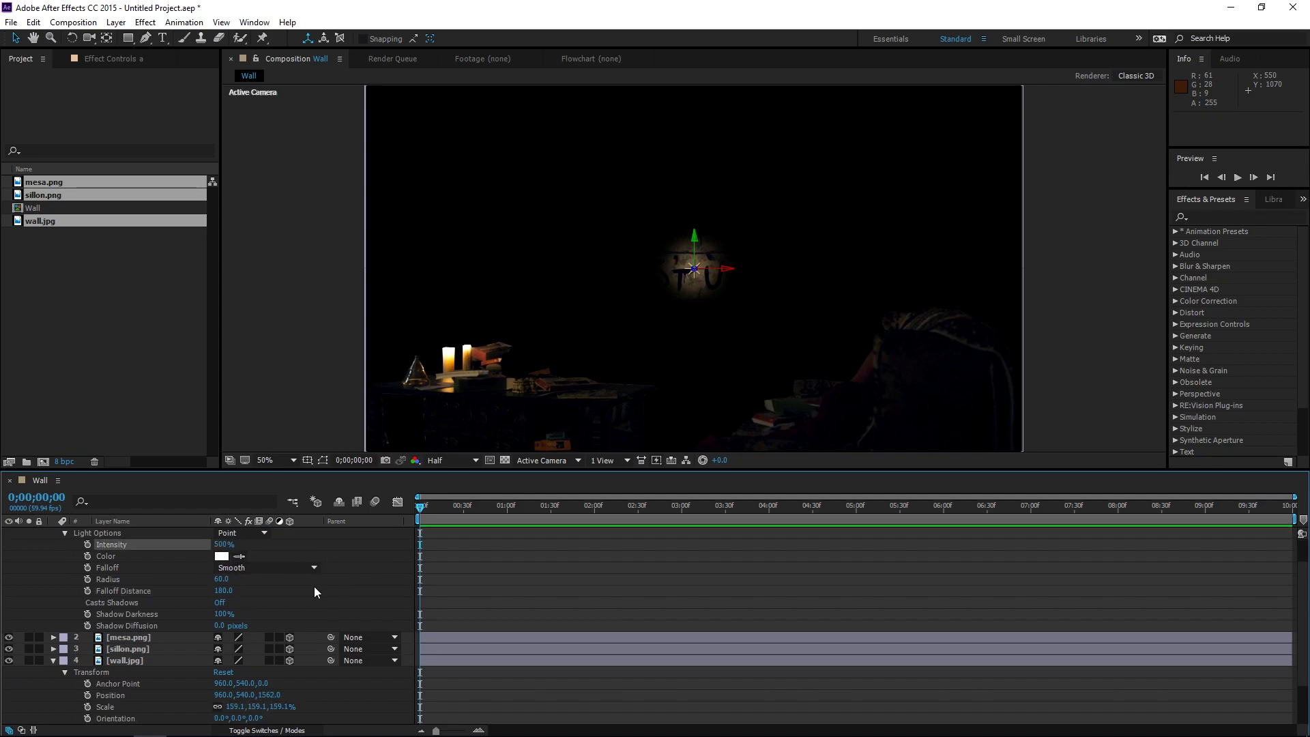
Color light A cyan (00FFDE) and collapse the layer properties.
{"action": "left_click", "coordinate": [222, 591]}
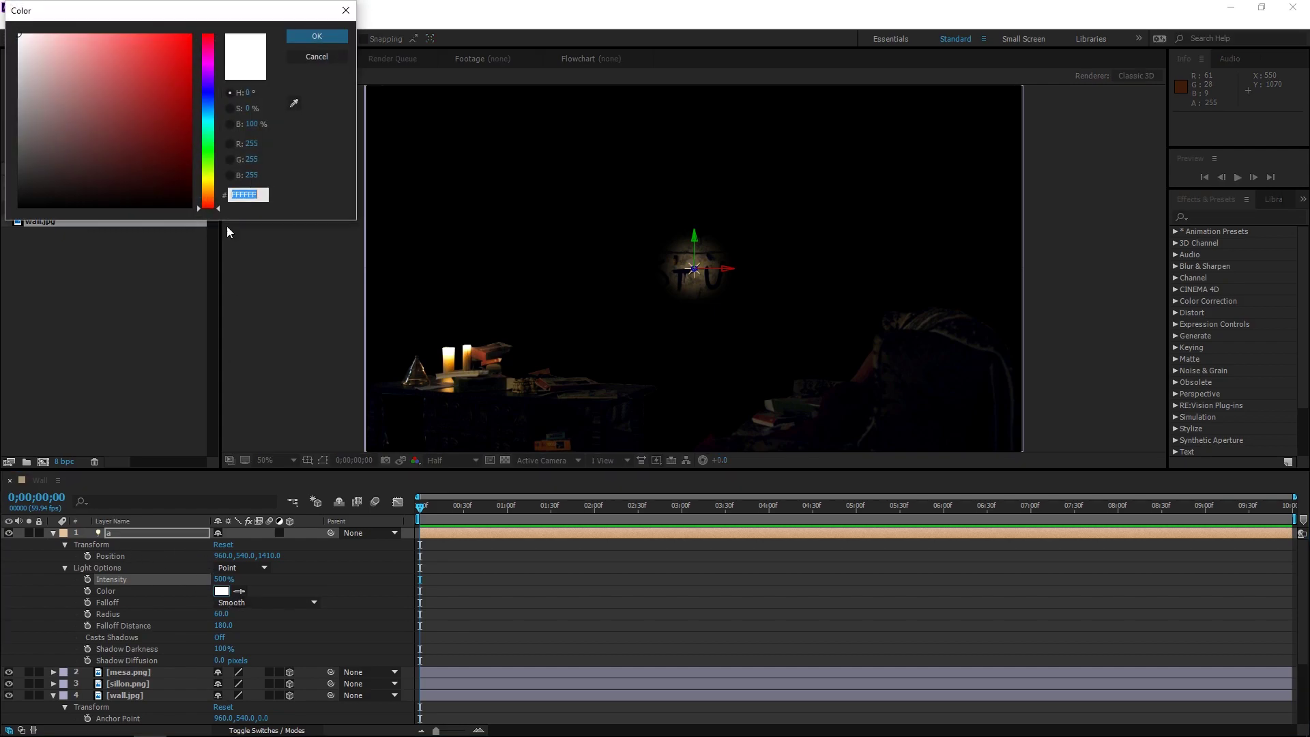
{"action": "left_click", "coordinate": [208, 124]}
{"action": "left_click", "coordinate": [190, 34]}
{"action": "left_click", "coordinate": [317, 35]}
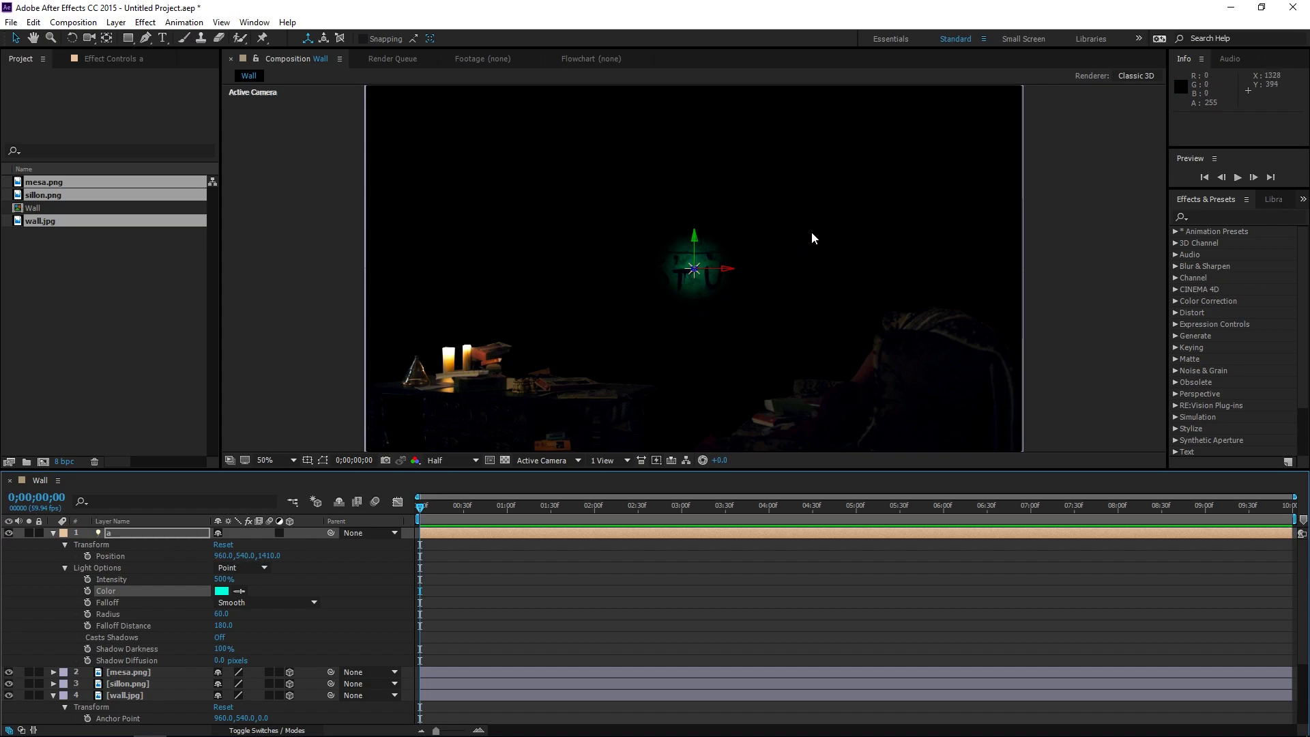
{"action": "left_click", "coordinate": [53, 533]}
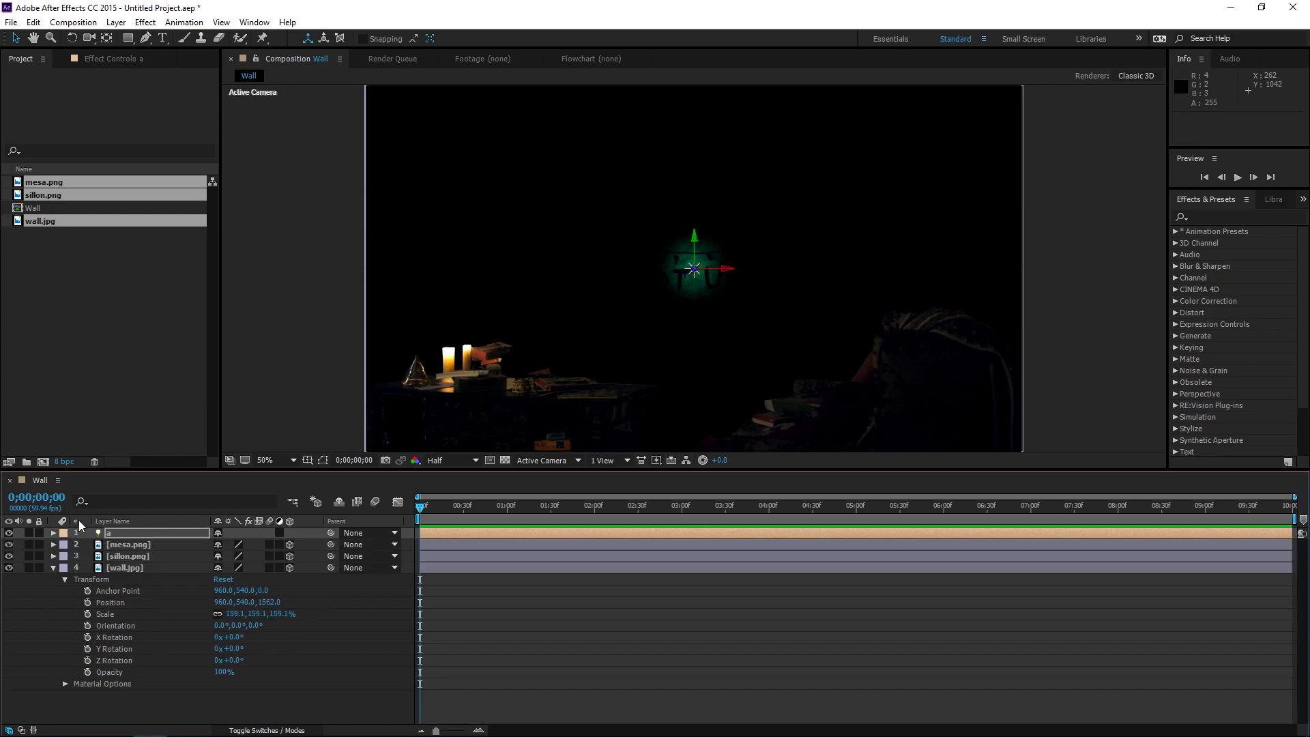
{"action": "left_click", "coordinate": [53, 568]}
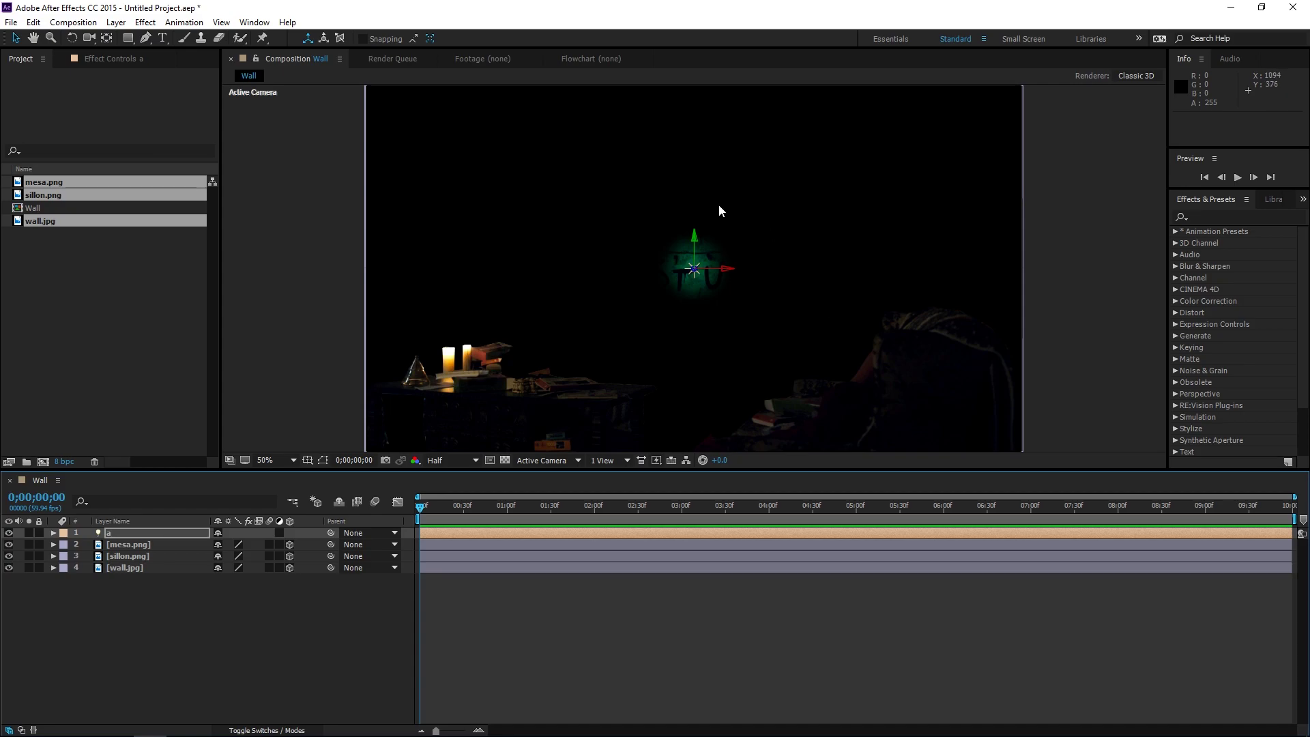
Add a white Ambient-type light named Ambient.
{"action": "left_click", "coordinate": [116, 23]}
{"action": "mouse_move", "coordinate": [136, 38]}
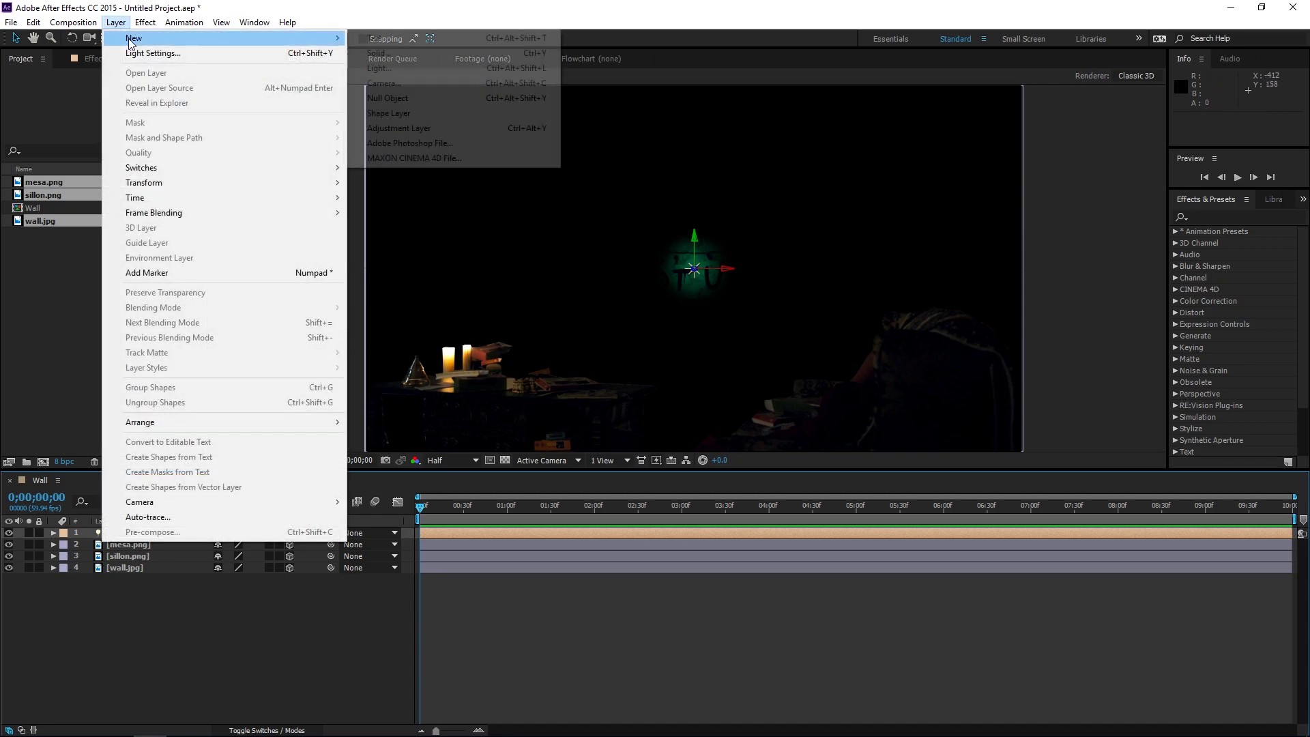
{"action": "left_click", "coordinate": [387, 70]}
{"action": "left_click", "coordinate": [574, 86]}
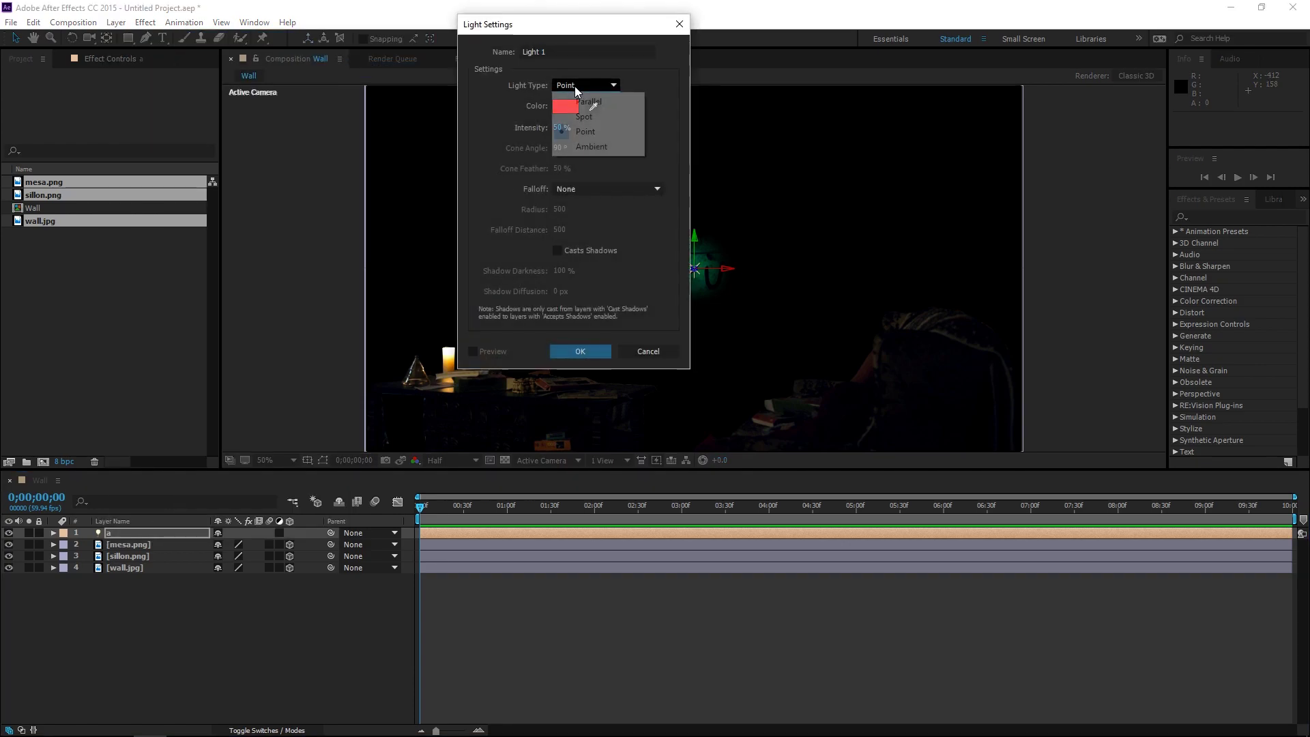
{"action": "left_click", "coordinate": [599, 142]}
{"action": "left_click", "coordinate": [566, 106]}
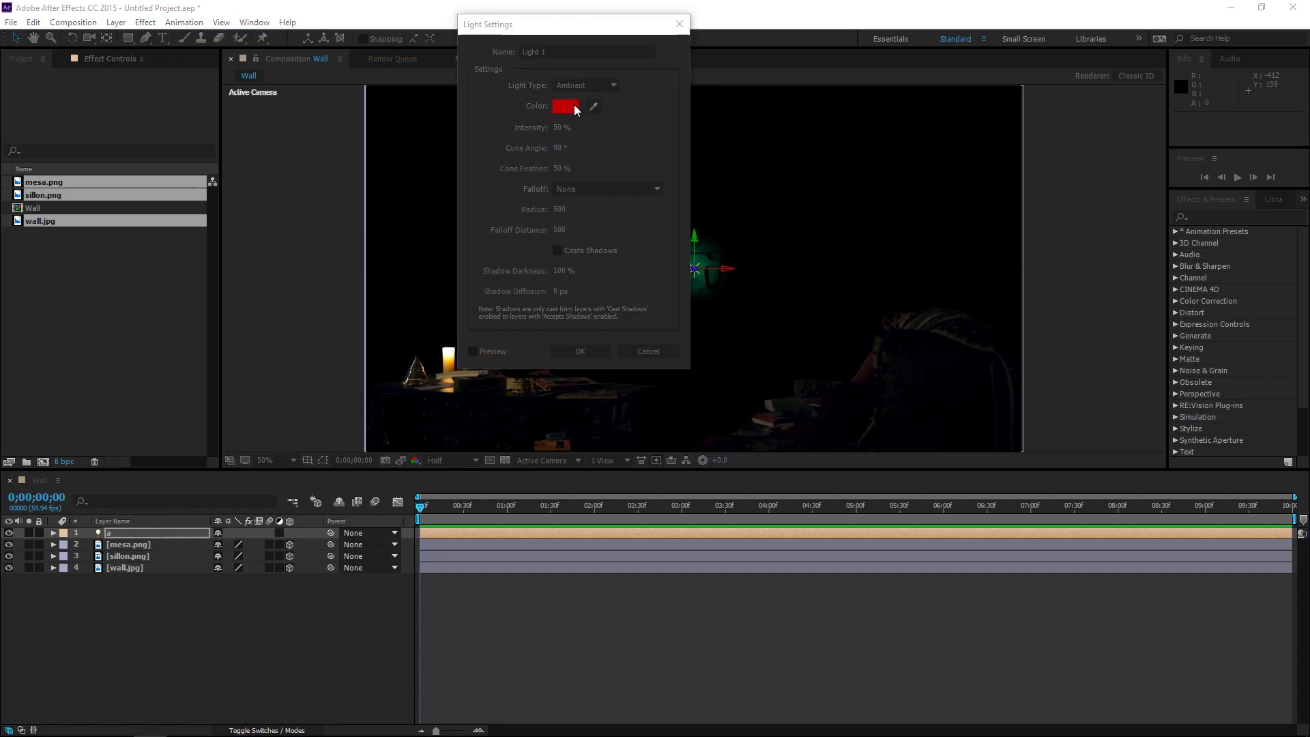
{"action": "left_click", "coordinate": [20, 34]}
{"action": "left_click", "coordinate": [303, 37]}
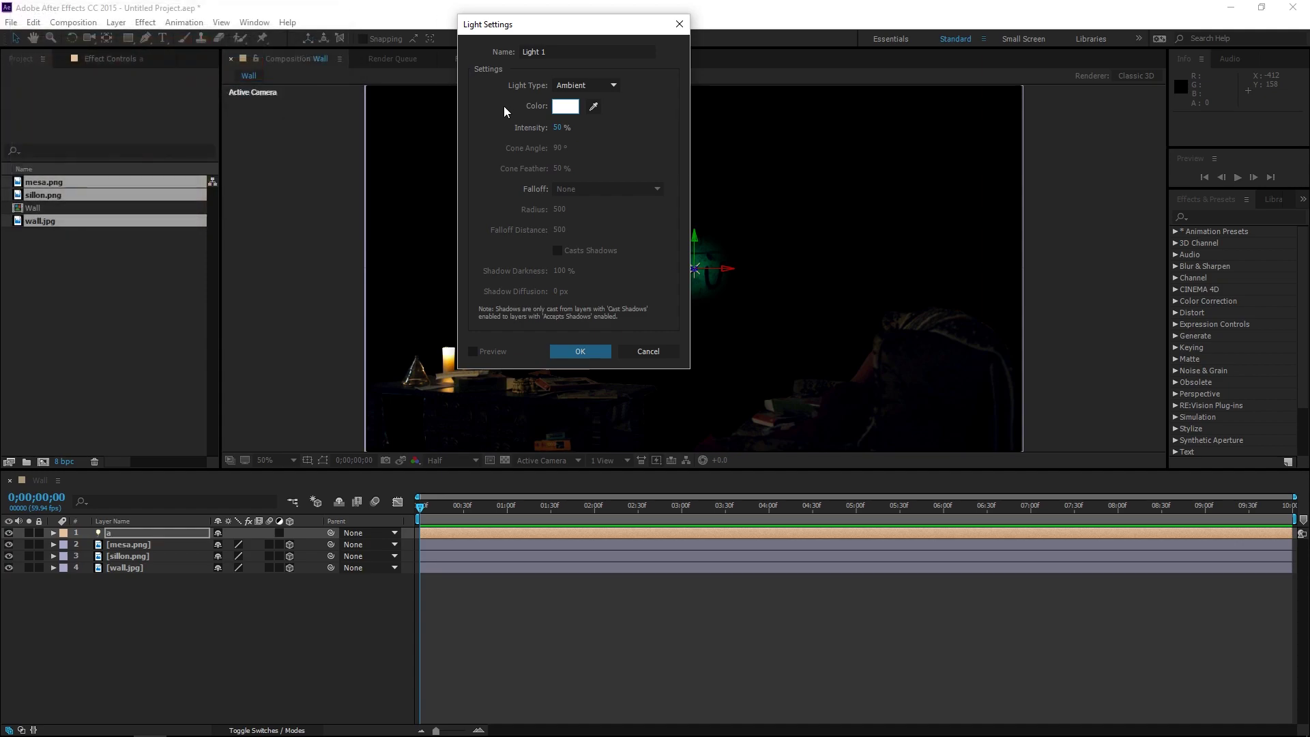
{"action": "left_click", "coordinate": [563, 50]}
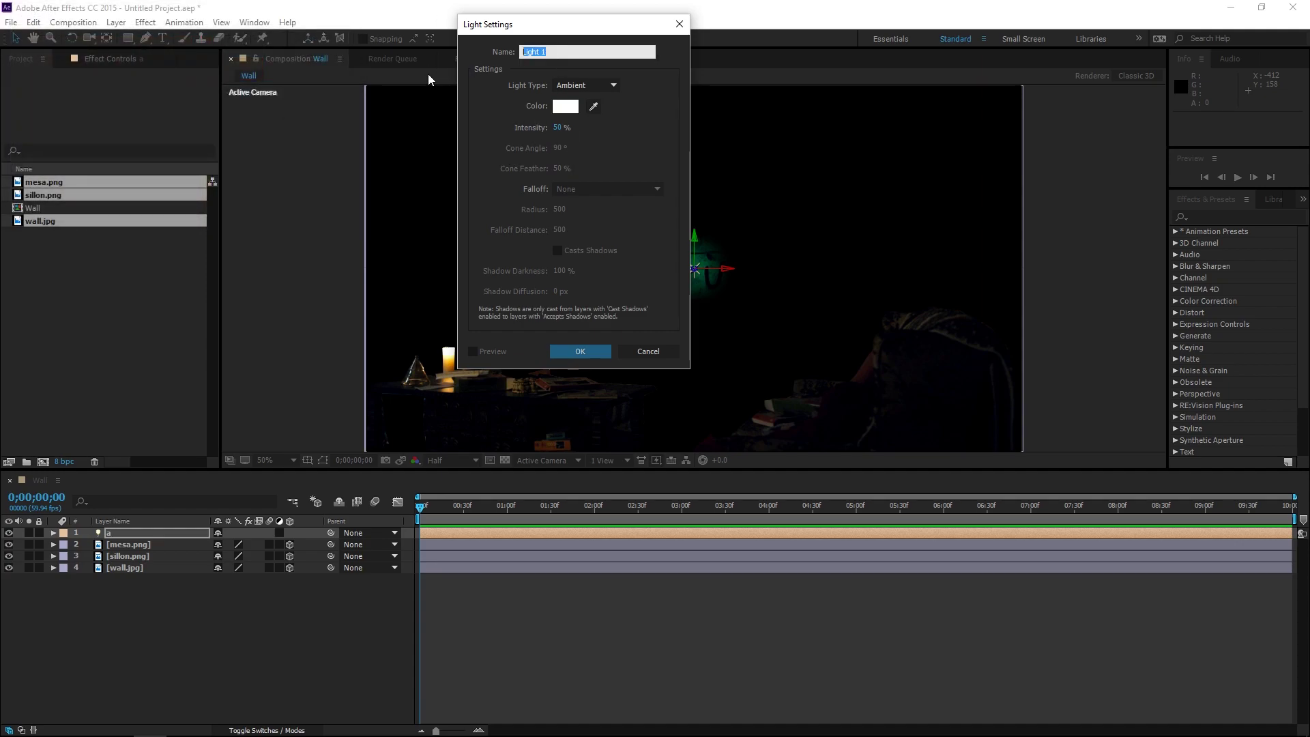
{"action": "type", "text": "Am"}
{"action": "key", "text": "Return"}
Check the dimly lit room in the viewer and select the Ambient light layer.
{"action": "key", "text": "period"}
{"action": "key", "text": "period"}
{"action": "key", "text": "comma"}
{"action": "key", "text": "comma"}
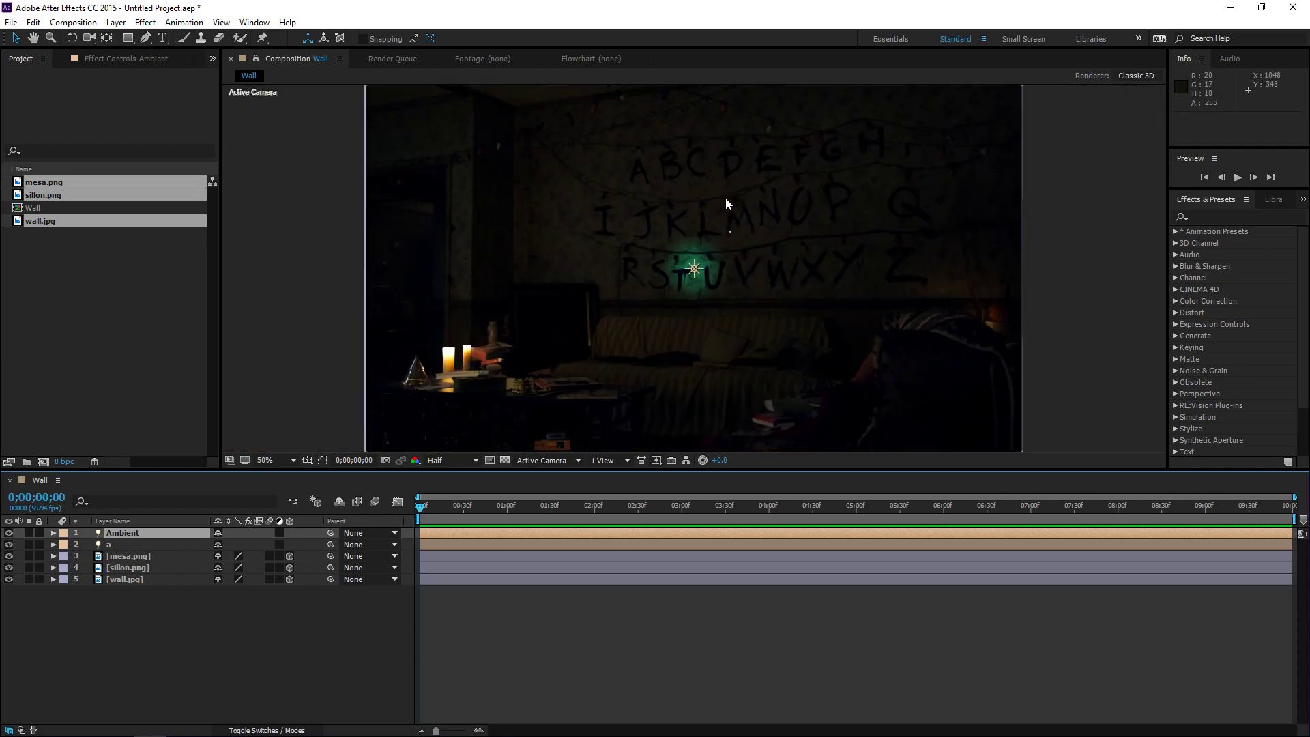
{"action": "scroll", "coordinate": [714, 273], "scroll_direction": "up", "scroll_amount": 2}
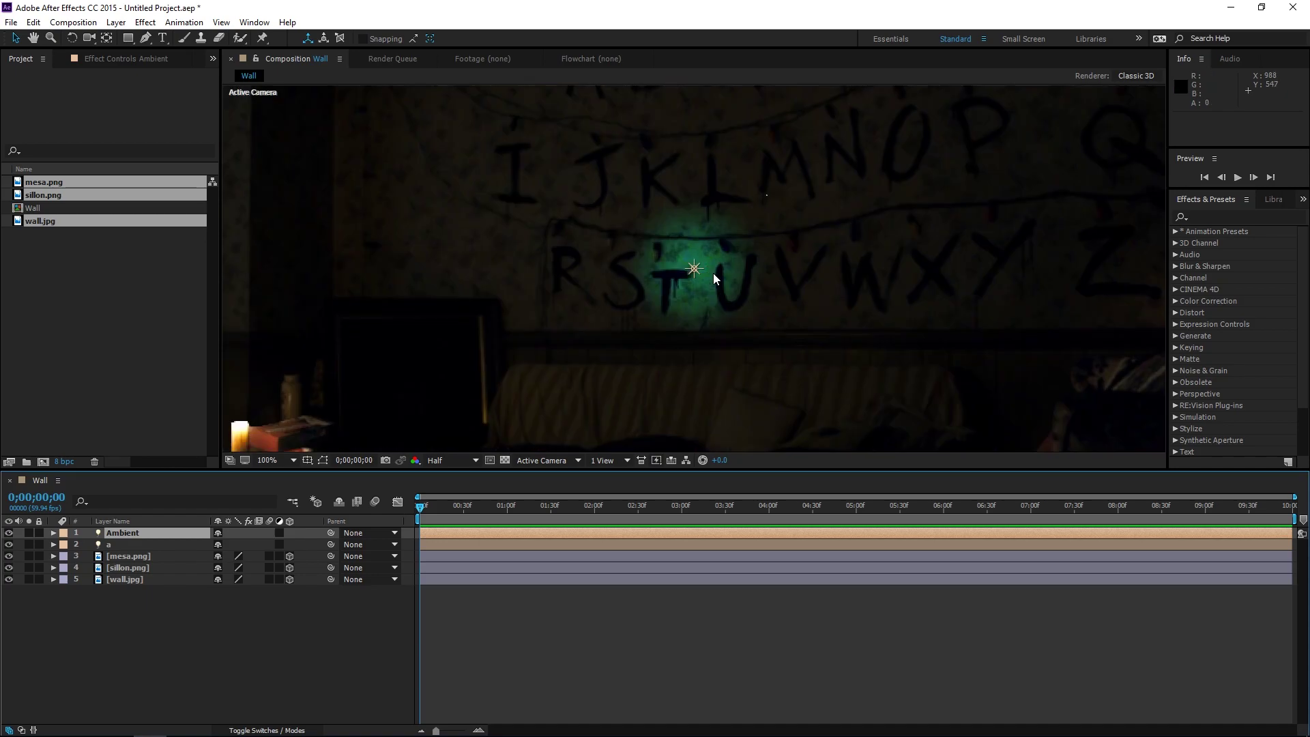
{"action": "scroll", "coordinate": [694, 273], "scroll_direction": "up", "scroll_amount": 1}
{"action": "scroll", "coordinate": [701, 272], "scroll_direction": "down", "scroll_amount": 2}
{"action": "scroll", "coordinate": [700, 283], "scroll_direction": "down", "scroll_amount": 2}
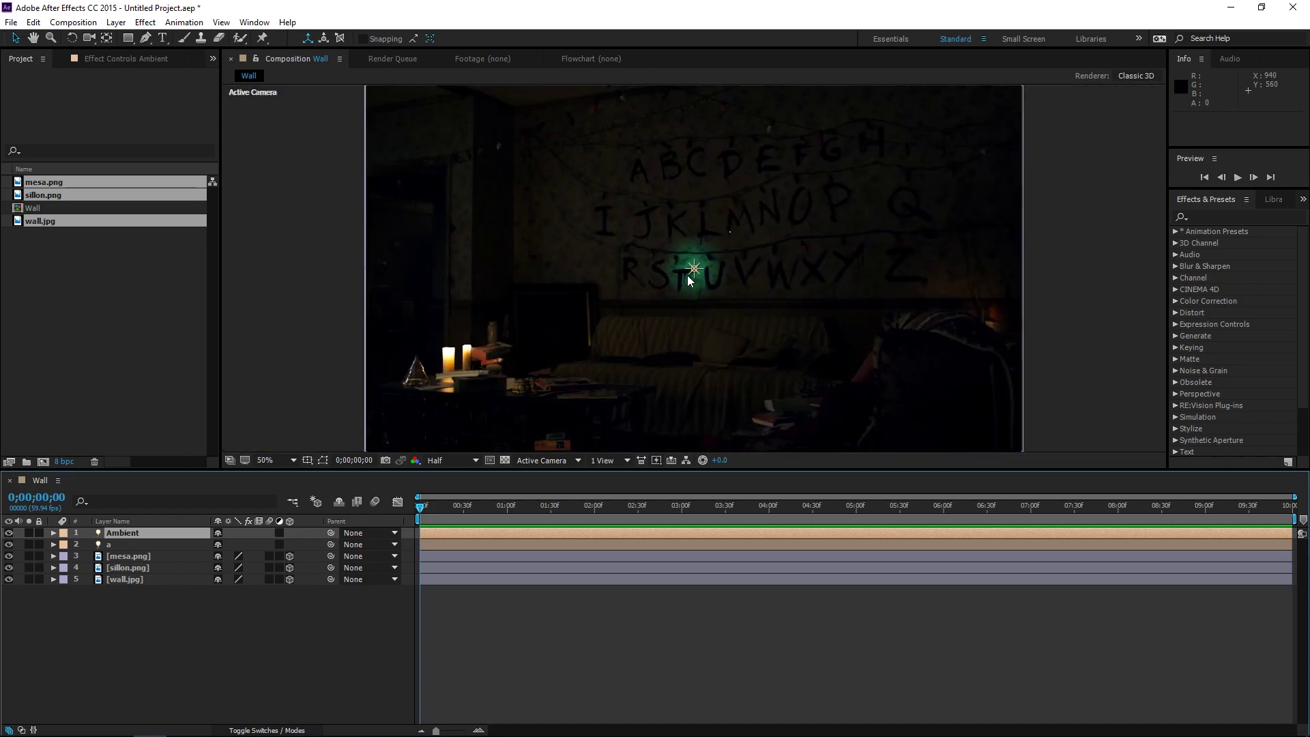
{"action": "left_click", "coordinate": [126, 535]}
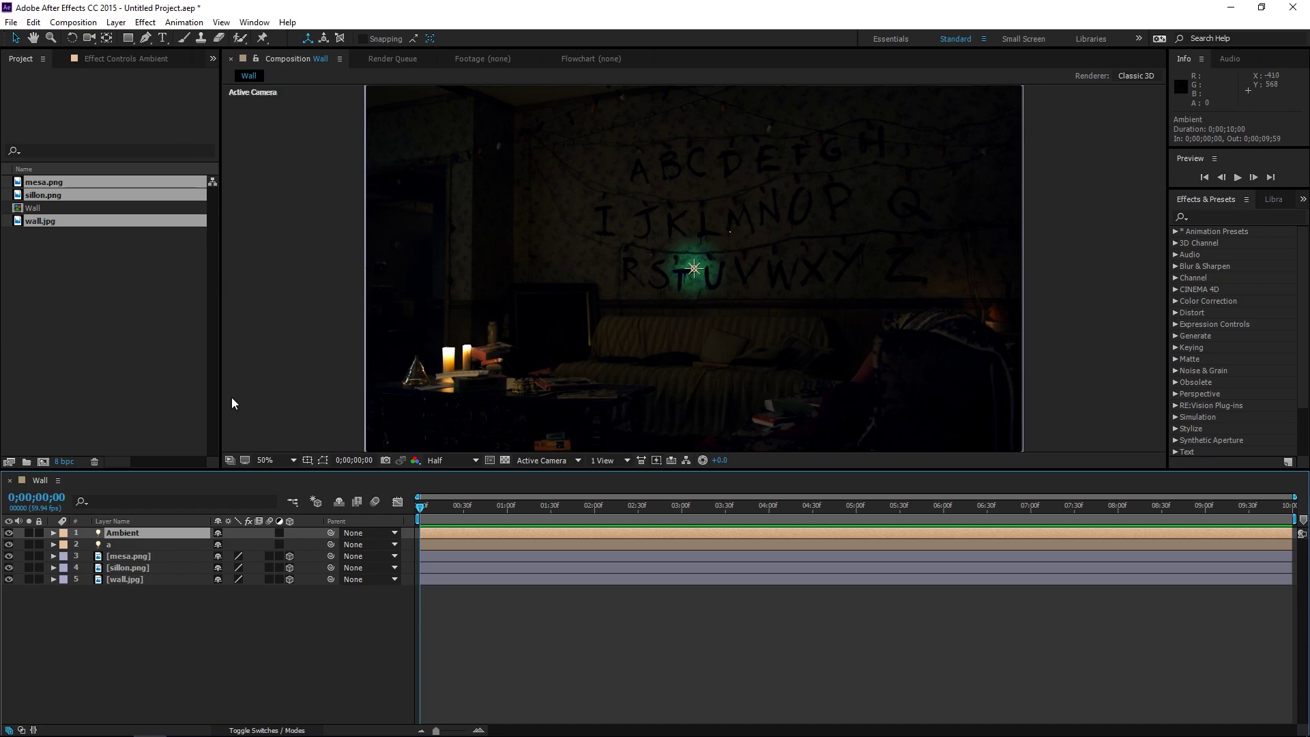
Set the Ambient light's intensity to 75%.
{"action": "key", "text": "t"}
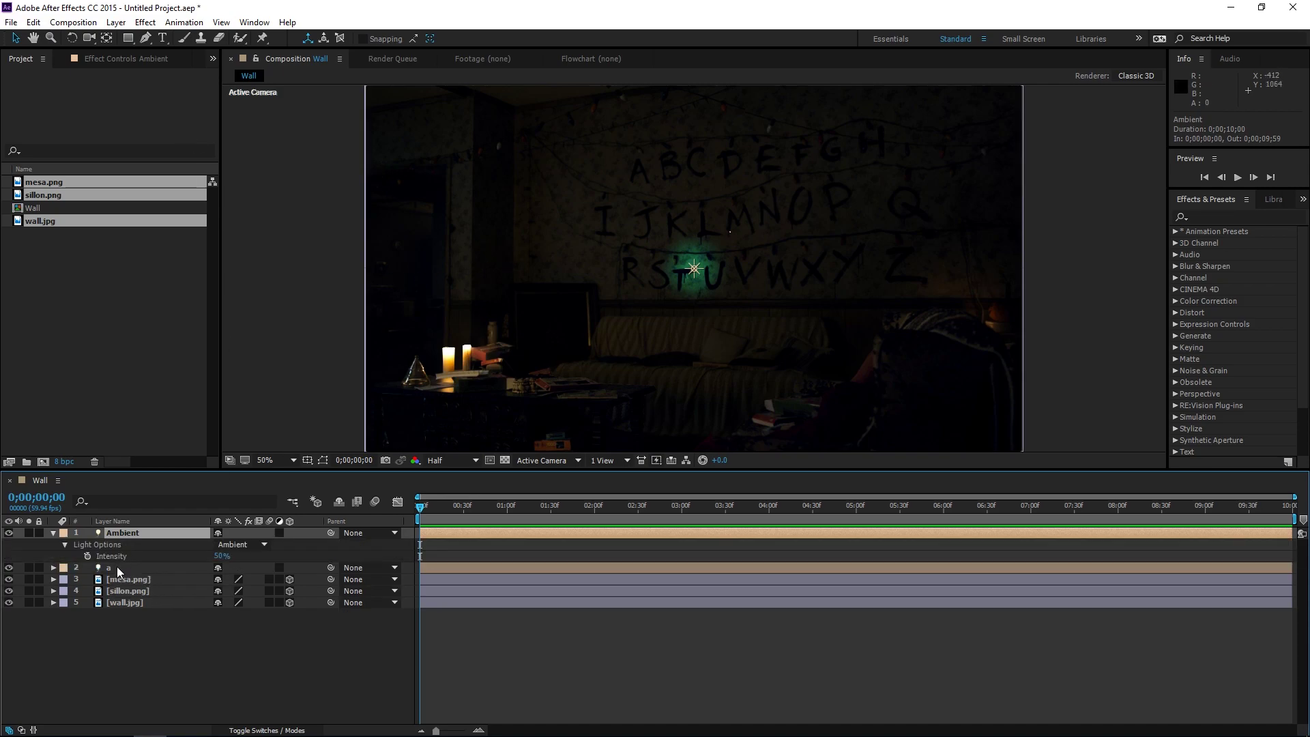
{"action": "left_click", "coordinate": [116, 567]}
{"action": "key", "text": "t"}
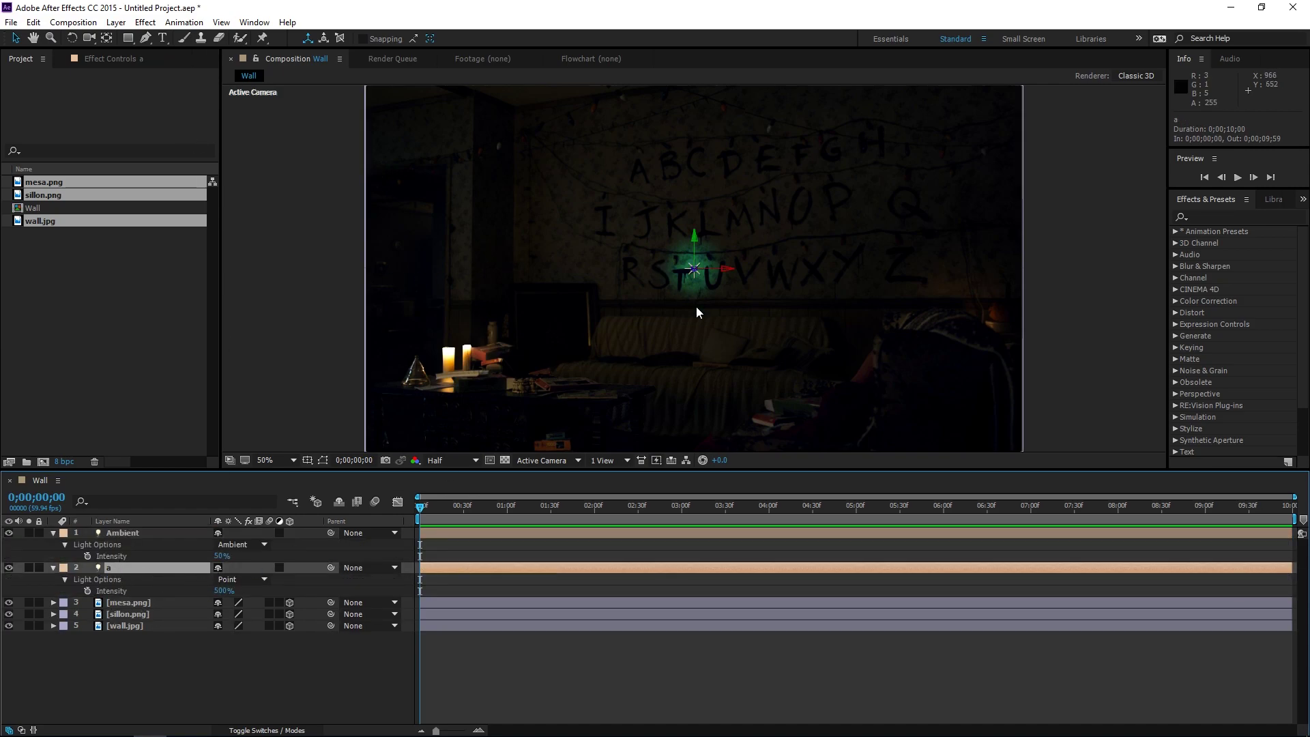
{"action": "left_click", "coordinate": [222, 556]}
{"action": "type", "text": "75"}
{"action": "key", "text": "Return"}
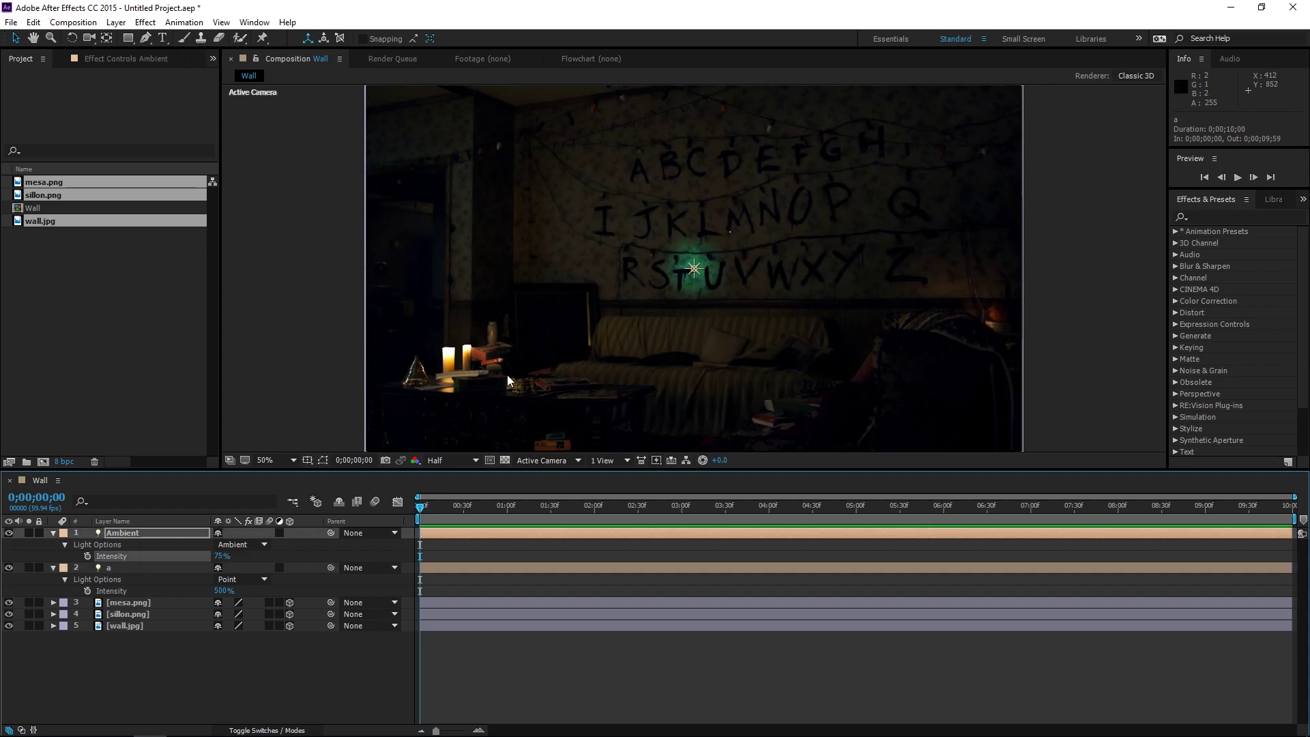
Move point light a from the T up above the letter A.
{"action": "scroll", "coordinate": [751, 219], "scroll_direction": "up", "scroll_amount": 2}
{"action": "scroll", "coordinate": [746, 273], "scroll_direction": "up", "scroll_amount": 2}
{"action": "left_click", "coordinate": [691, 273]}
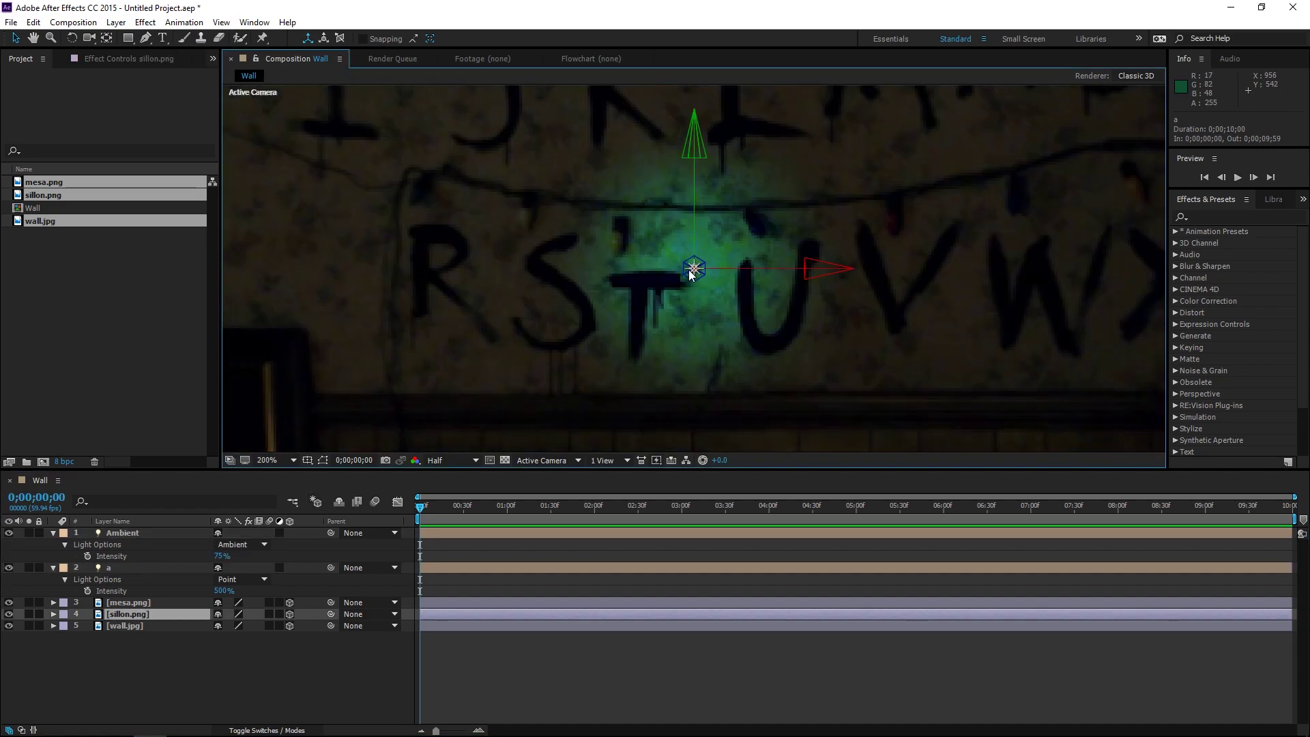
{"action": "scroll", "coordinate": [699, 279], "scroll_direction": "down", "scroll_amount": 2}
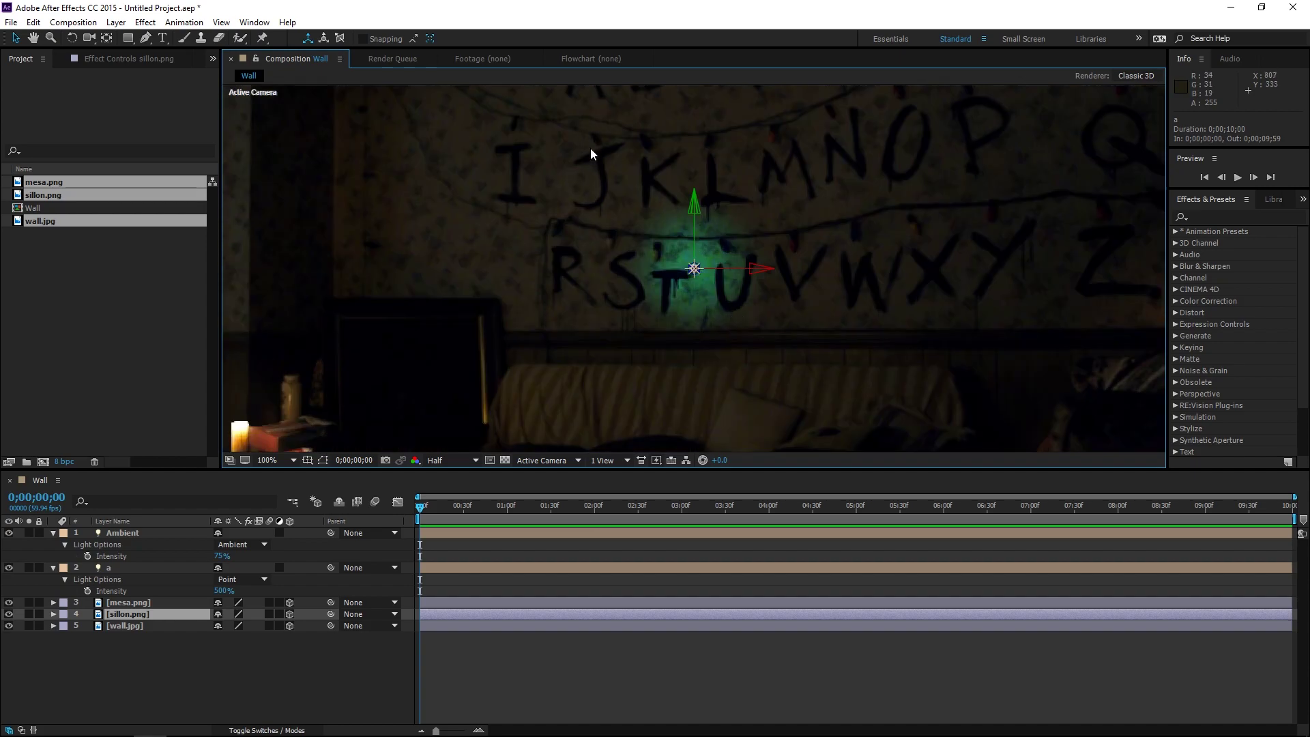
{"action": "left_click_drag", "start_coordinate": [591, 143], "coordinate": [606, 203]}
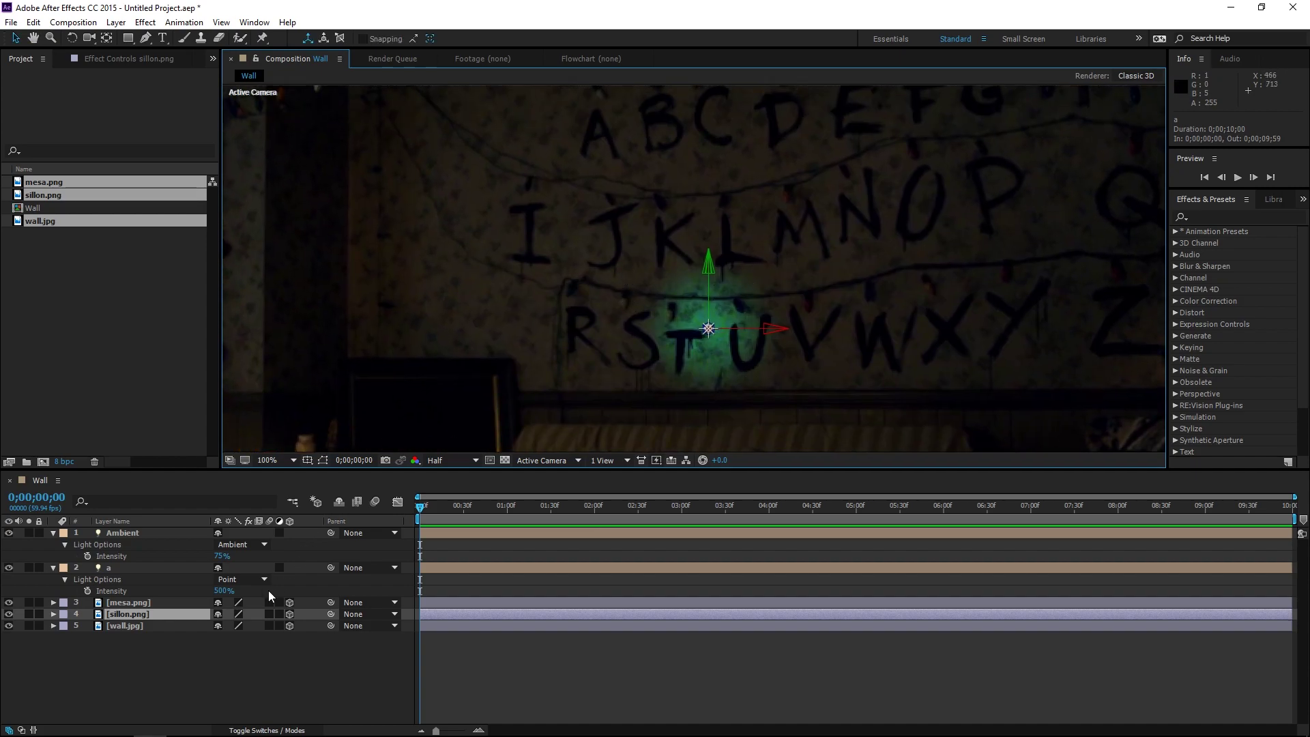
{"action": "left_click", "coordinate": [234, 672]}
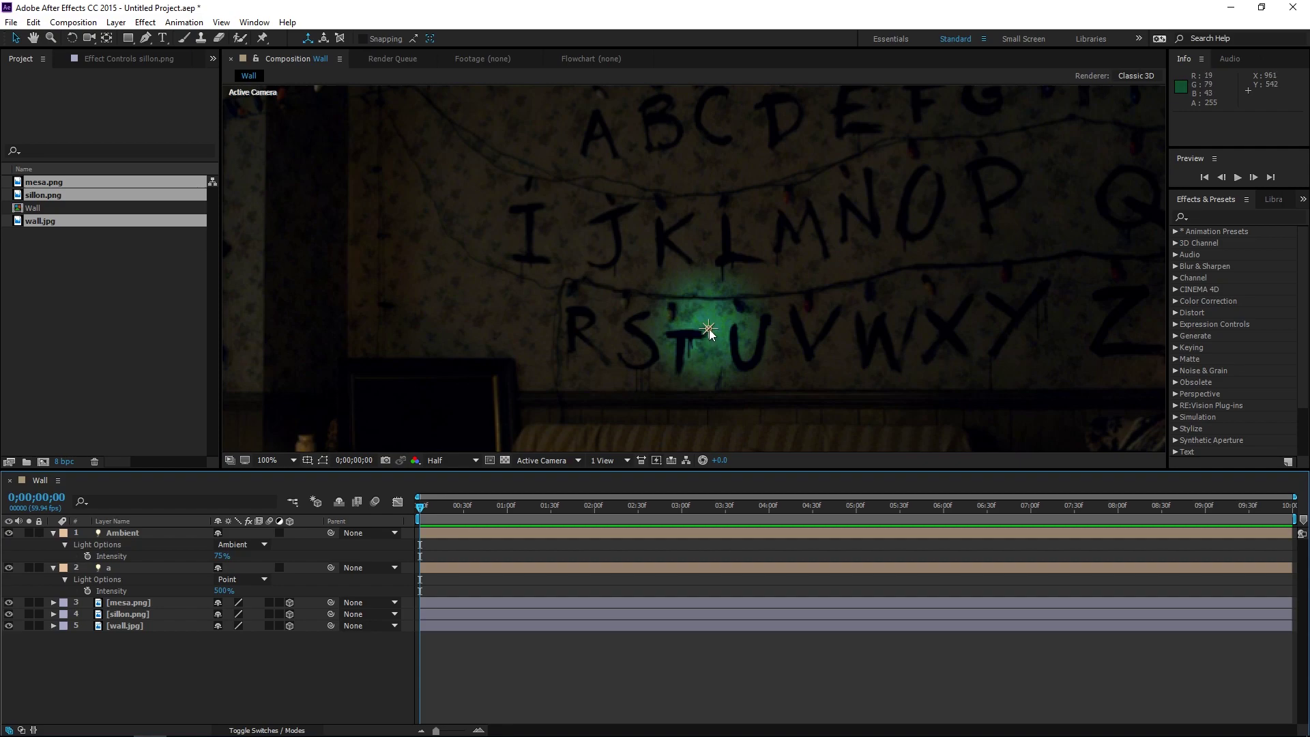
{"action": "left_click_drag", "start_coordinate": [709, 333], "coordinate": [605, 99]}
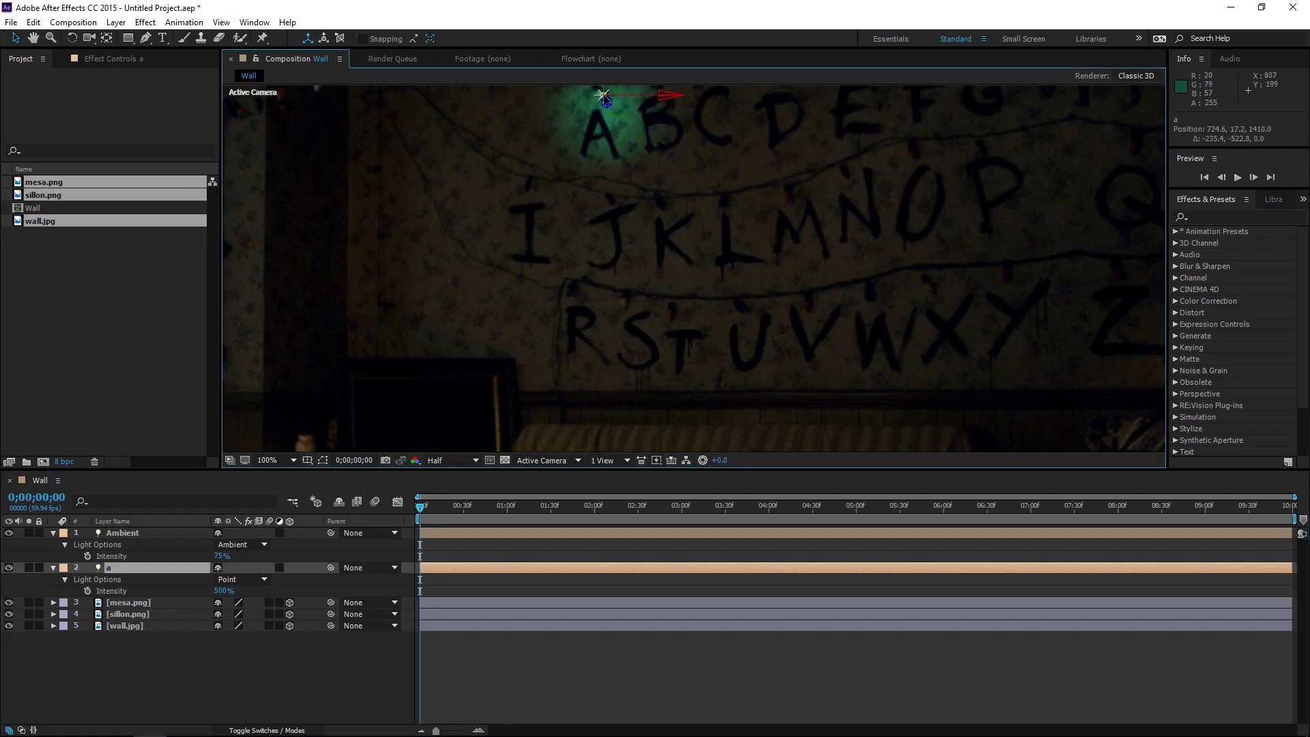
{"action": "left_click_drag", "start_coordinate": [605, 99], "coordinate": [604, 105]}
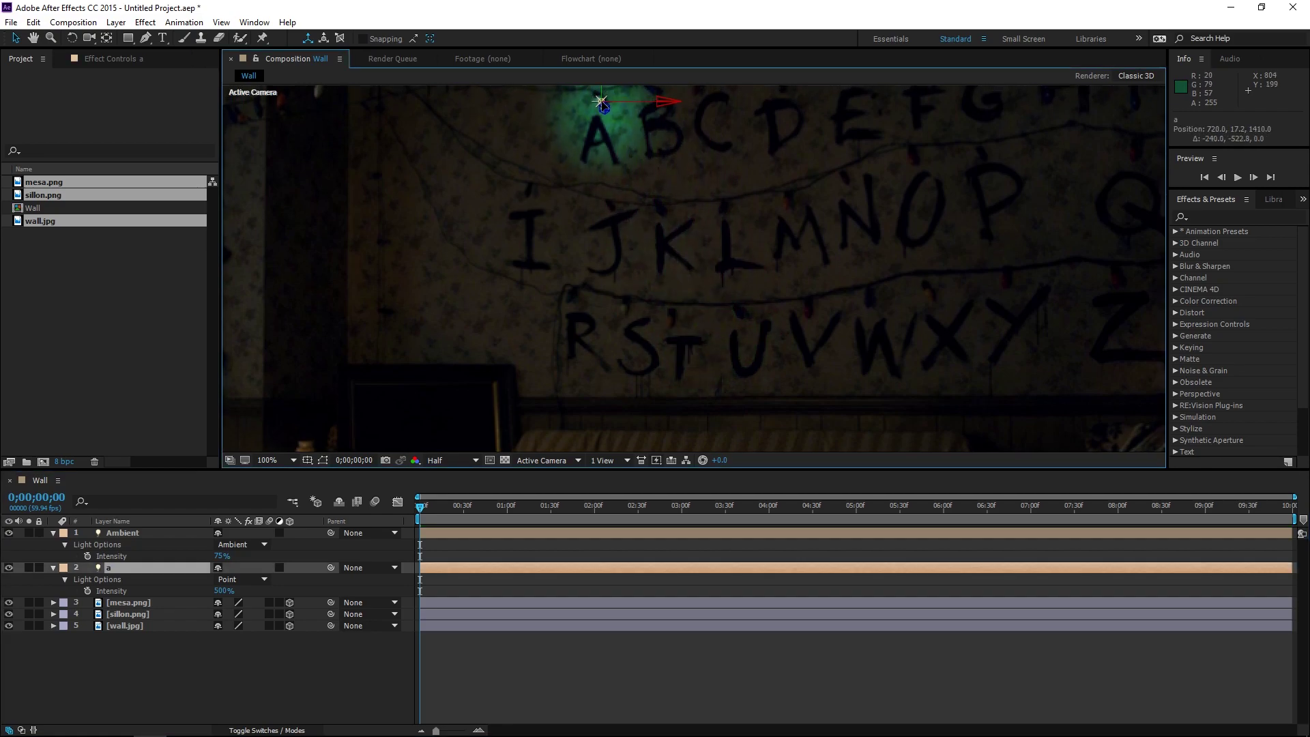
{"action": "key", "text": "Return"}
{"action": "scroll", "coordinate": [623, 410], "scroll_direction": "down", "scroll_amount": 2}
{"action": "left_click", "coordinate": [208, 662]}
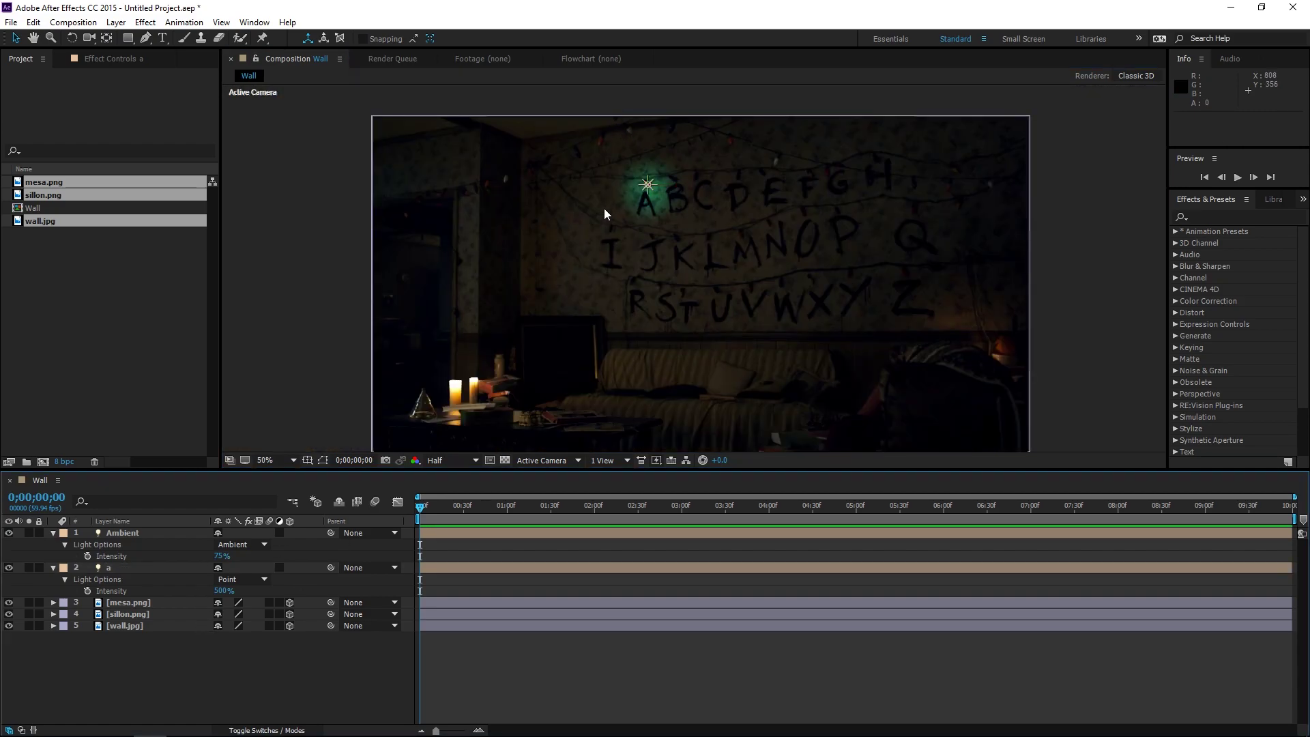
Collapse the light properties and duplicate light a as a 2.
{"action": "scroll", "coordinate": [640, 287], "scroll_direction": "up", "scroll_amount": 2}
{"action": "scroll", "coordinate": [648, 240], "scroll_direction": "up", "scroll_amount": 1}
{"action": "scroll", "coordinate": [648, 240], "scroll_direction": "up", "scroll_amount": 1}
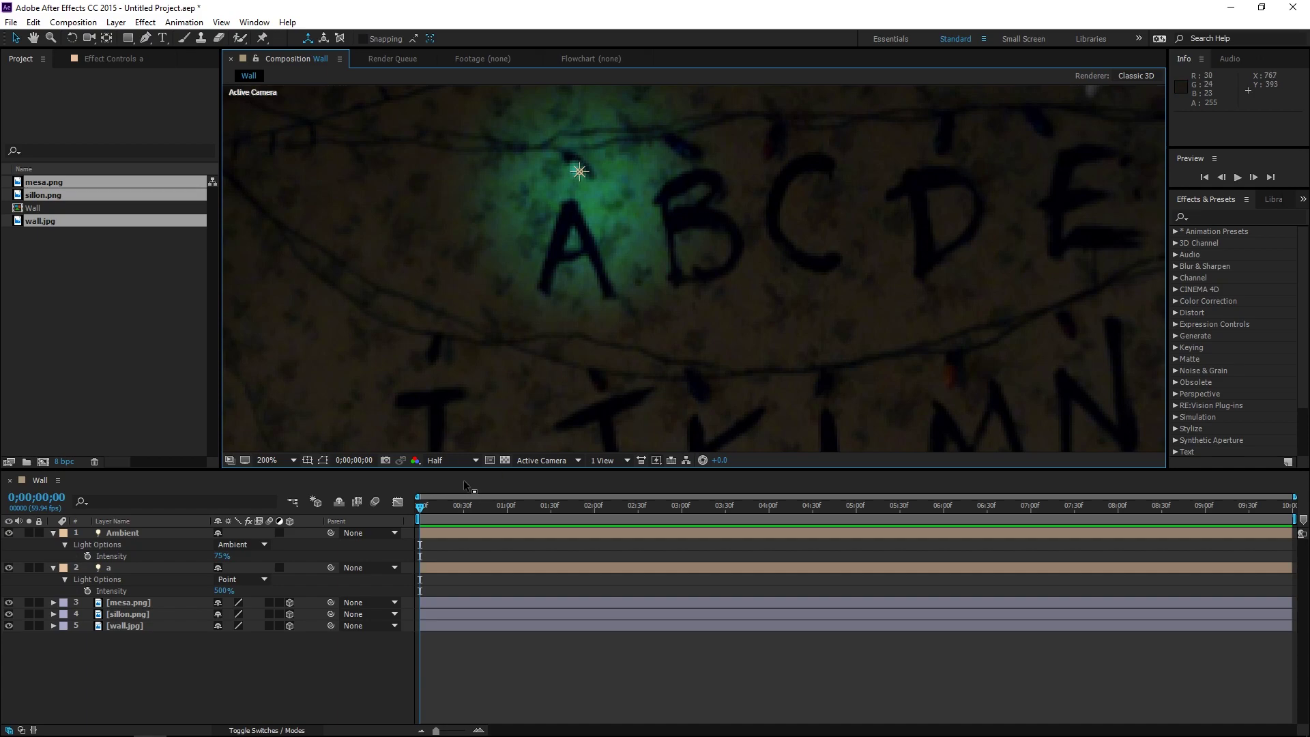
{"action": "scroll", "coordinate": [590, 220], "scroll_direction": "down", "scroll_amount": 2}
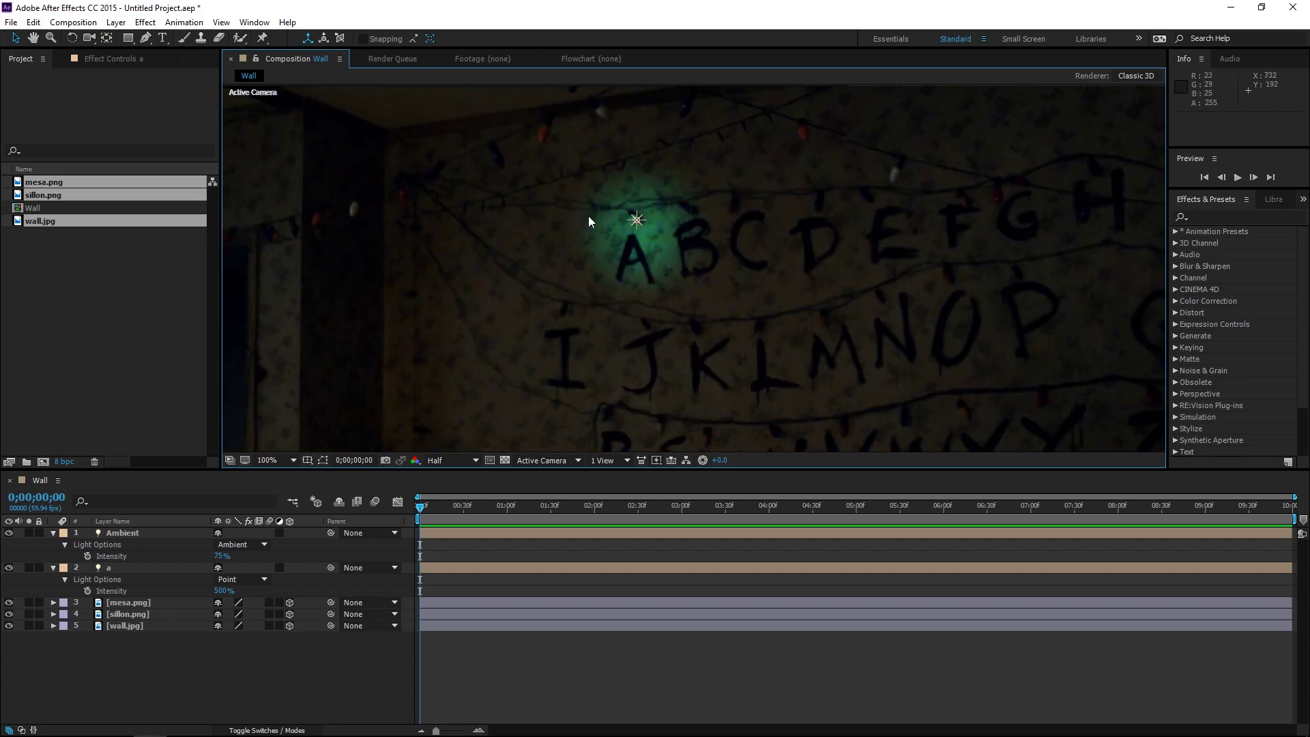
{"action": "left_click", "coordinate": [120, 567]}
{"action": "left_click", "coordinate": [53, 567]}
{"action": "left_click", "coordinate": [53, 532]}
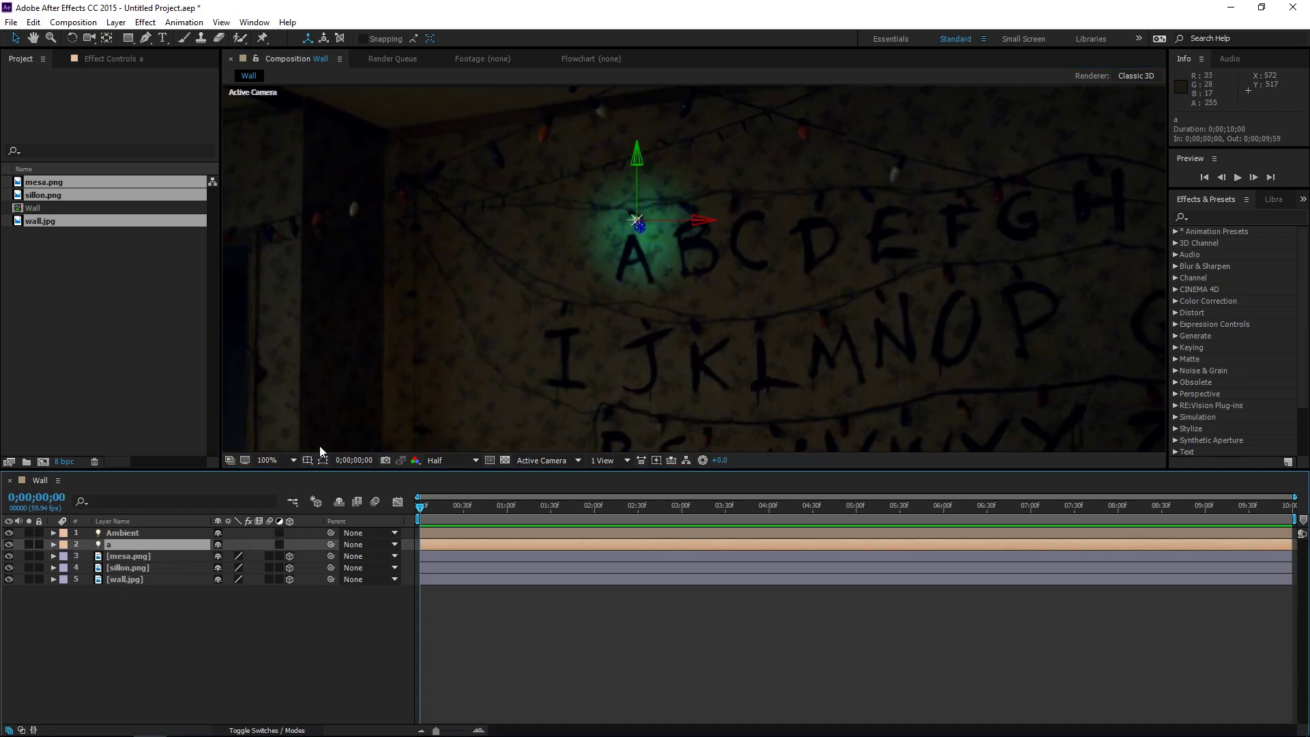
{"action": "scroll", "coordinate": [770, 255], "scroll_direction": "down", "scroll_amount": 2}
{"action": "left_click", "coordinate": [809, 306]}
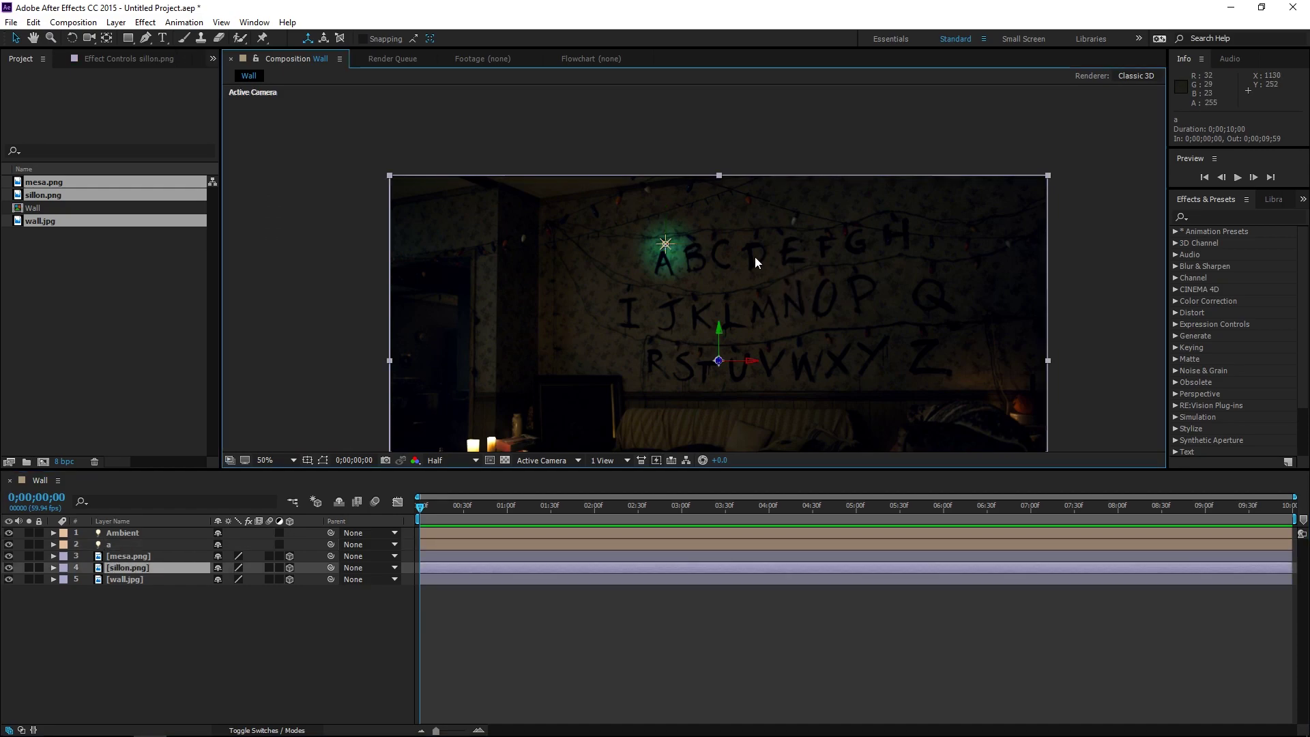
{"action": "left_click", "coordinate": [666, 246]}
{"action": "scroll", "coordinate": [716, 263], "scroll_direction": "up", "scroll_amount": 2}
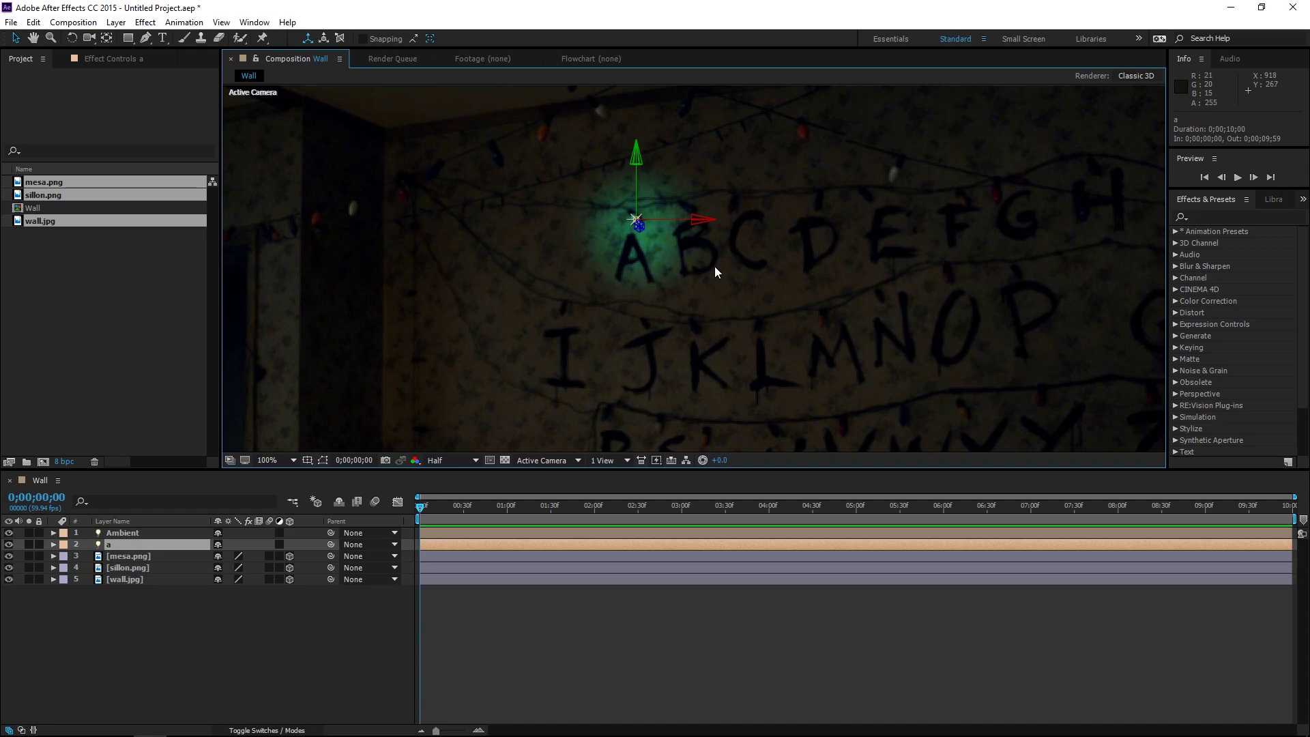
{"action": "key", "text": "ctrl+d"}
Rename the duplicated light to 'b' and move it right over the letter B.
{"action": "left_click", "coordinate": [136, 545]}
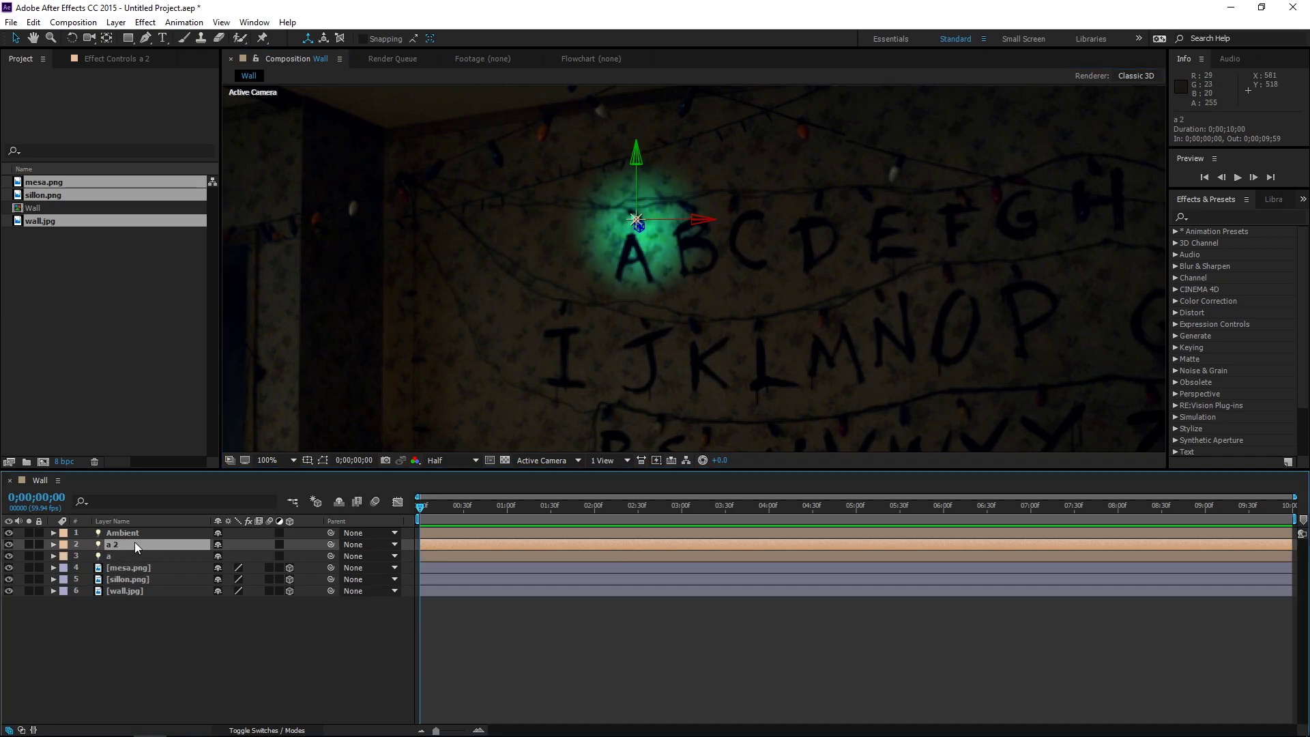
{"action": "key", "text": "Return"}
{"action": "type", "text": "b"}
{"action": "key", "text": "Return"}
{"action": "left_click_drag", "start_coordinate": [636, 219], "coordinate": [692, 214]}
Change light b's colour to blue in its Light Options.
{"action": "scroll", "coordinate": [692, 214], "scroll_direction": "up", "scroll_amount": 1}
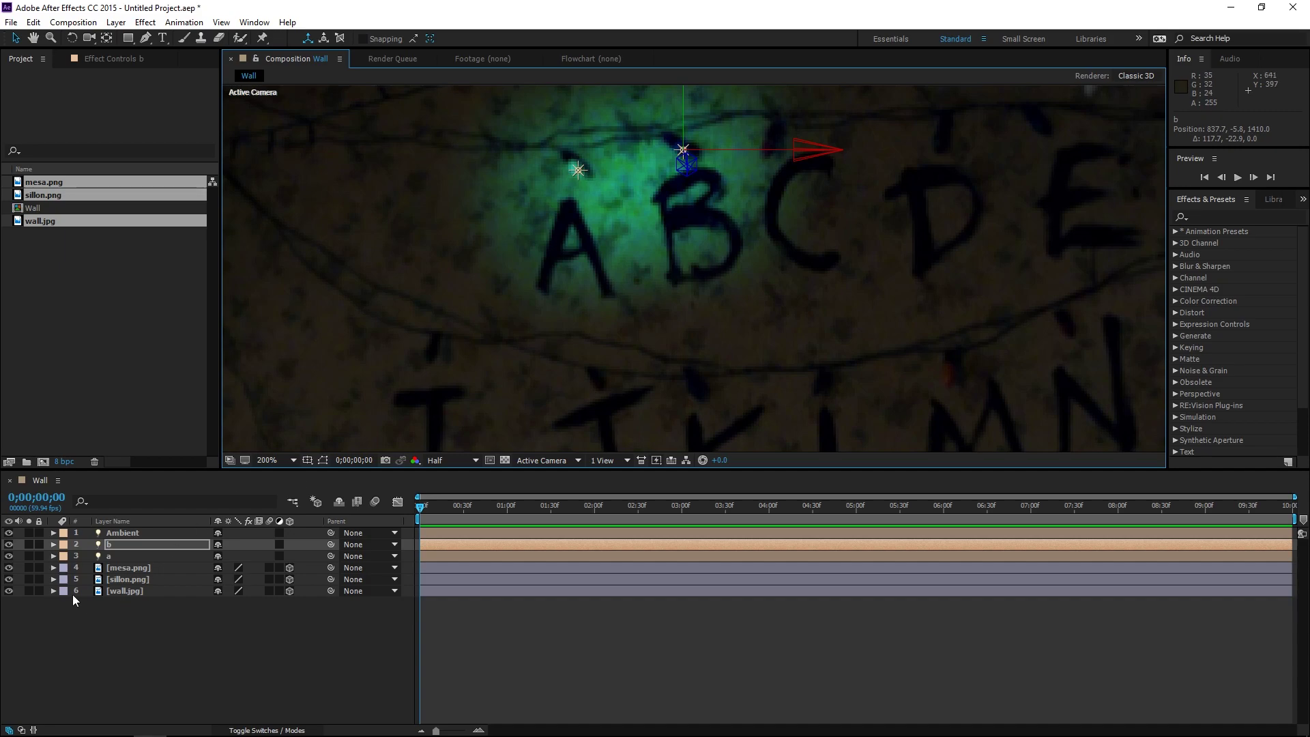
{"action": "left_click", "coordinate": [53, 544]}
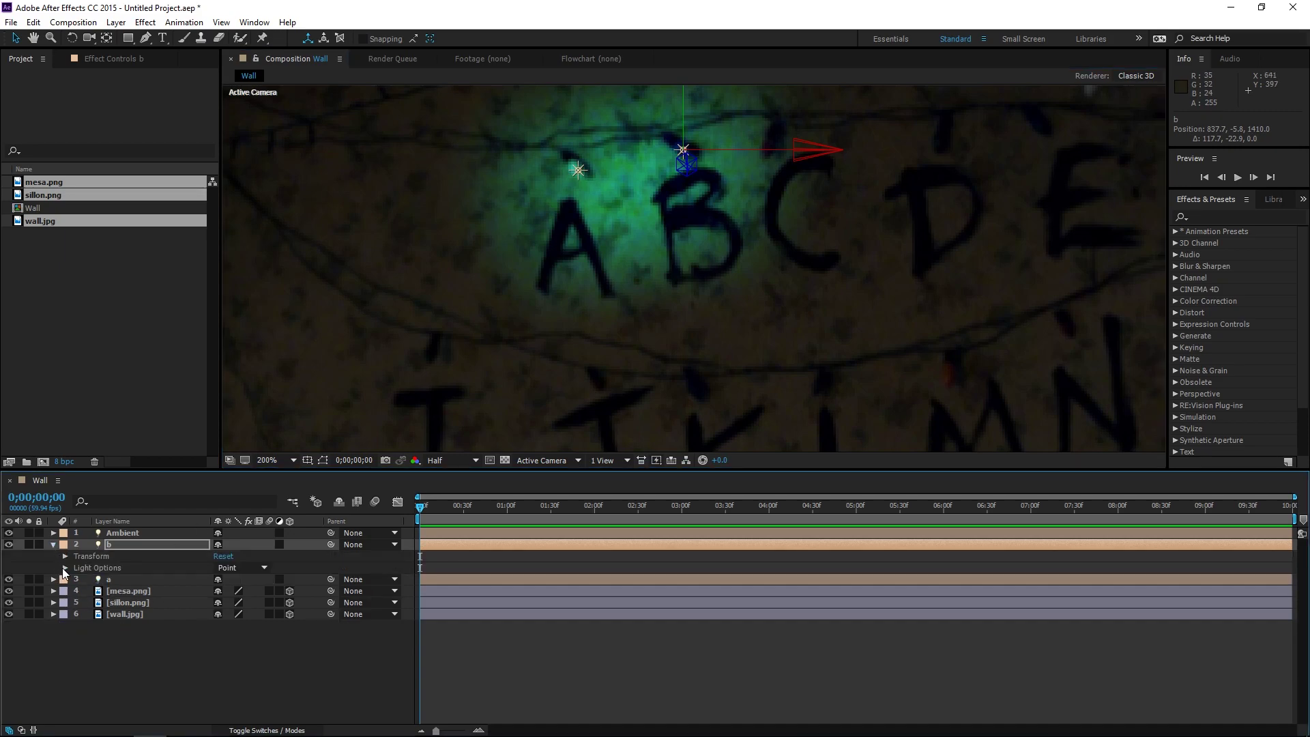
{"action": "left_click", "coordinate": [65, 568]}
{"action": "left_click", "coordinate": [221, 591]}
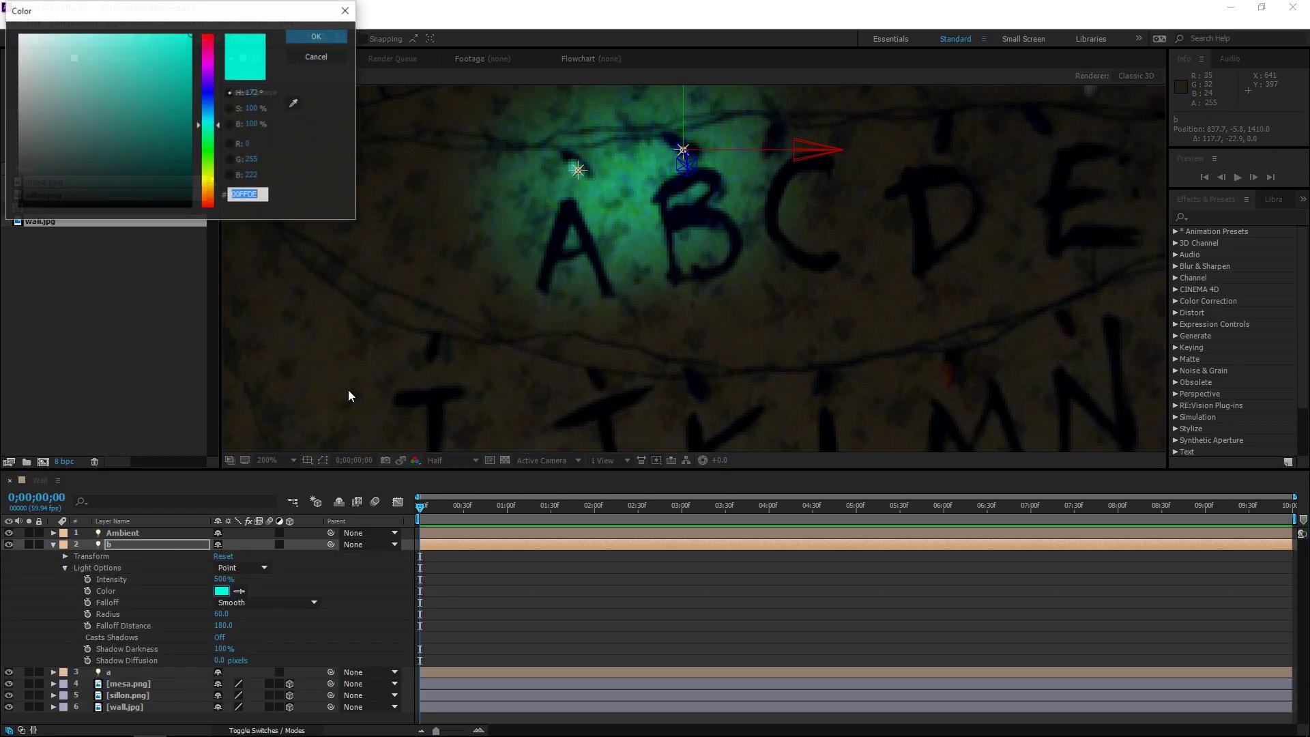
{"action": "left_click", "coordinate": [208, 92]}
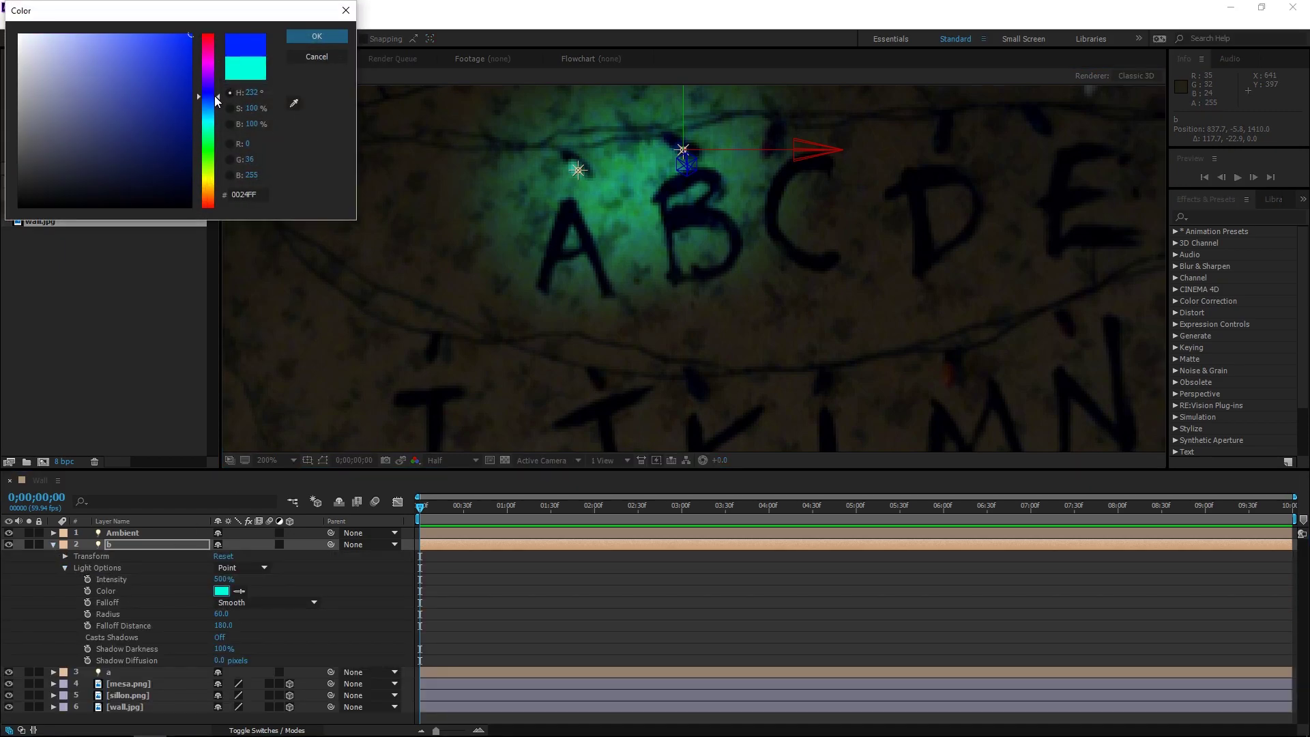
{"action": "left_click", "coordinate": [317, 35]}
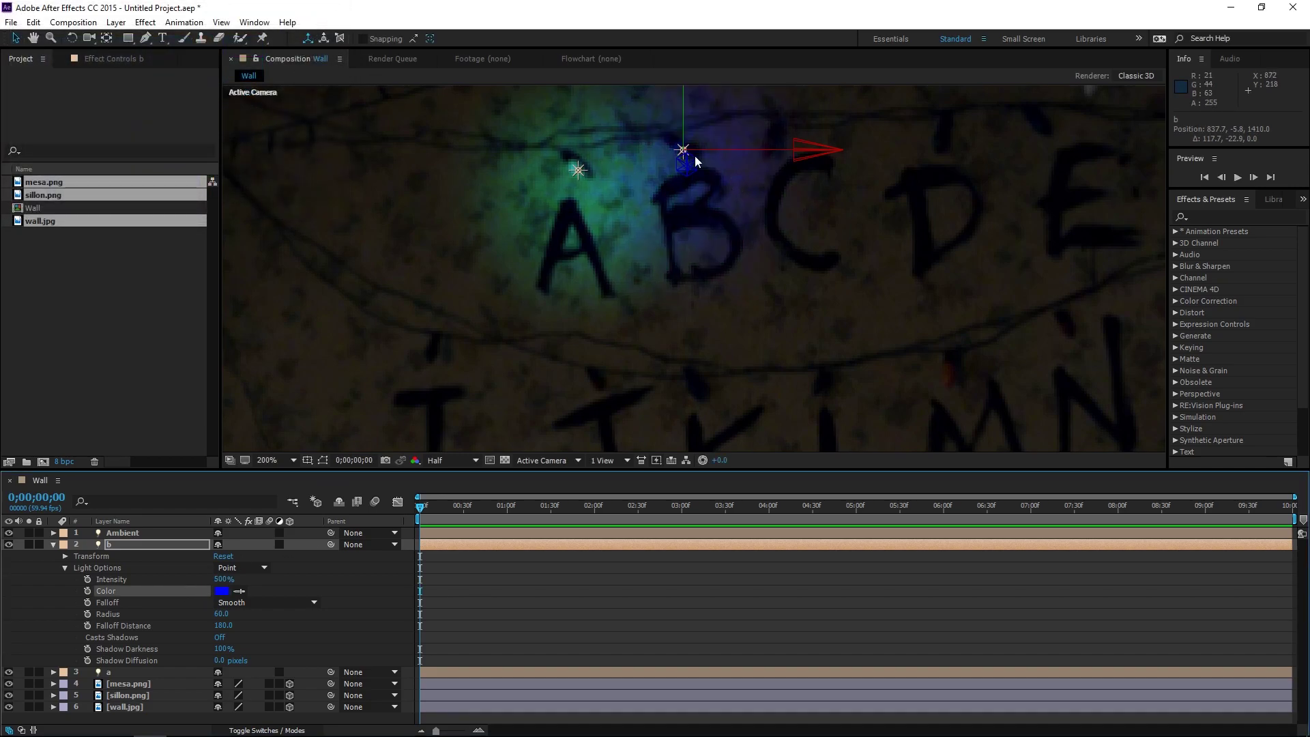
{"action": "left_click", "coordinate": [57, 544]}
{"action": "scroll", "coordinate": [609, 340], "scroll_direction": "down", "scroll_amount": 3}
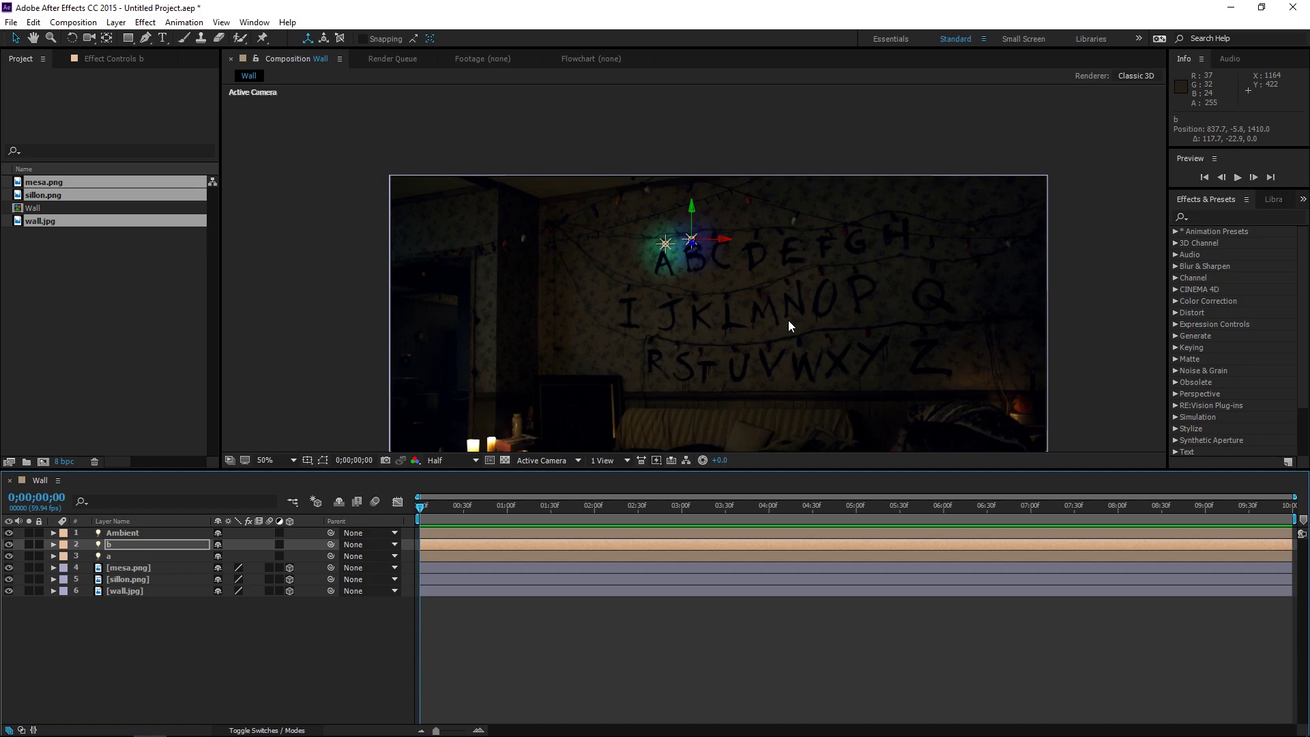
{"action": "scroll", "coordinate": [789, 325], "scroll_direction": "up", "scroll_amount": 4}
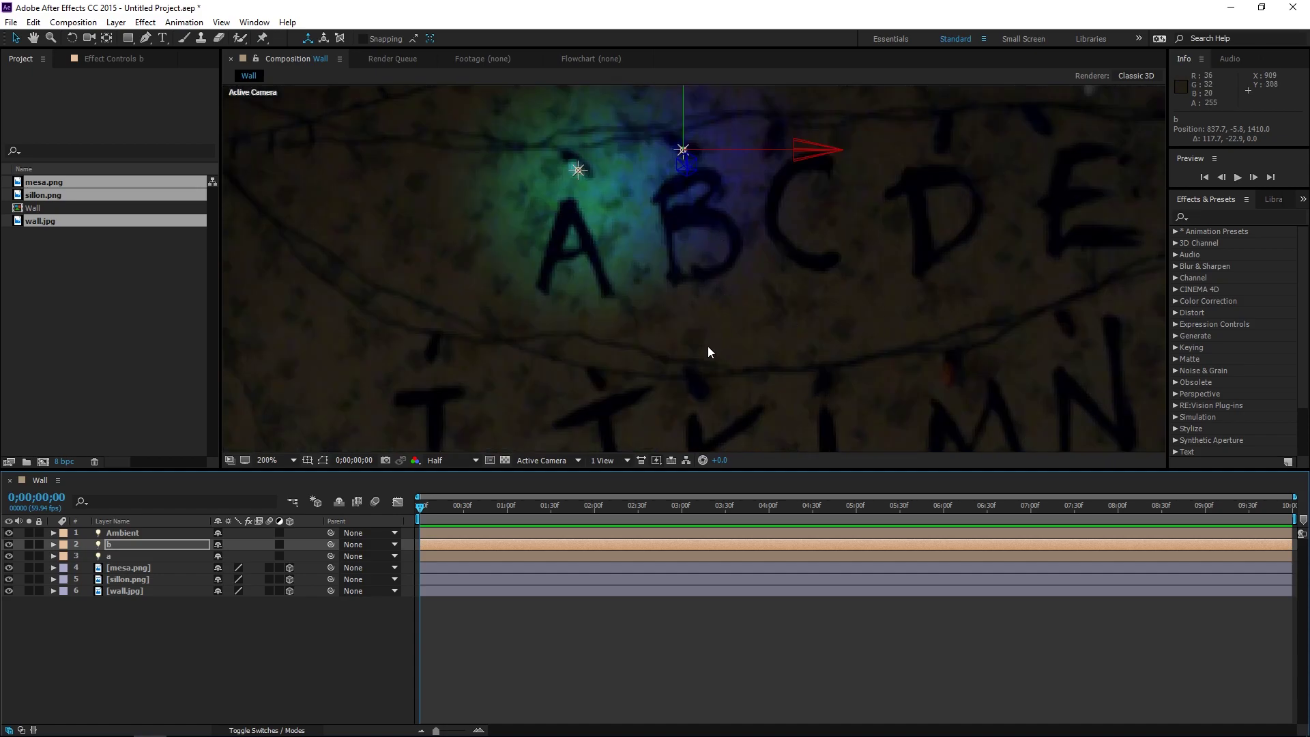
{"action": "scroll", "coordinate": [695, 263], "scroll_direction": "down", "scroll_amount": 2}
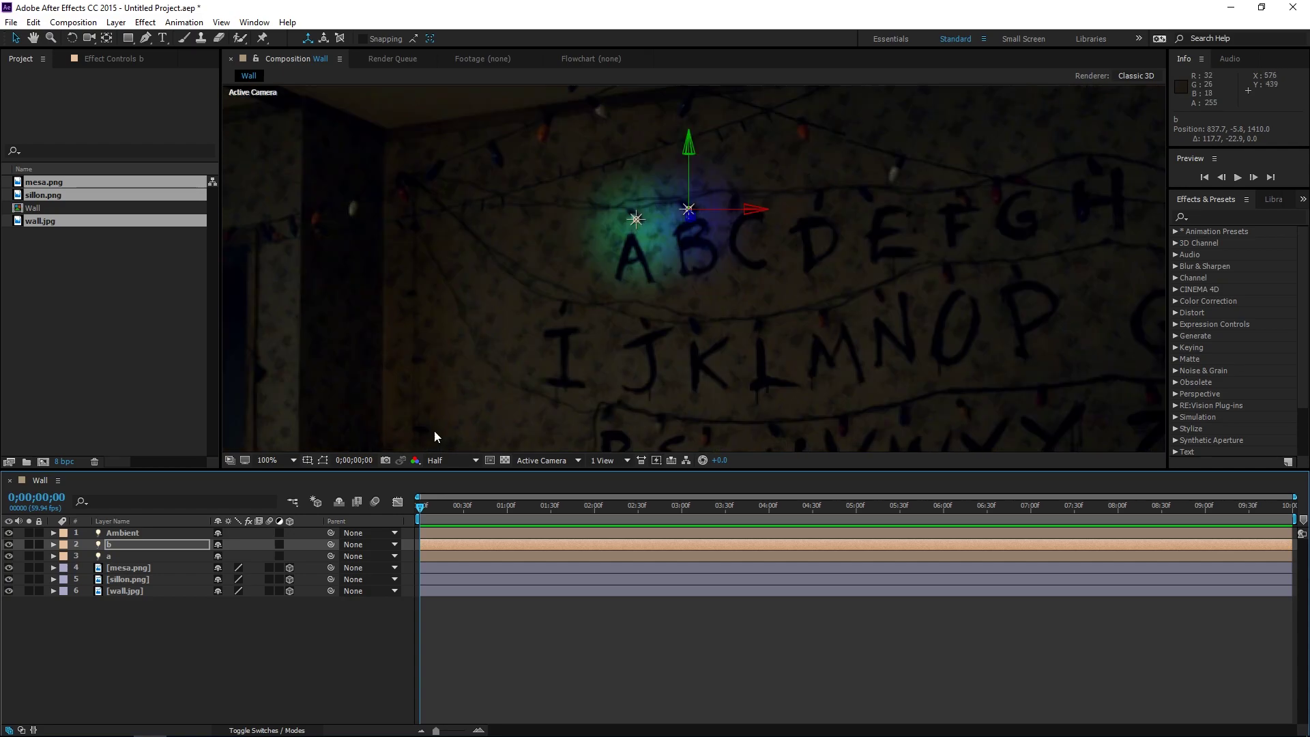
{"action": "left_click", "coordinate": [211, 660]}
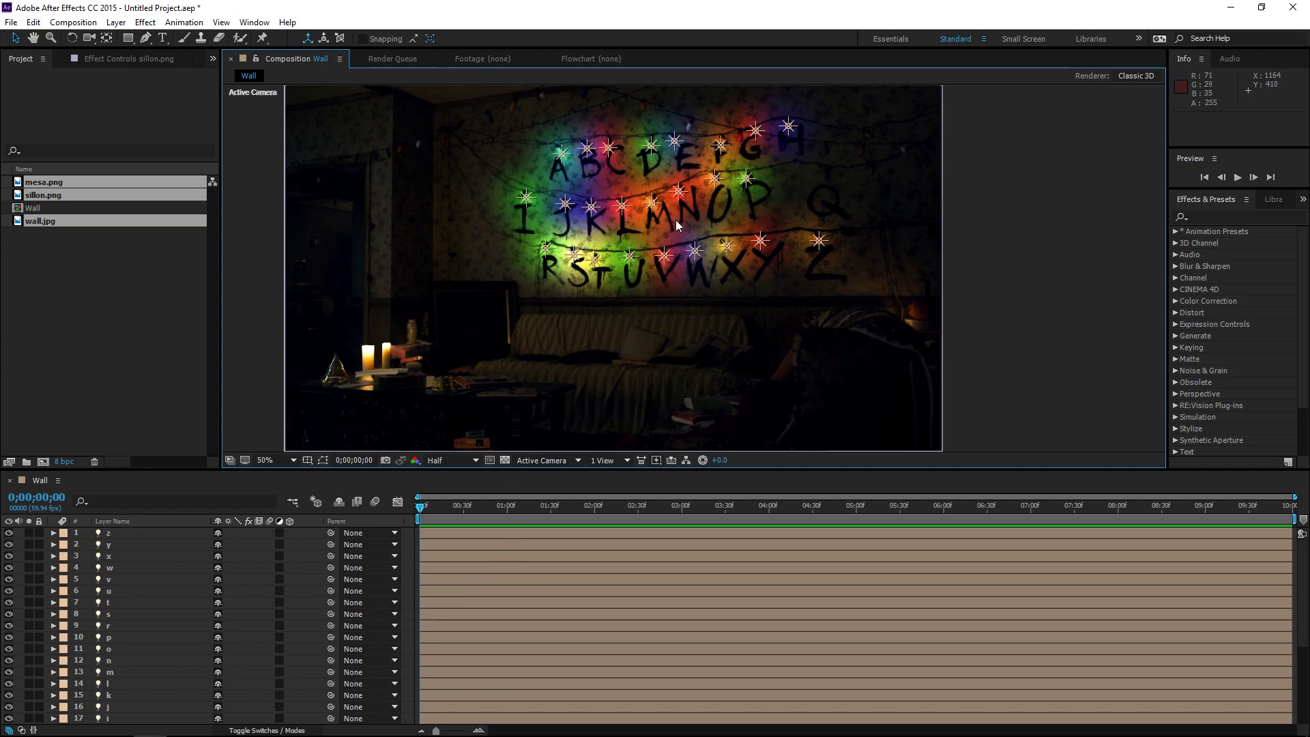
Select letter lights z through a and set their Intensity to 0%.
{"action": "scroll", "coordinate": [309, 603], "scroll_direction": "down", "scroll_amount": 1}
{"action": "scroll", "coordinate": [308, 603], "scroll_direction": "down", "scroll_amount": 3}
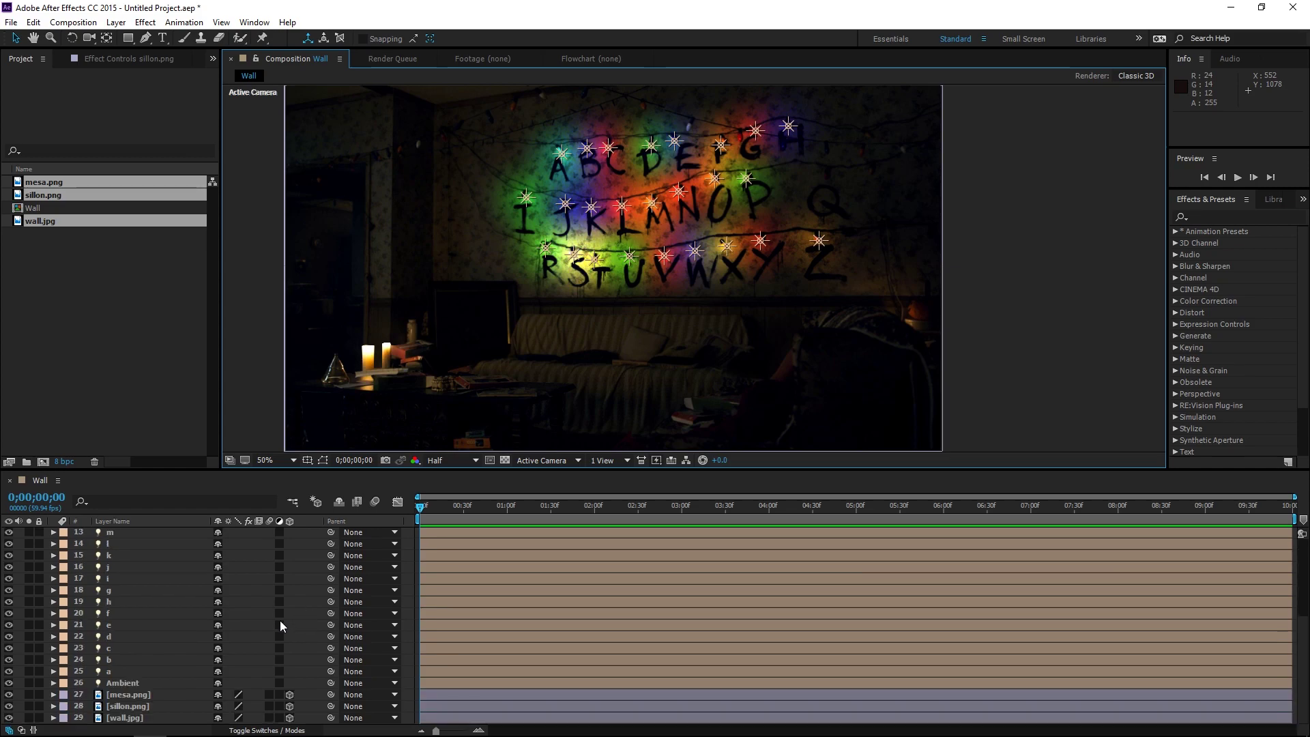
{"action": "left_click", "coordinate": [137, 670]}
{"action": "scroll", "coordinate": [135, 627], "scroll_direction": "up", "scroll_amount": 4}
{"action": "left_click", "coordinate": [125, 536], "text": "shift"}
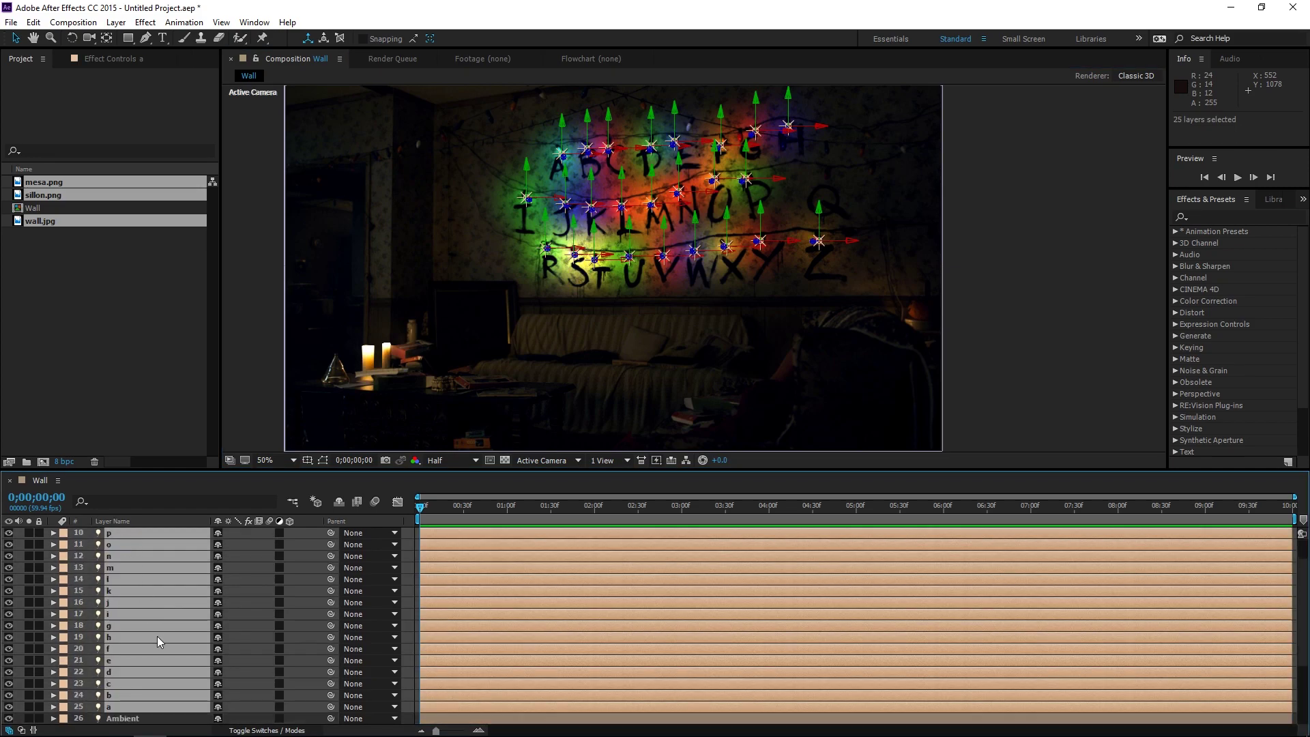
{"action": "scroll", "coordinate": [157, 636], "scroll_direction": "down", "scroll_amount": 4}
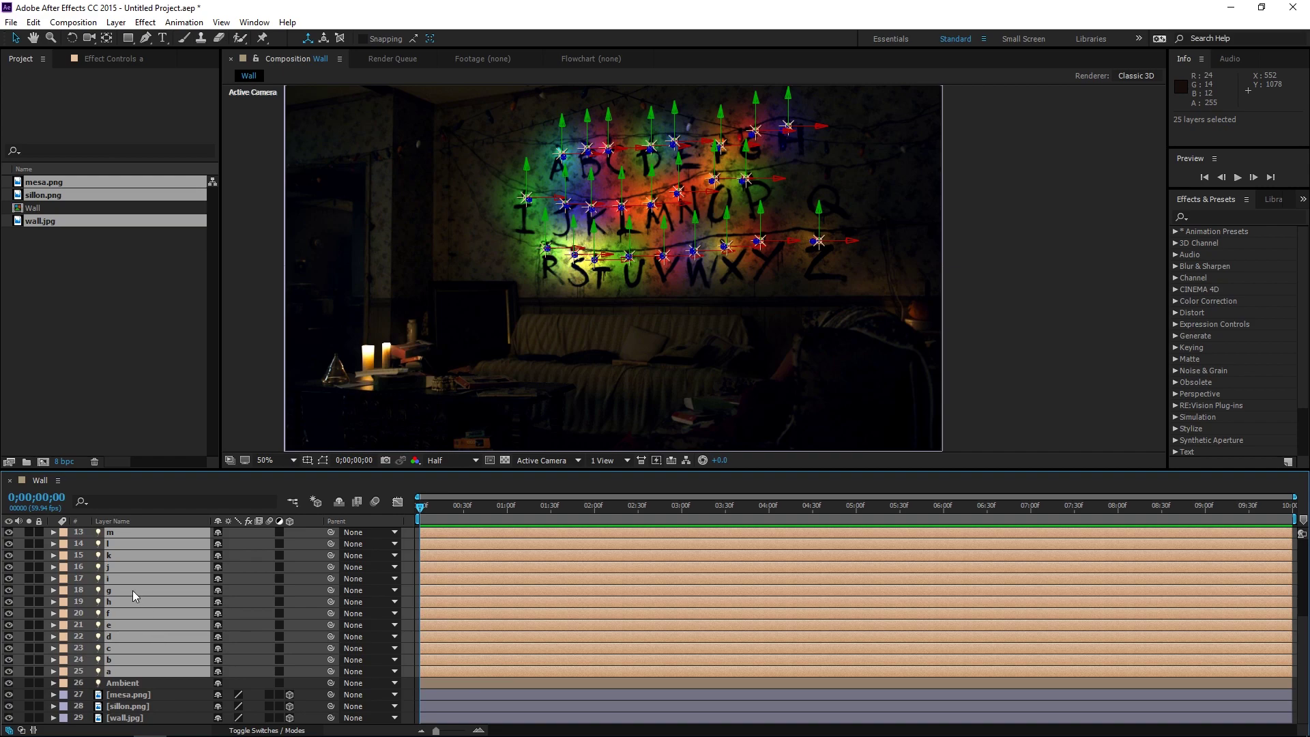
{"action": "key", "text": "t"}
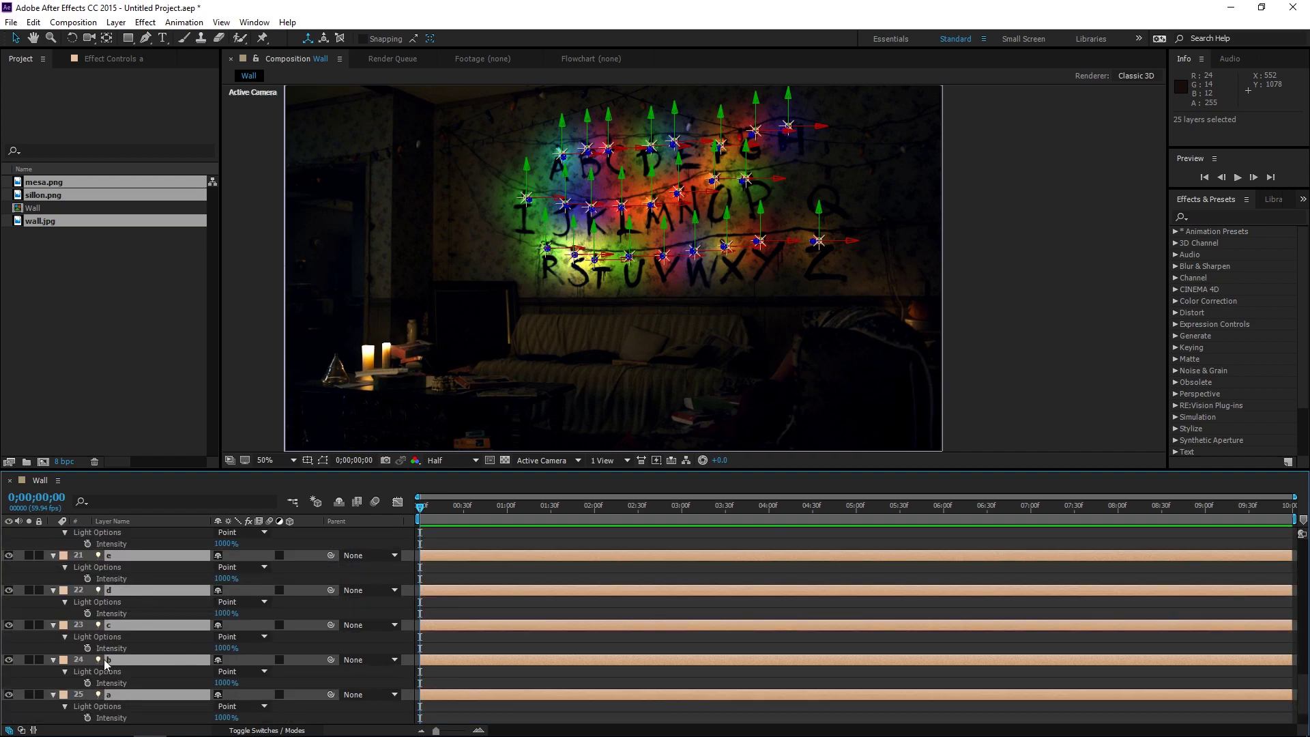
{"action": "left_click", "coordinate": [225, 647]}
{"action": "type", "text": "0"}
{"action": "key", "text": "Return"}
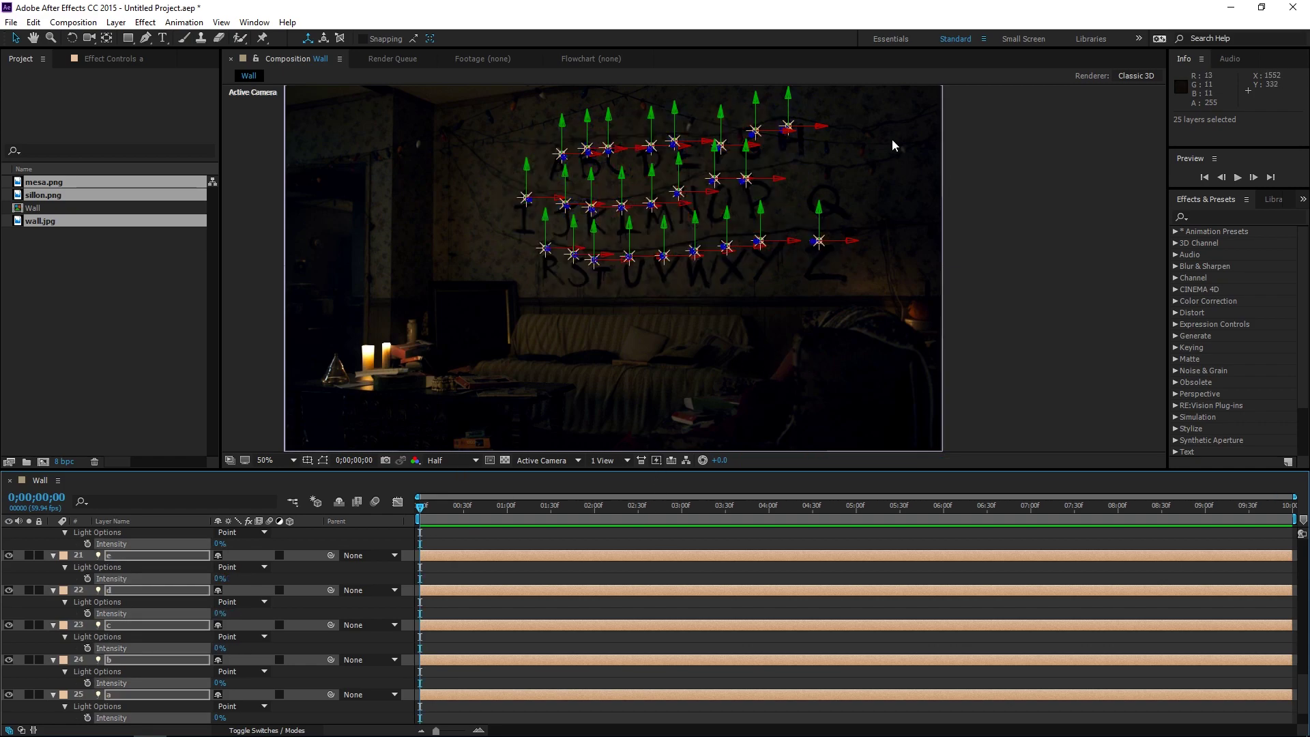
{"action": "left_click", "coordinate": [1014, 247]}
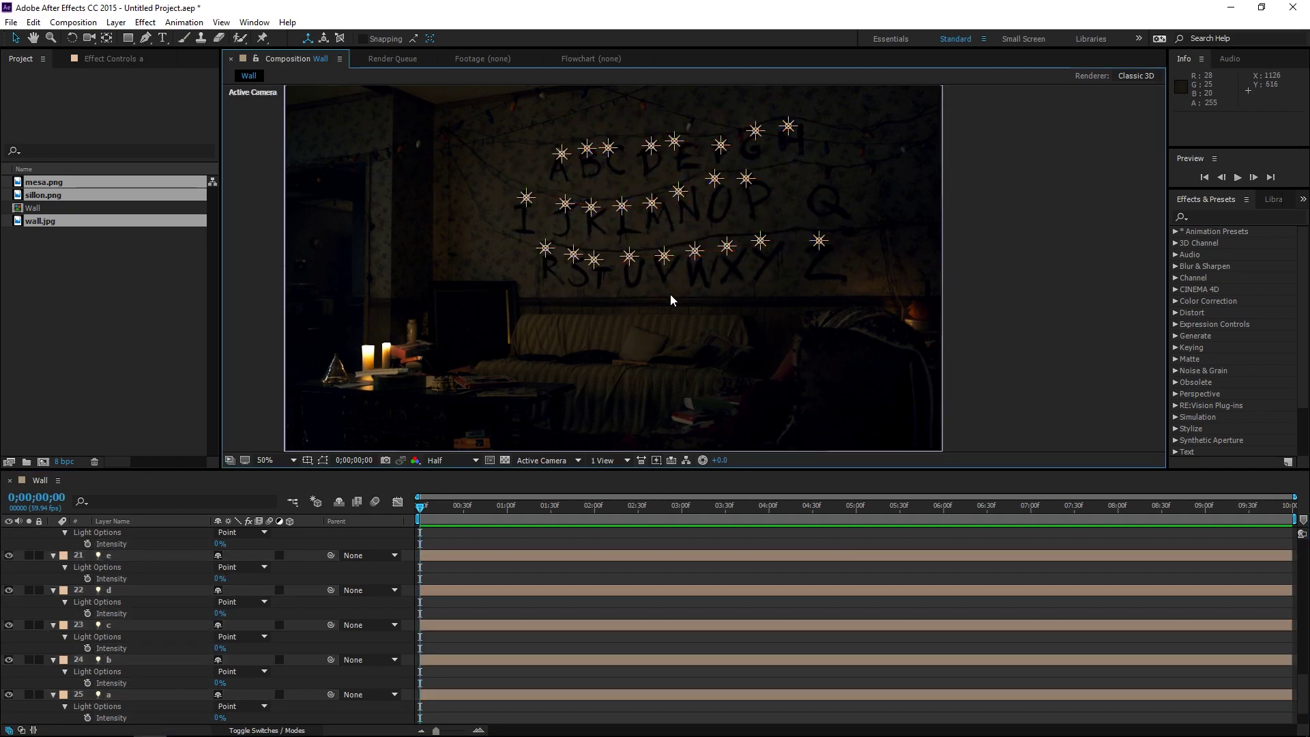
Keyframe light m's Intensity at 0%, then 1000% at frame 10.
{"action": "left_click", "coordinate": [653, 209]}
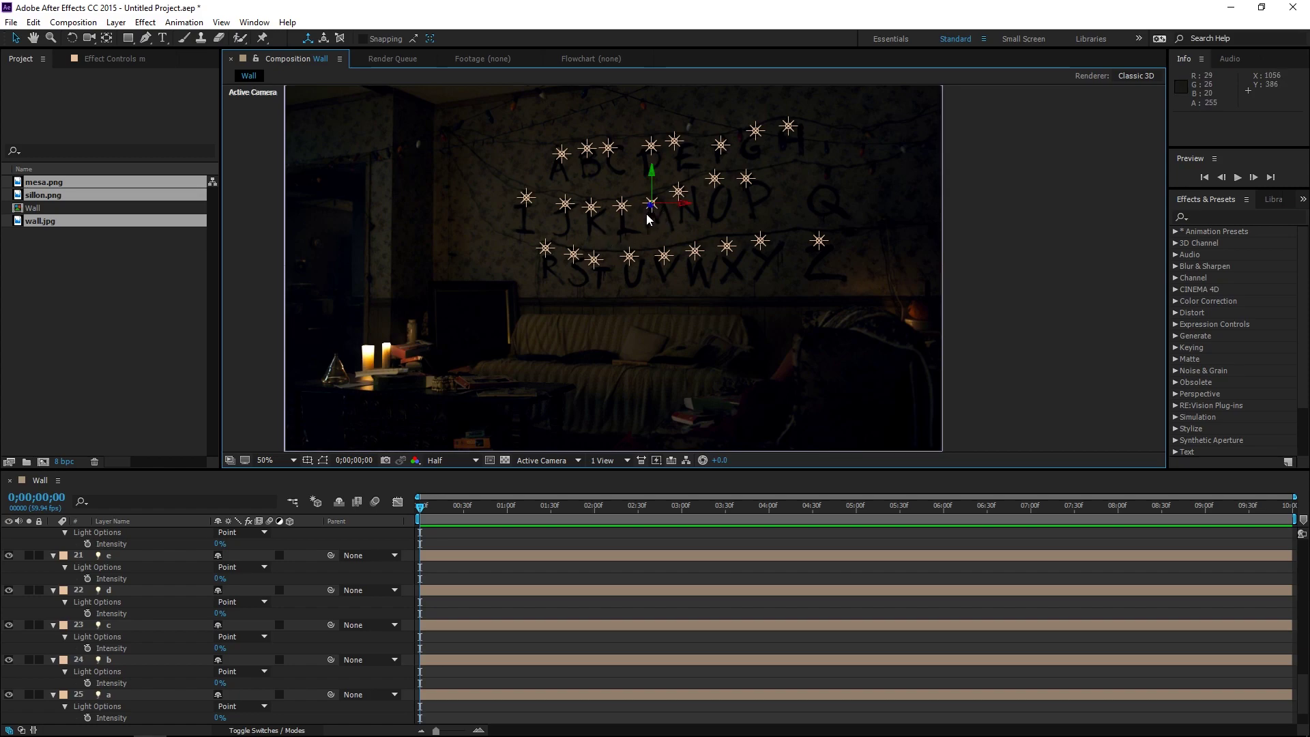
{"action": "scroll", "coordinate": [405, 588], "scroll_direction": "up", "scroll_amount": 3}
{"action": "scroll", "coordinate": [406, 588], "scroll_direction": "up", "scroll_amount": 3}
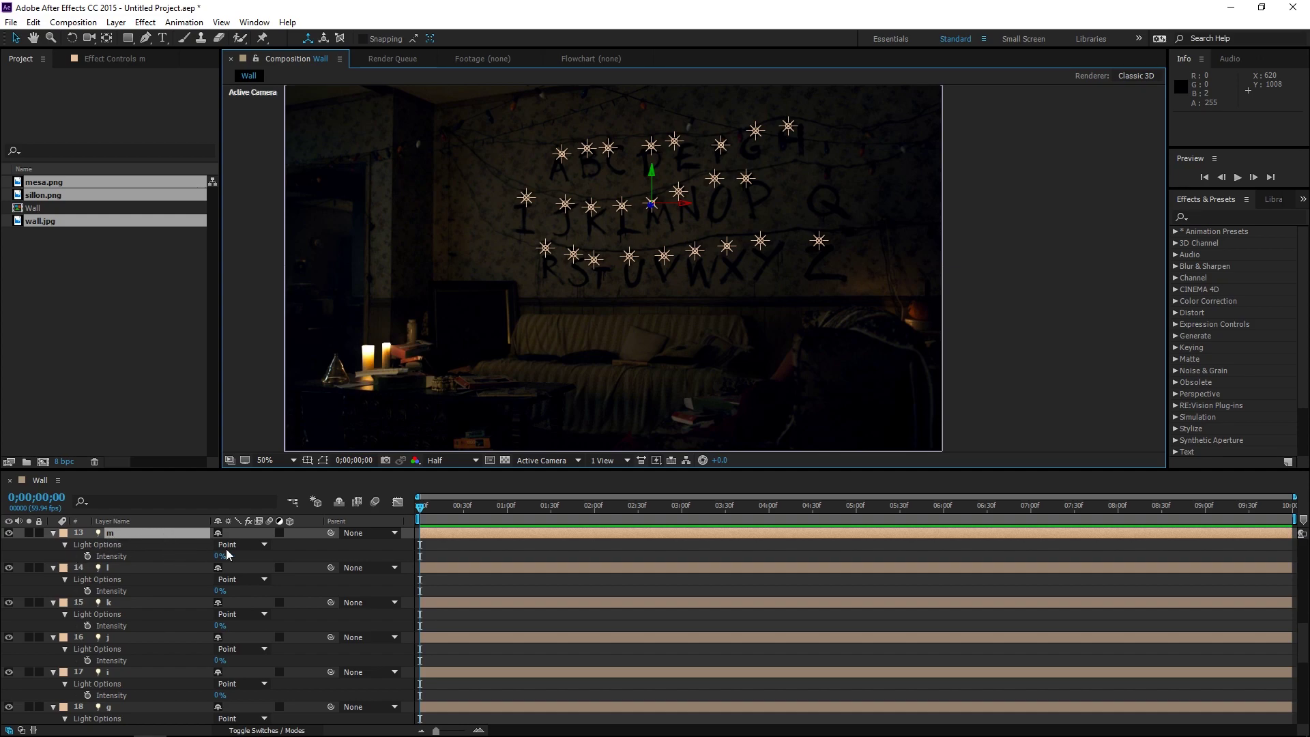
{"action": "left_click", "coordinate": [88, 555]}
{"action": "left_click_drag", "start_coordinate": [422, 513], "coordinate": [438, 518]}
{"action": "left_click", "coordinate": [218, 556]}
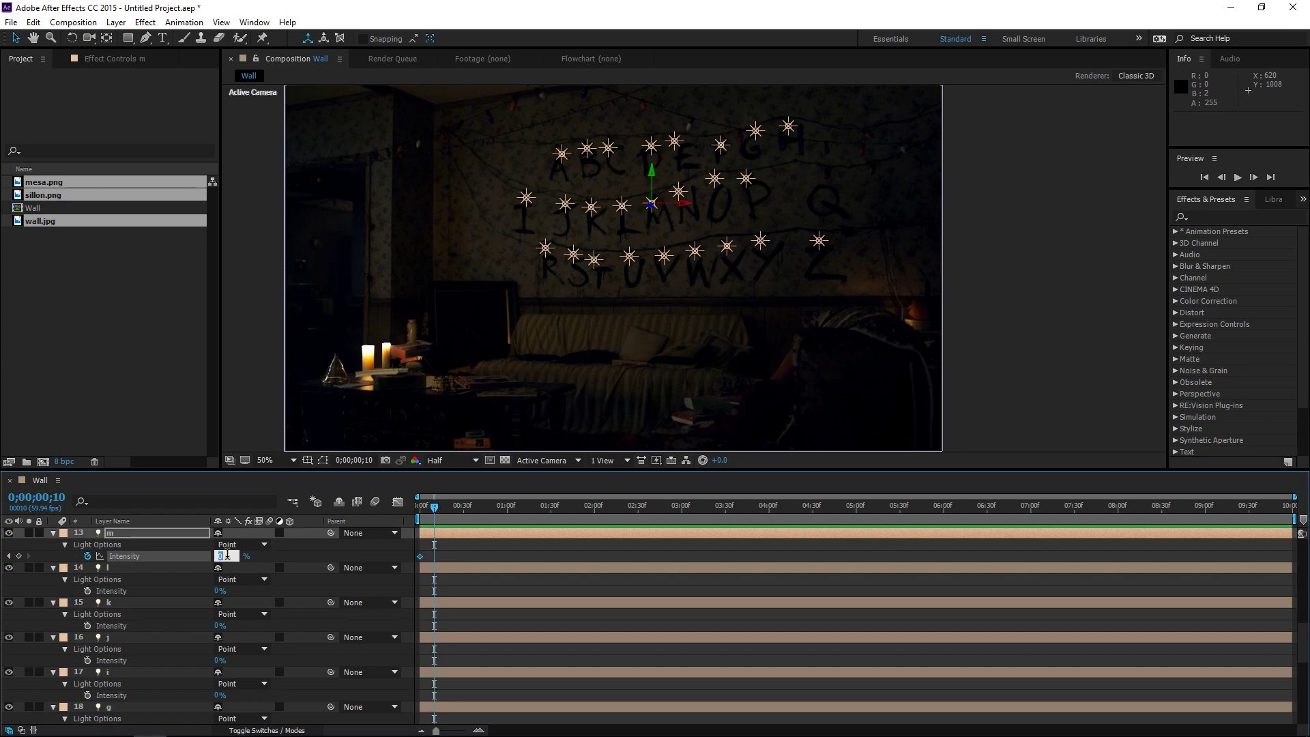
{"action": "type", "text": "100"}
{"action": "key", "text": "Return"}
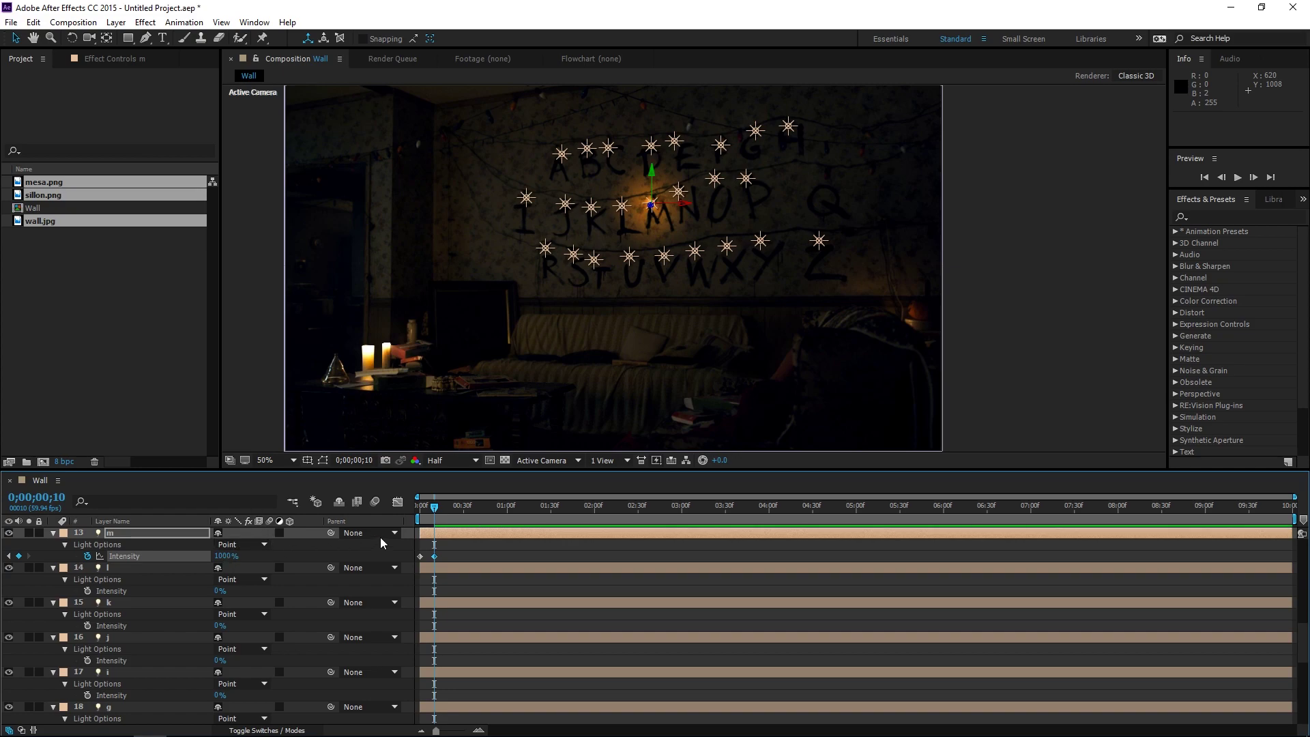
Add a 0% Intensity keyframe at frame 20 and copy all three keyframes.
{"action": "left_click_drag", "start_coordinate": [435, 509], "coordinate": [449, 512]}
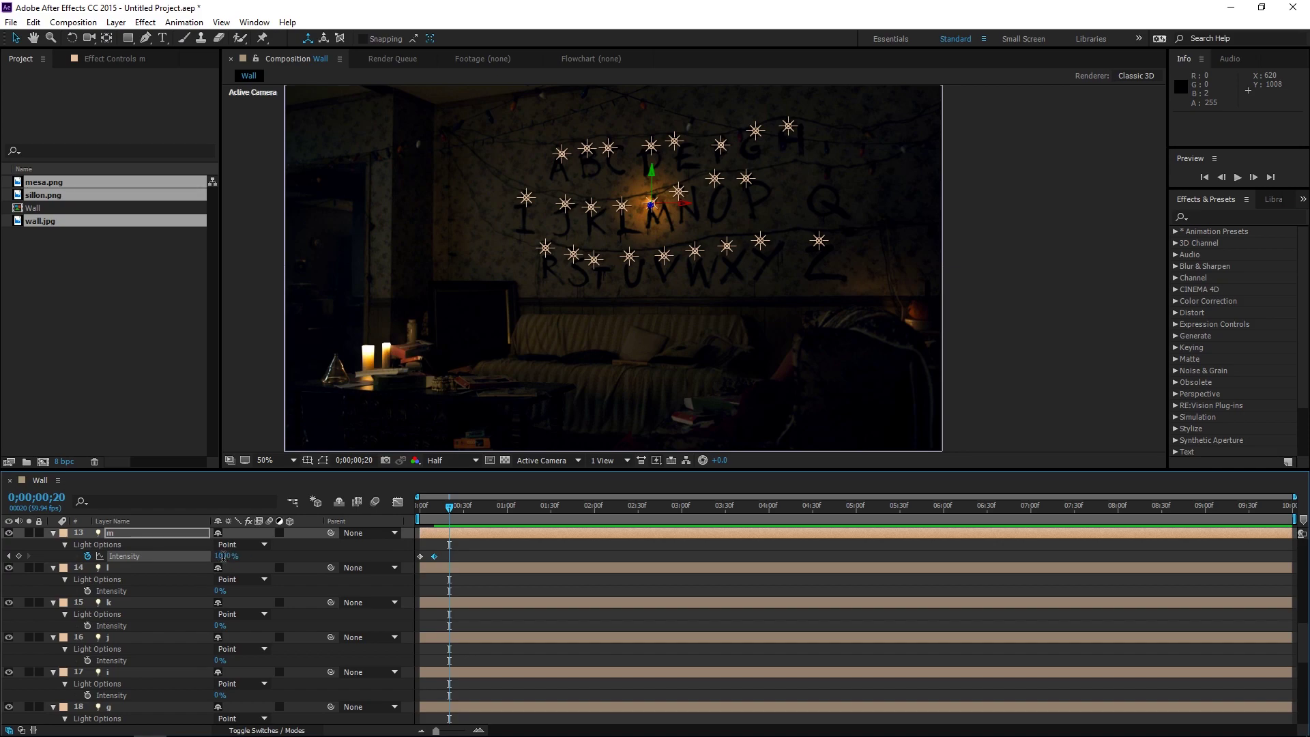
{"action": "left_click", "coordinate": [224, 556]}
{"action": "type", "text": "0"}
{"action": "key", "text": "Return"}
{"action": "left_click_drag", "start_coordinate": [490, 555], "coordinate": [412, 557]}
{"action": "key", "text": "ctrl+c"}
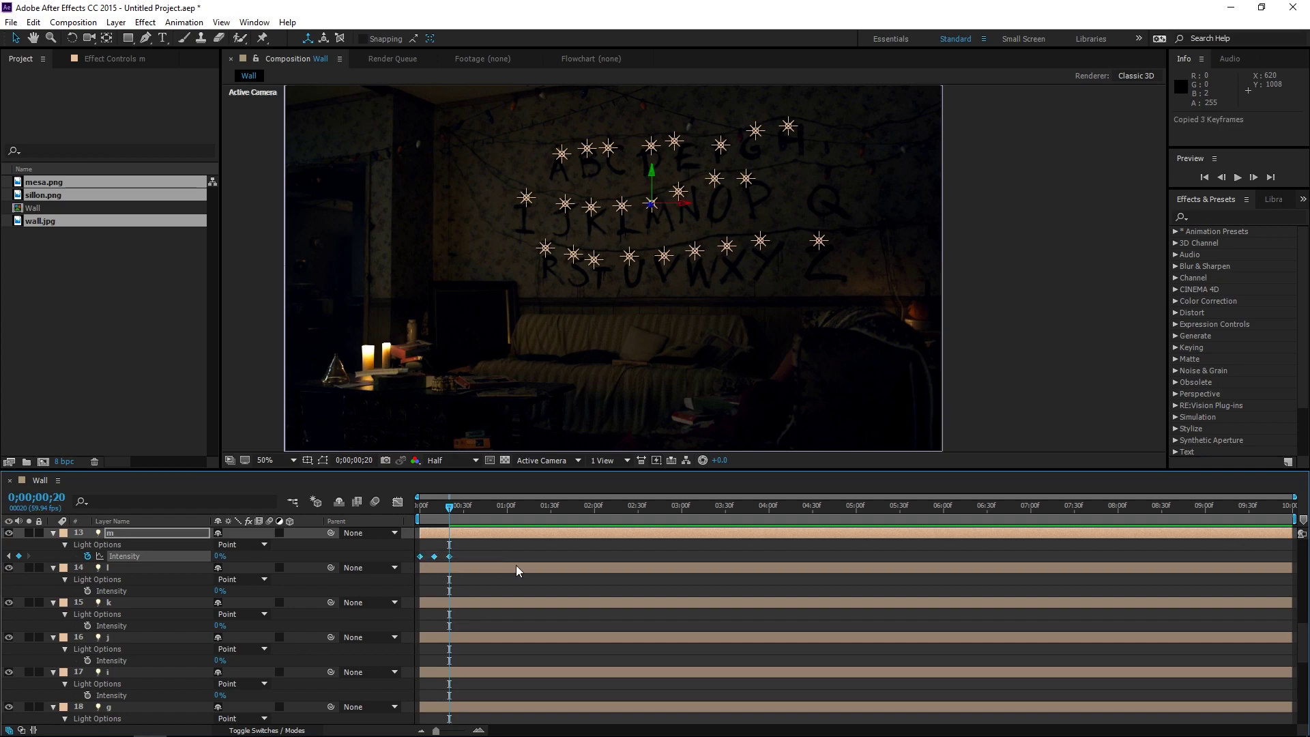
{"action": "left_click", "coordinate": [562, 153]}
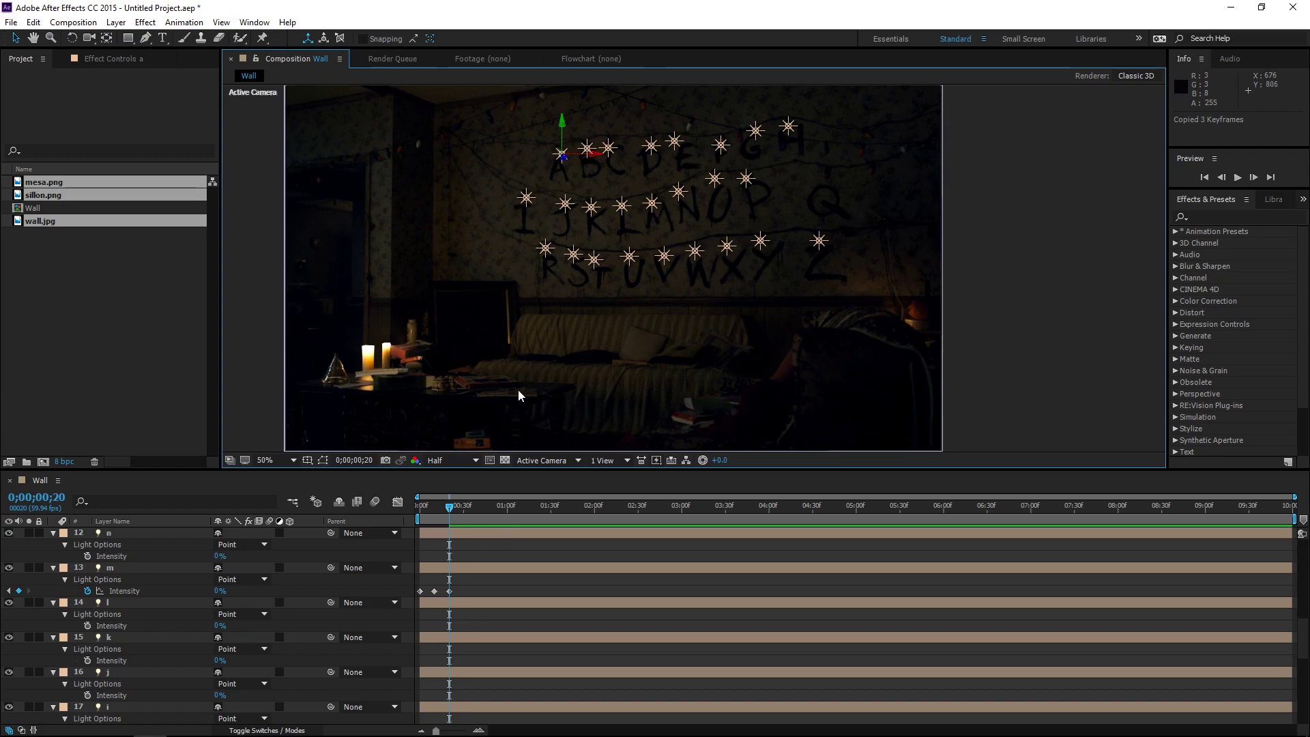
Paste the flicker keyframes onto lights a and s at successively later times.
{"action": "scroll", "coordinate": [495, 550], "scroll_direction": "down", "scroll_amount": 5}
{"action": "left_click", "coordinate": [489, 695]}
{"action": "key", "text": "Page_Down"}
{"action": "key", "text": "Page_Down"}
{"action": "key", "text": "Page_Down"}
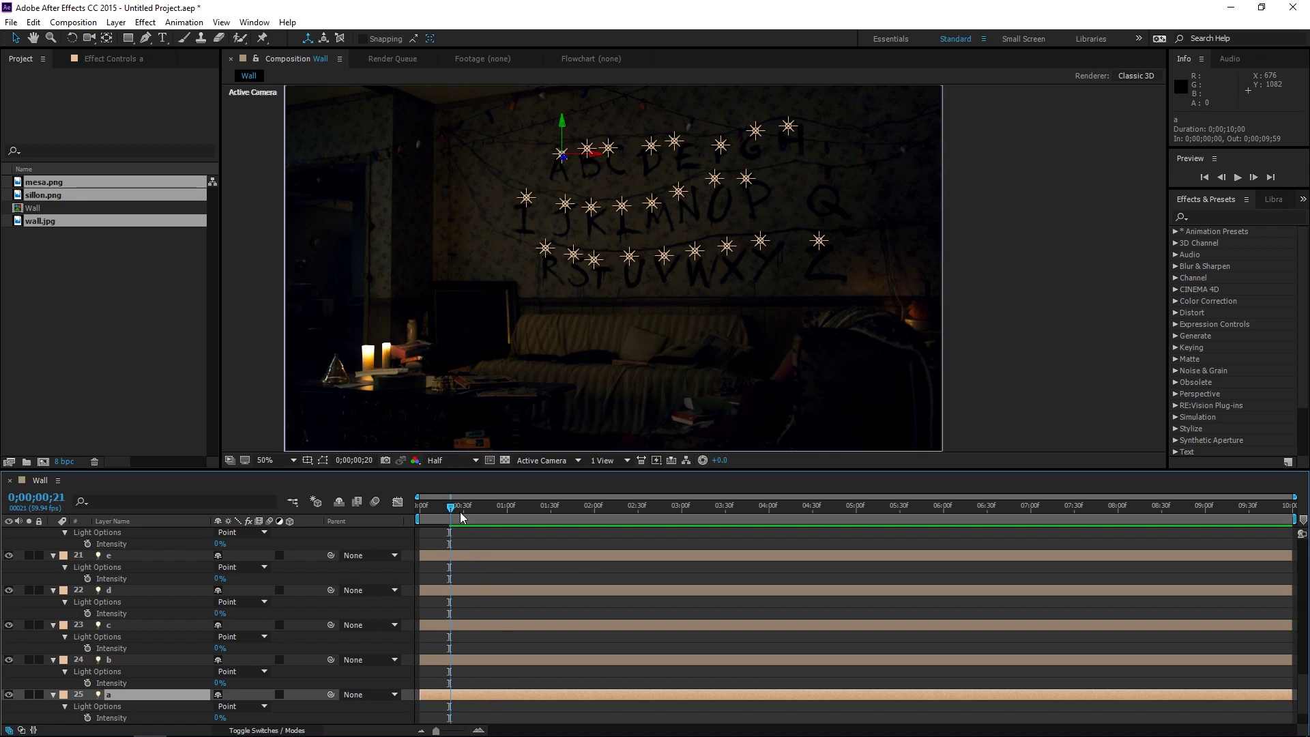
{"action": "key", "text": "Page_Down"}
{"action": "key", "text": "Page_Down"}
{"action": "key", "text": "Page_Down"}
{"action": "key", "text": "Page_Down"}
{"action": "key", "text": "Page_Down"}
{"action": "key", "text": "Page_Down"}
{"action": "key", "text": "ctrl+v"}
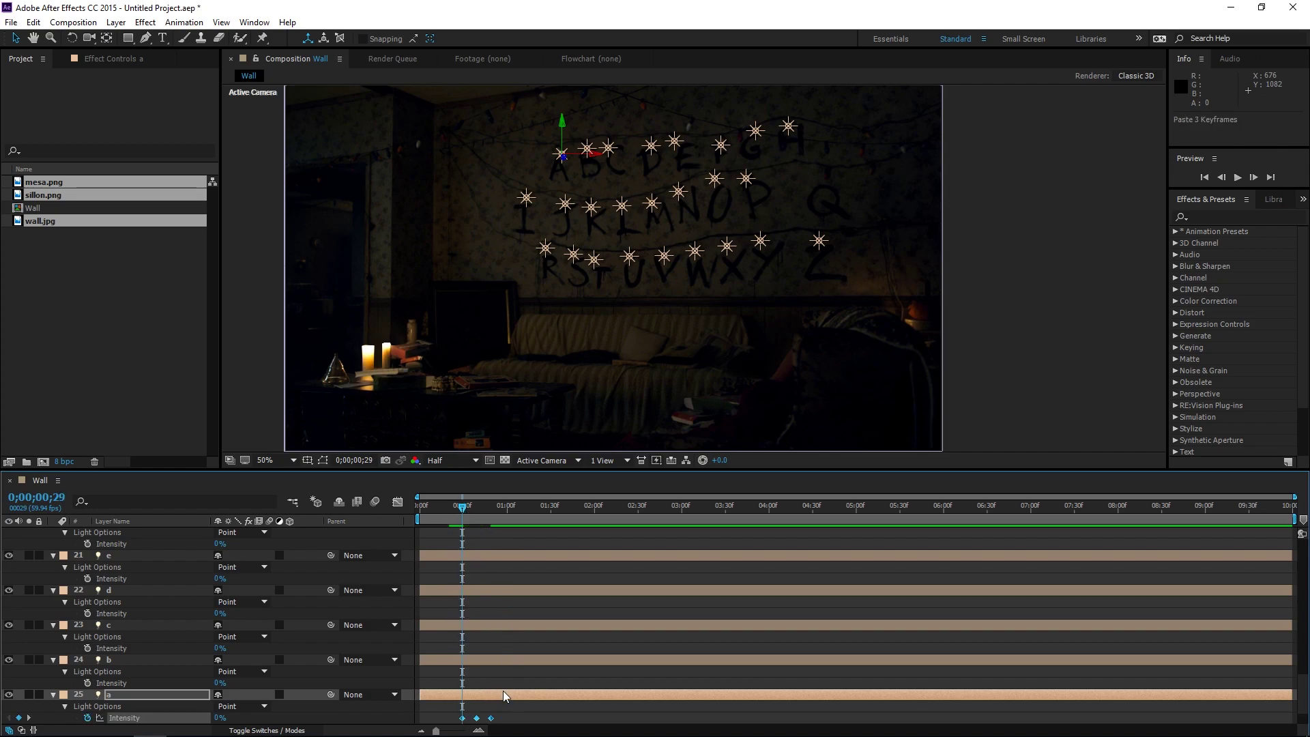
{"action": "left_click", "coordinate": [577, 256]}
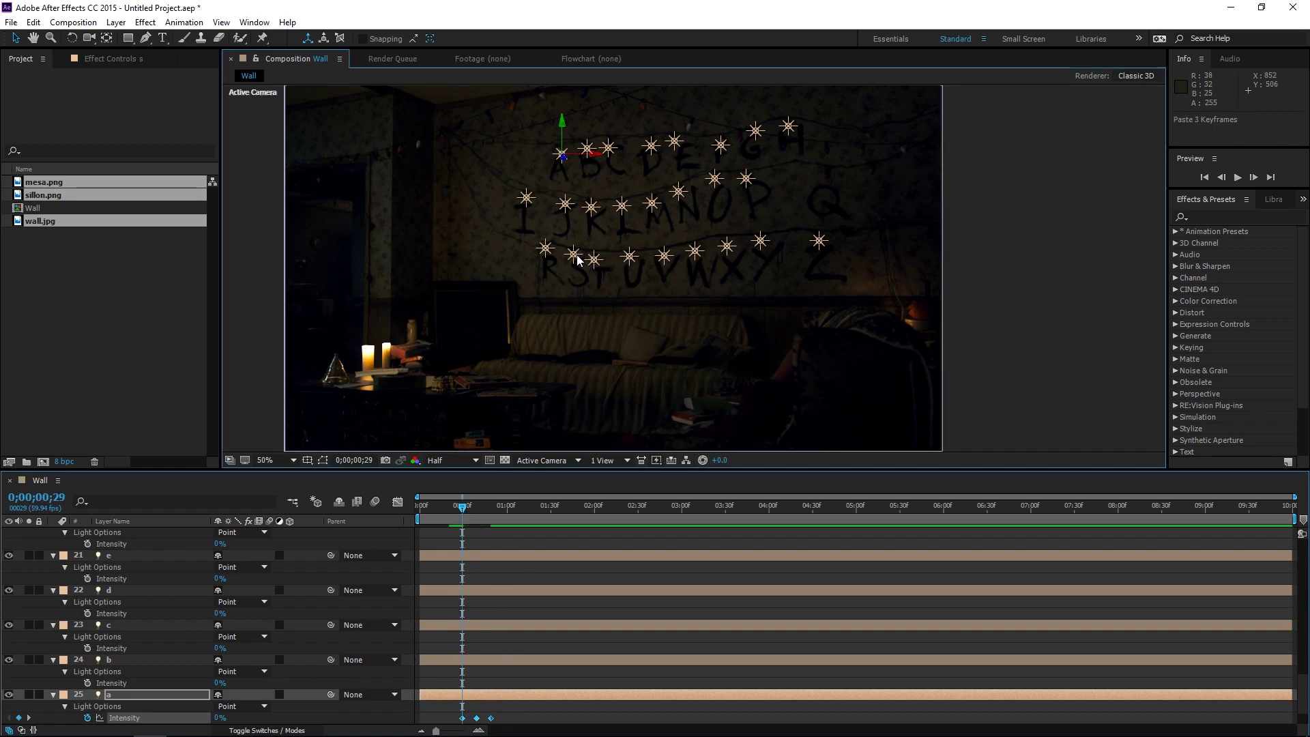
{"action": "scroll", "coordinate": [242, 642], "scroll_direction": "up", "scroll_amount": 5}
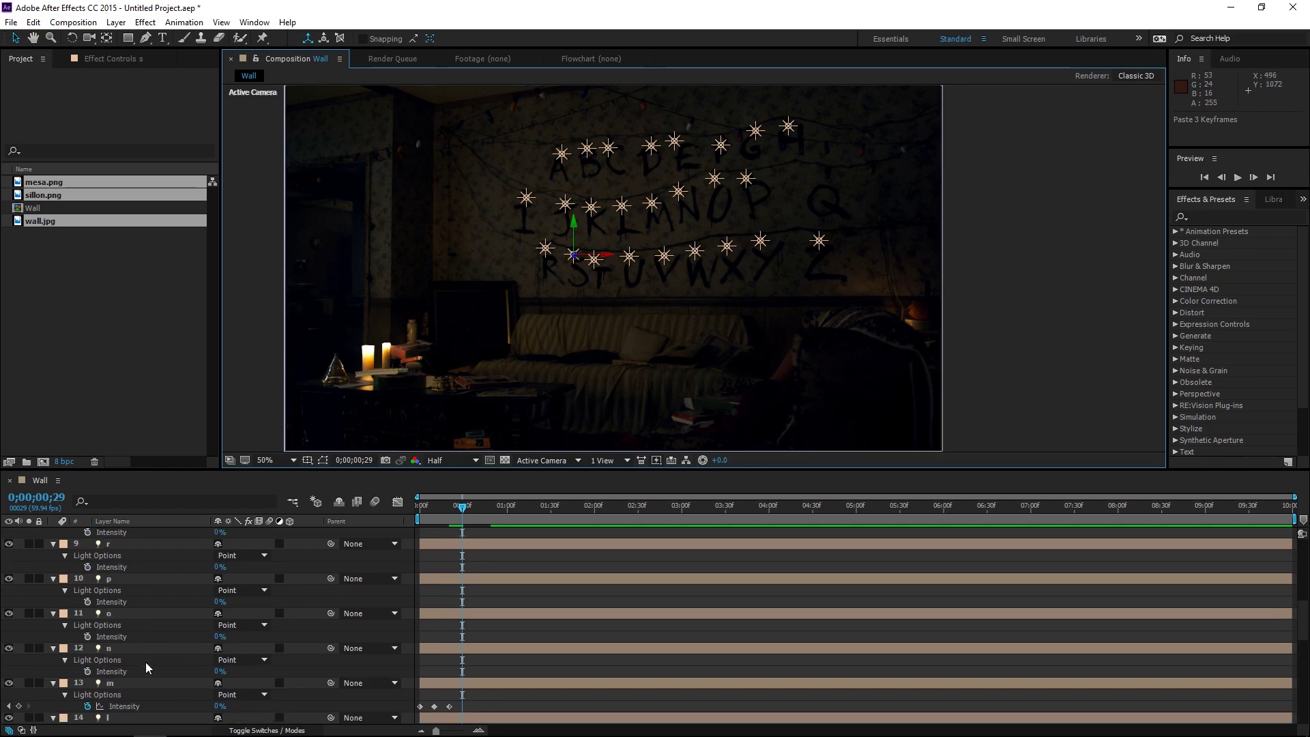
{"action": "scroll", "coordinate": [146, 659], "scroll_direction": "up", "scroll_amount": 2}
{"action": "left_click_drag", "start_coordinate": [464, 511], "coordinate": [563, 508]}
{"action": "key", "text": "ctrl+v"}
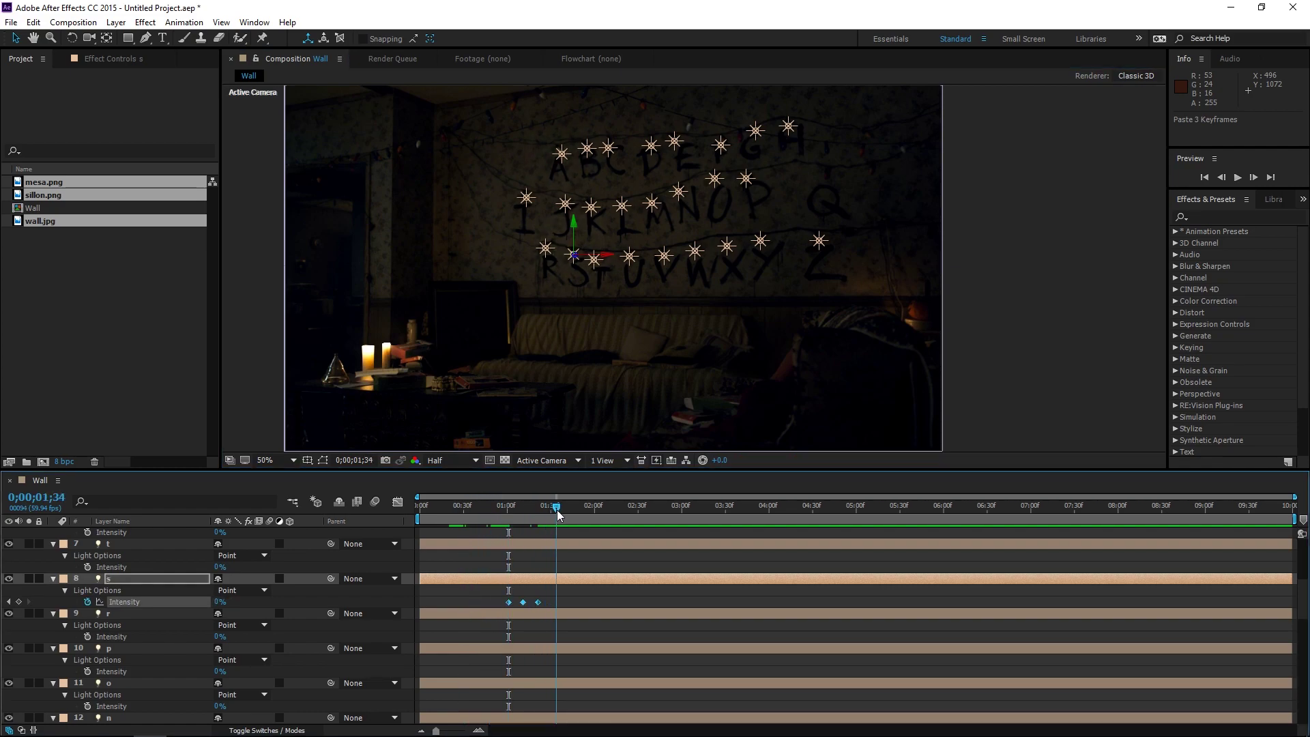
Paste the flicker onto light t at 0;00;02;25 and light e at 0;00;03;02.
{"action": "left_click_drag", "start_coordinate": [558, 508], "coordinate": [578, 520]}
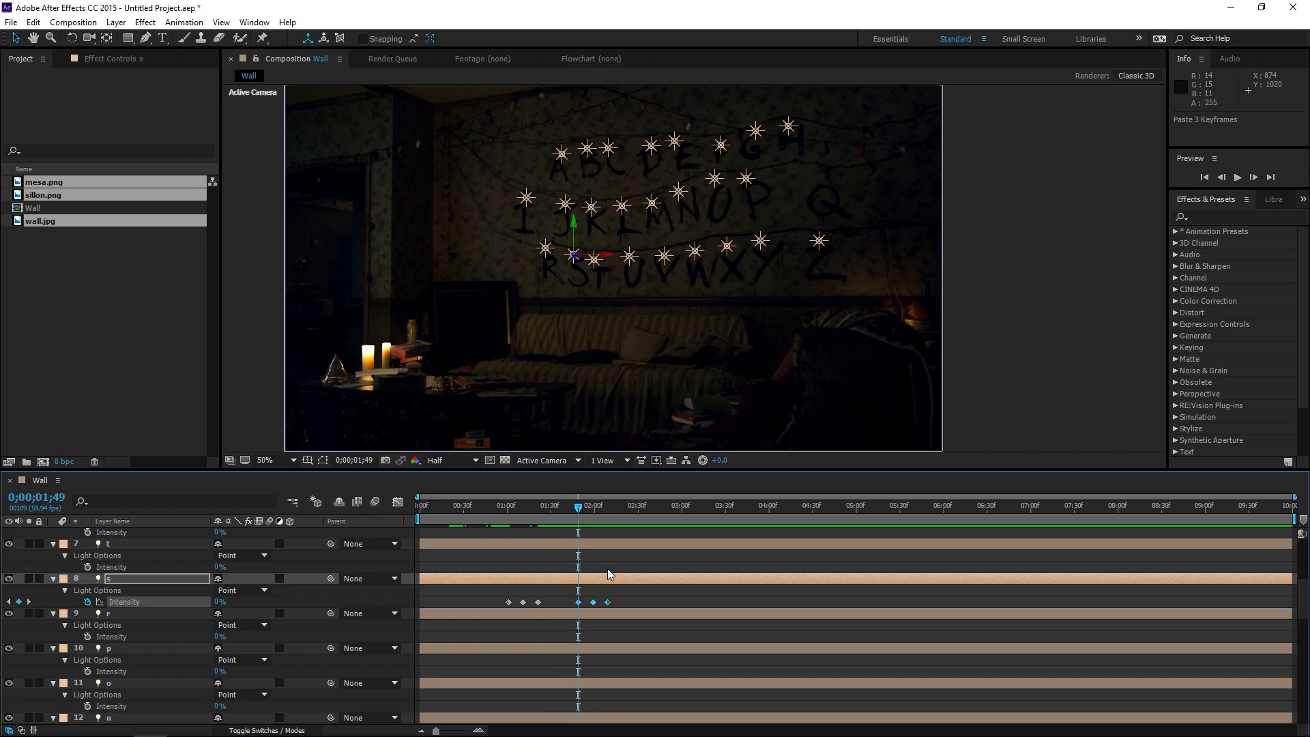
{"action": "left_click", "coordinate": [120, 543]}
{"action": "left_click_drag", "start_coordinate": [578, 517], "coordinate": [631, 517]}
{"action": "key", "text": "ctrl+v"}
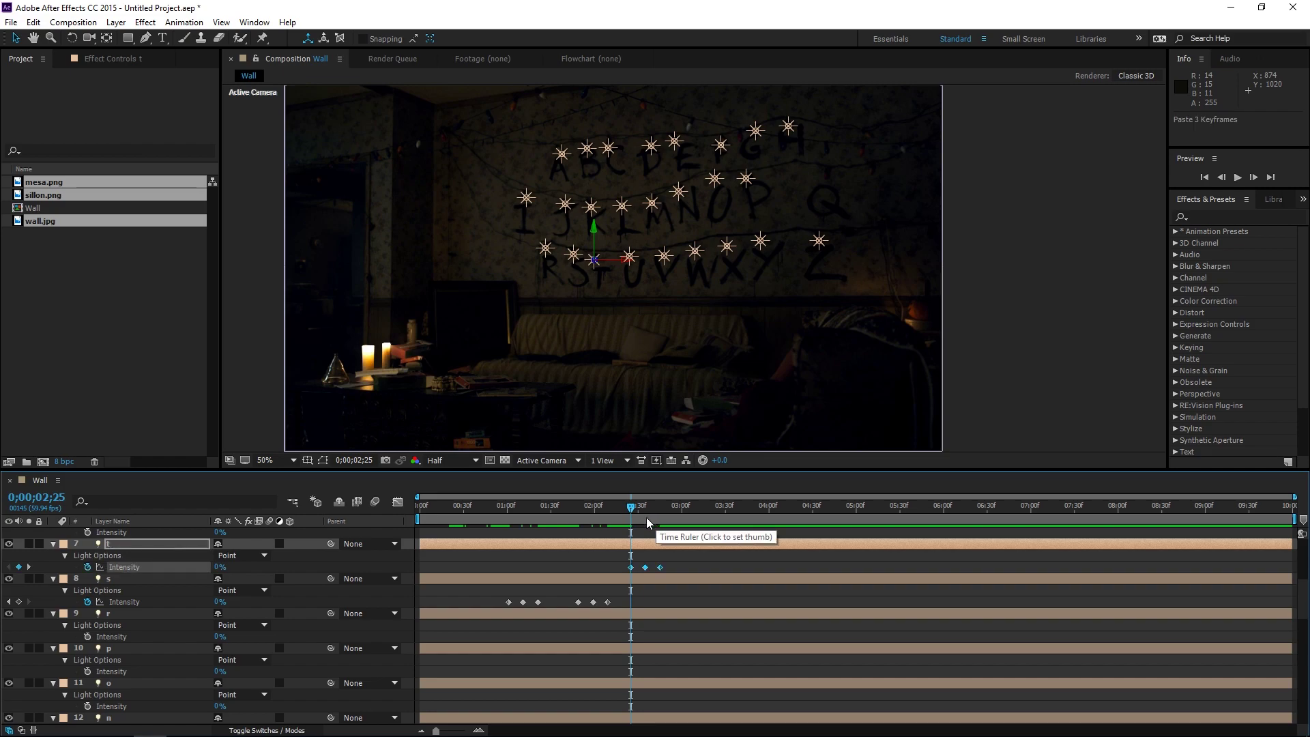
{"action": "scroll", "coordinate": [196, 598], "scroll_direction": "up", "scroll_amount": 1}
{"action": "scroll", "coordinate": [197, 598], "scroll_direction": "down", "scroll_amount": 2}
{"action": "scroll", "coordinate": [174, 613], "scroll_direction": "down", "scroll_amount": 3}
{"action": "scroll", "coordinate": [174, 613], "scroll_direction": "down", "scroll_amount": 4}
{"action": "scroll", "coordinate": [153, 634], "scroll_direction": "down", "scroll_amount": 2}
{"action": "left_click", "coordinate": [130, 648]}
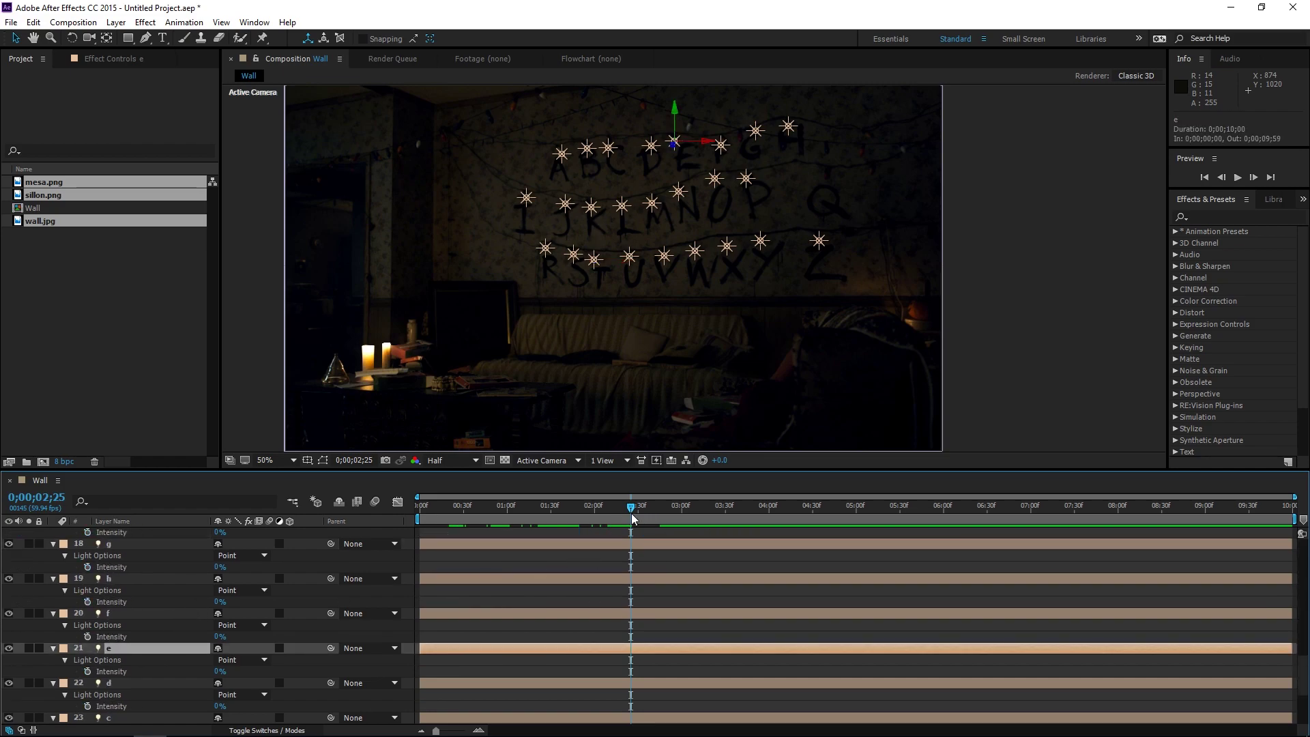
{"action": "left_click_drag", "start_coordinate": [632, 513], "coordinate": [685, 513]}
{"action": "key", "text": "ctrl+v"}
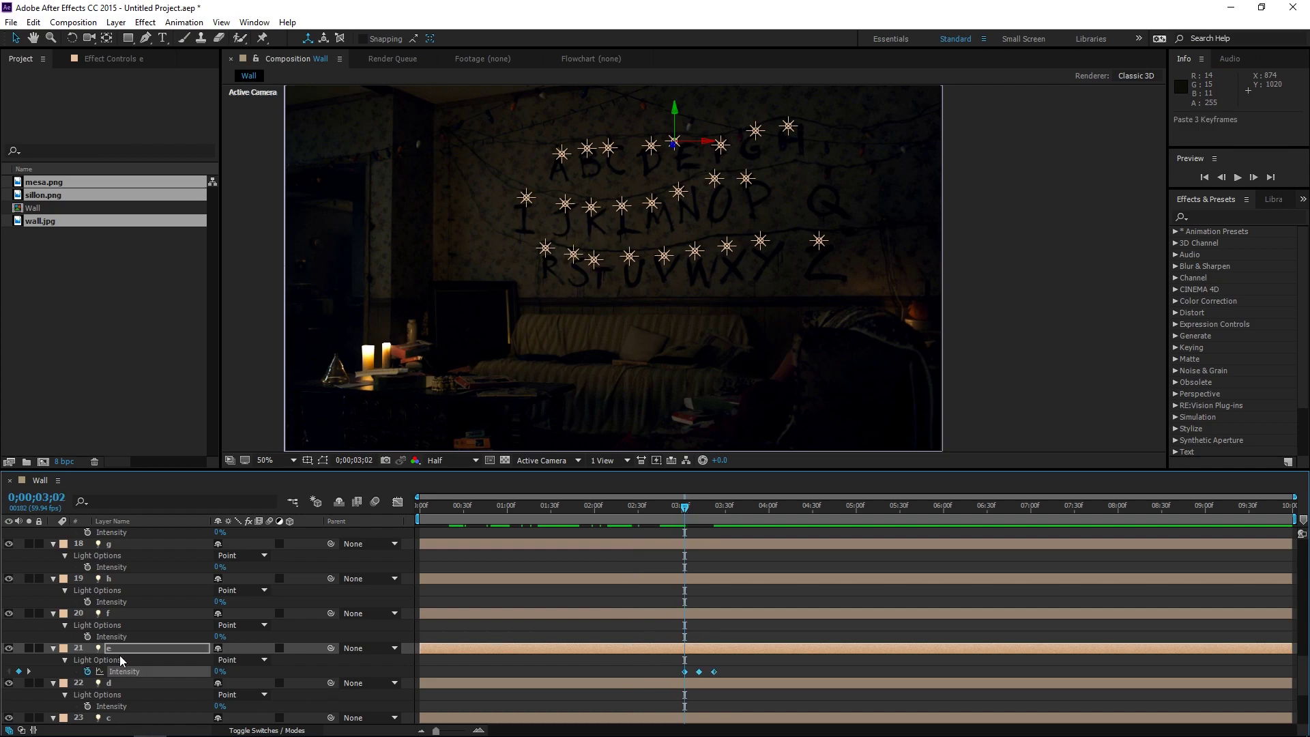
Paste the flicker onto light r at 0;00;03;41, then scrub back to preview.
{"action": "scroll", "coordinate": [126, 635], "scroll_direction": "up", "scroll_amount": 2}
{"action": "scroll", "coordinate": [125, 645], "scroll_direction": "up", "scroll_amount": 3}
{"action": "scroll", "coordinate": [122, 604], "scroll_direction": "up", "scroll_amount": 2}
{"action": "left_click", "coordinate": [579, 544]}
{"action": "left_click_drag", "start_coordinate": [682, 508], "coordinate": [742, 511]}
{"action": "key", "text": "ctrl+v"}
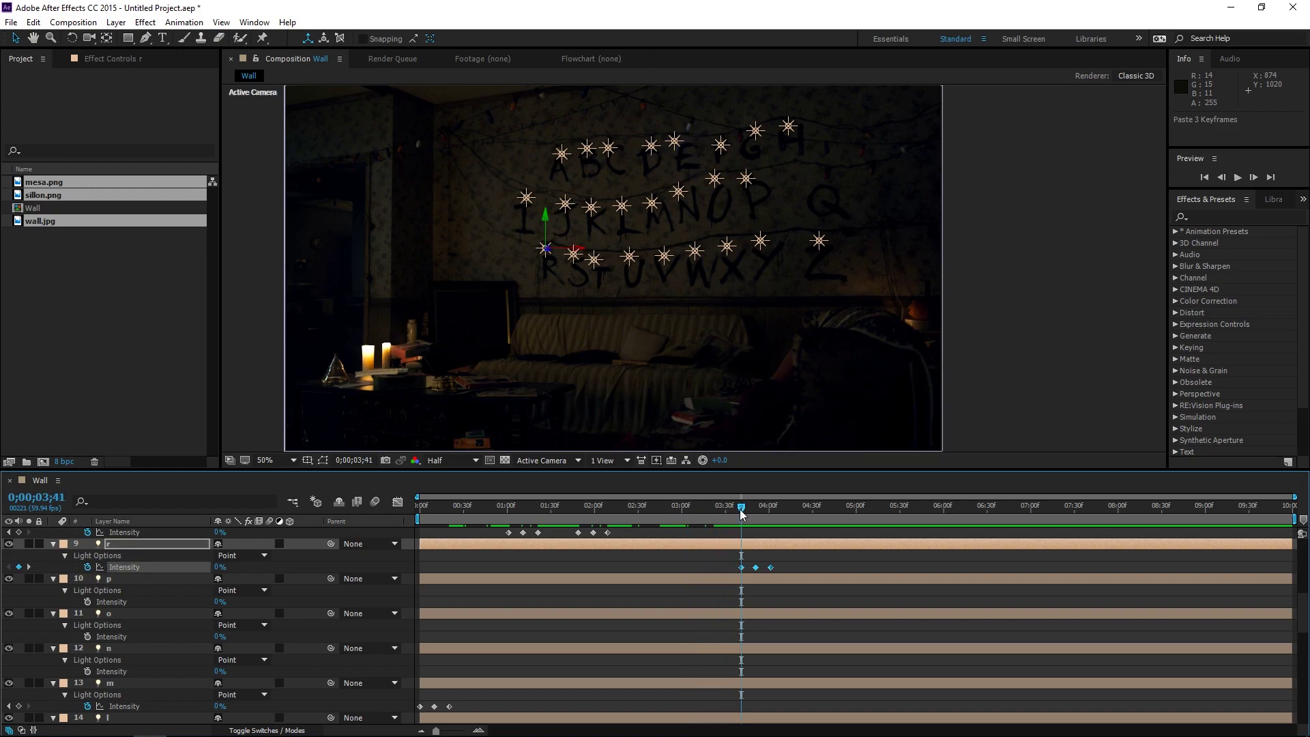
{"action": "mouse_move", "coordinate": [741, 511]}
{"action": "left_mouse_down"}
{"action": "mouse_move", "coordinate": [481, 512]}
{"action": "mouse_move", "coordinate": [705, 519]}
{"action": "mouse_move", "coordinate": [783, 481]}
{"action": "left_mouse_up"}
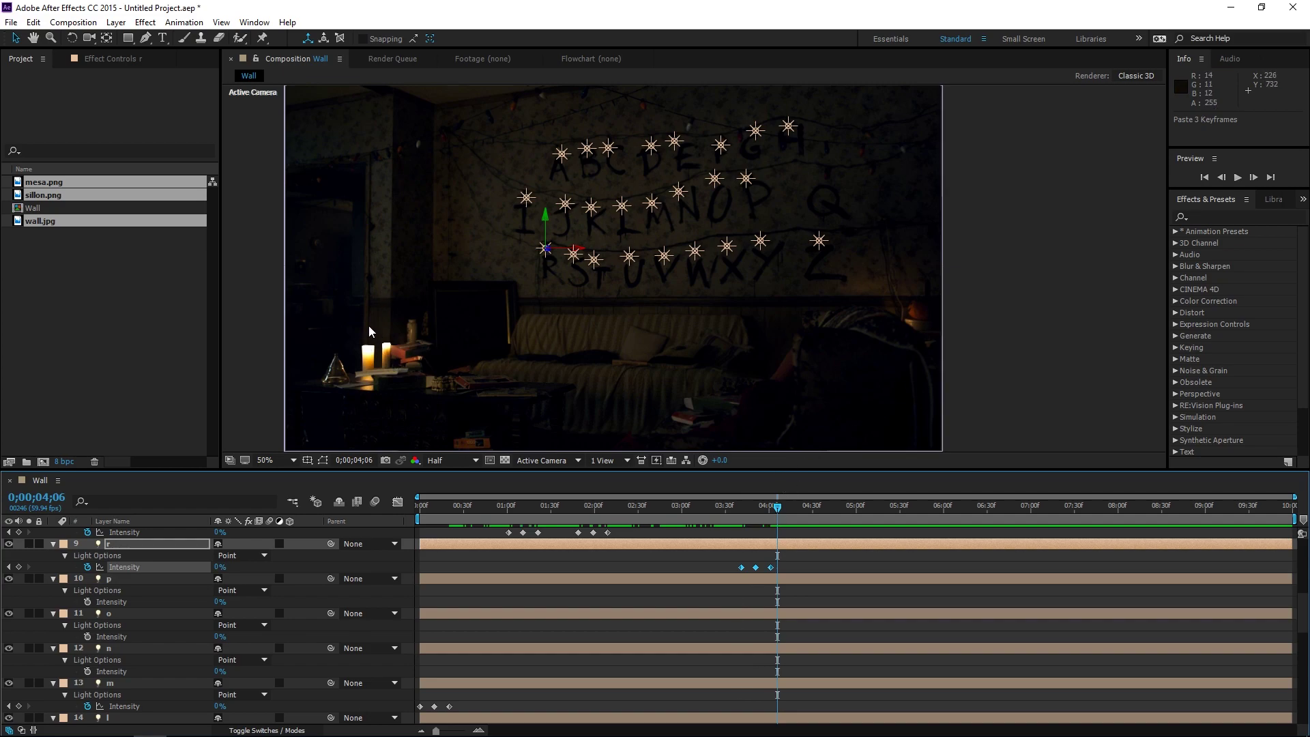
{"action": "left_click_drag", "start_coordinate": [485, 514], "coordinate": [398, 523]}
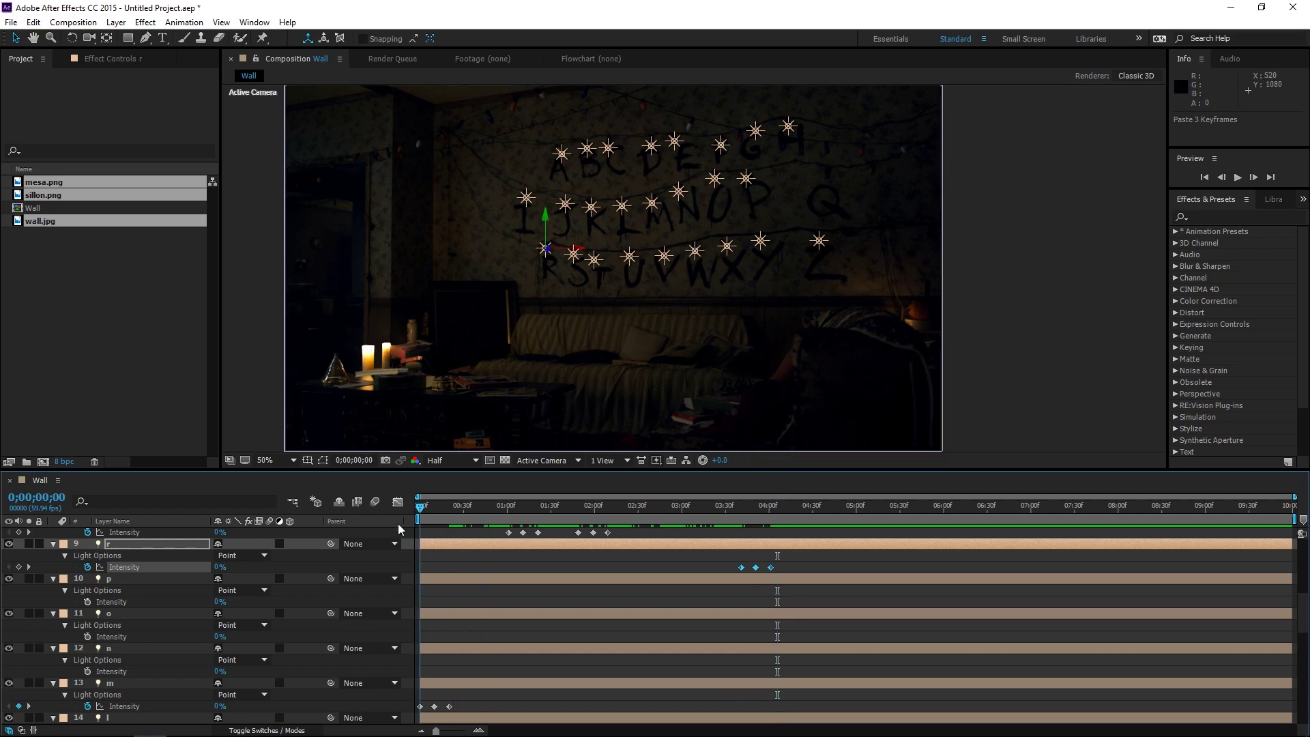
Add a new solid layer named 'Flare' through Layer > New > Solid.
{"action": "left_click", "coordinate": [135, 284]}
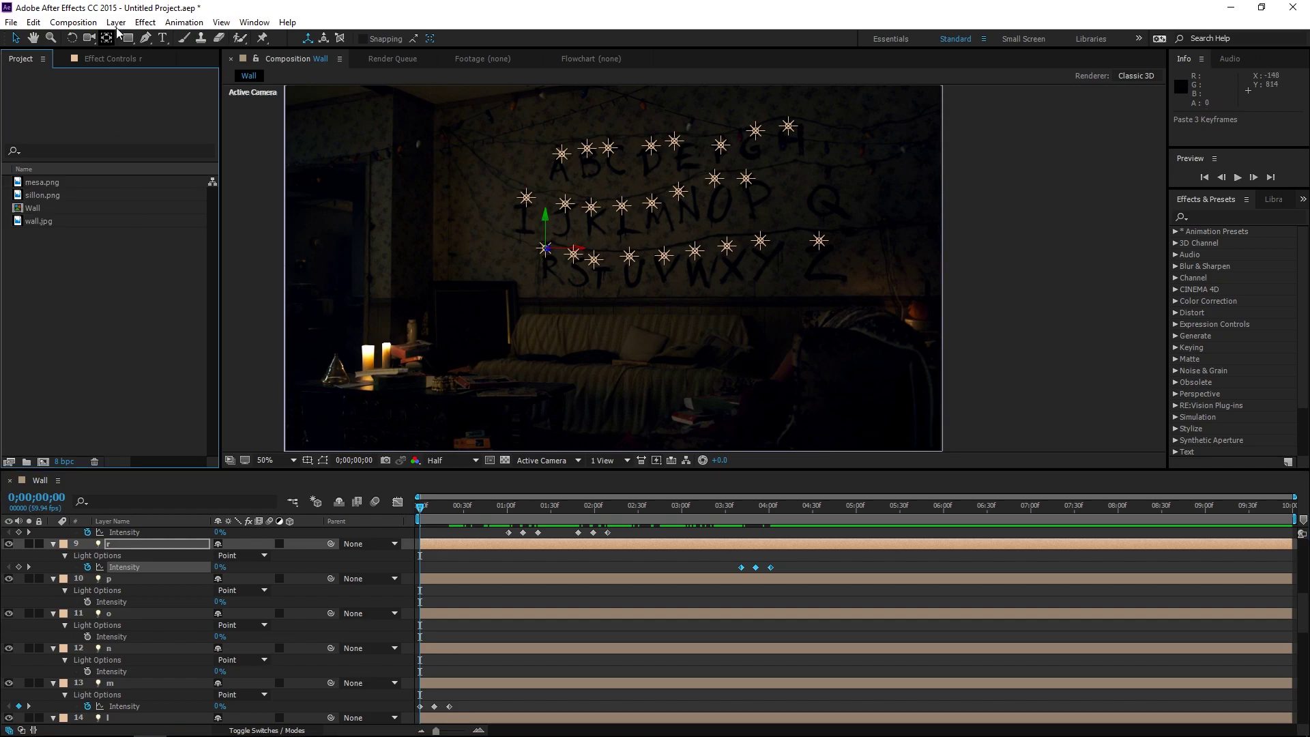
{"action": "left_click", "coordinate": [116, 21]}
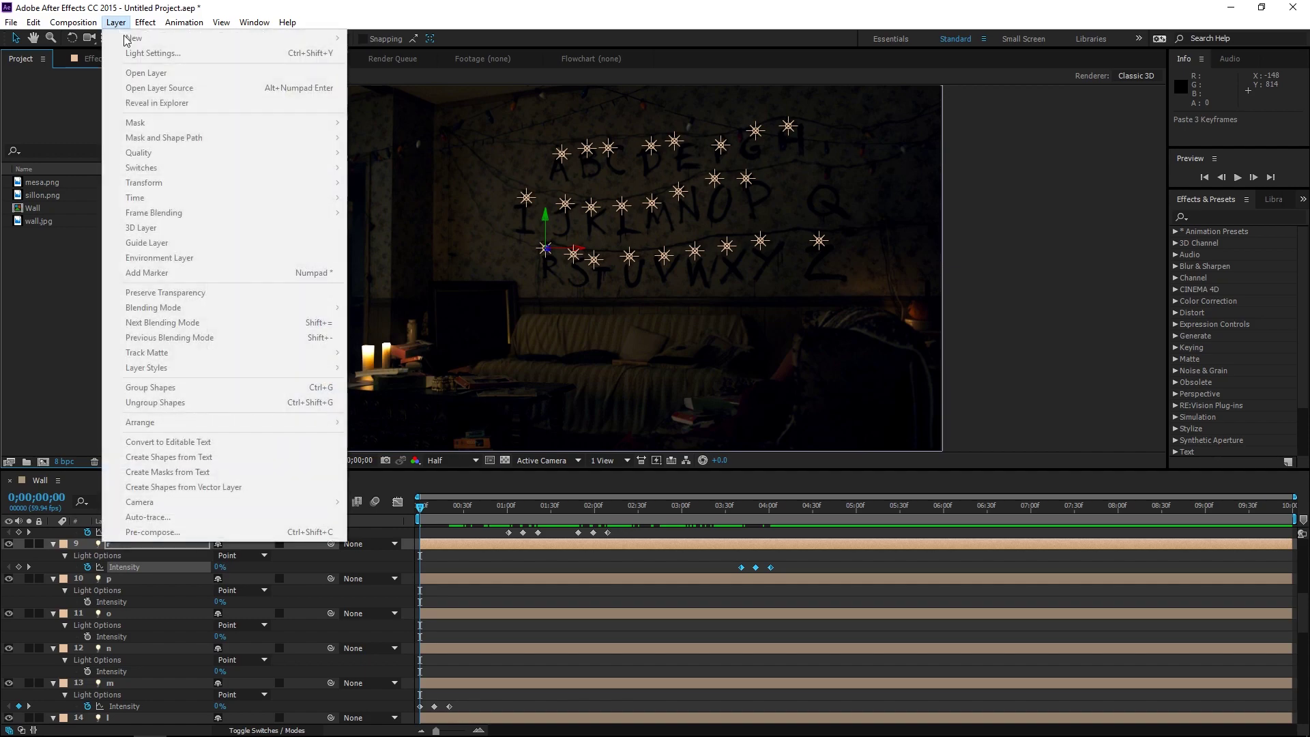
{"action": "left_click", "coordinate": [523, 542]}
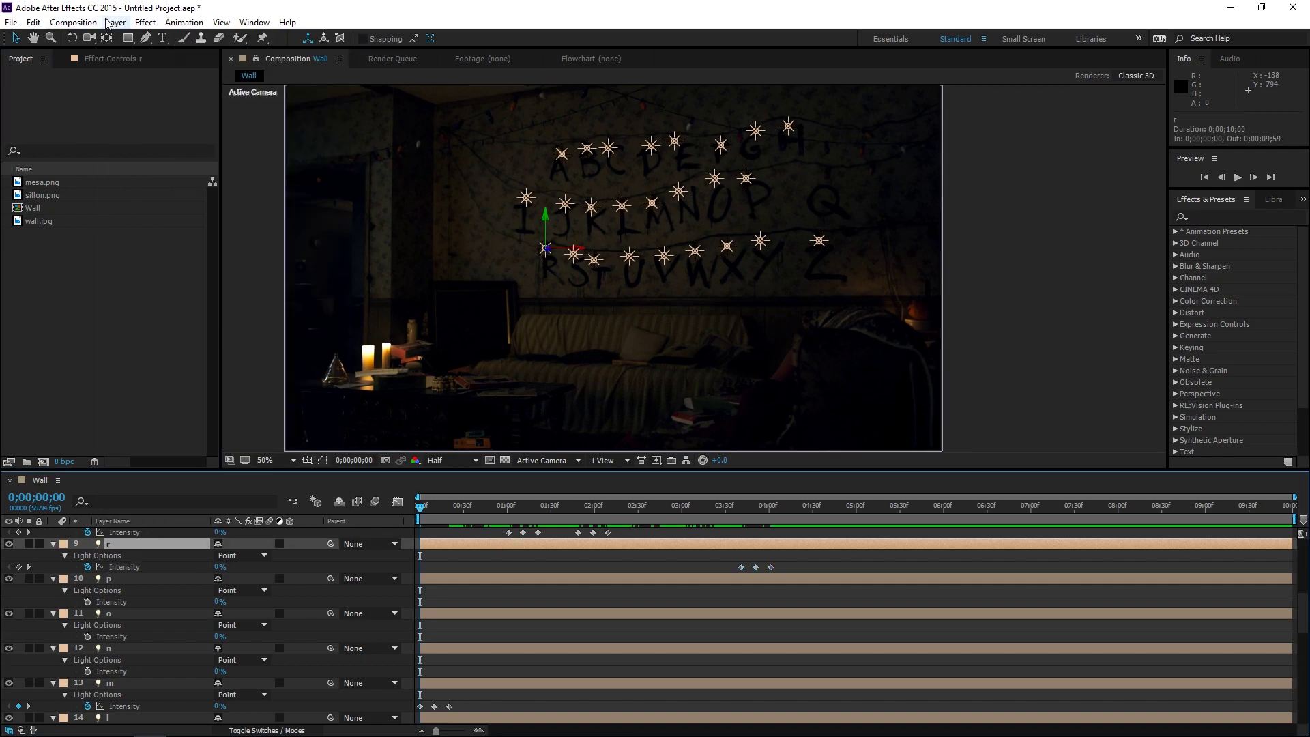
{"action": "left_click", "coordinate": [116, 22]}
{"action": "mouse_move", "coordinate": [134, 40]}
{"action": "left_click", "coordinate": [378, 53]}
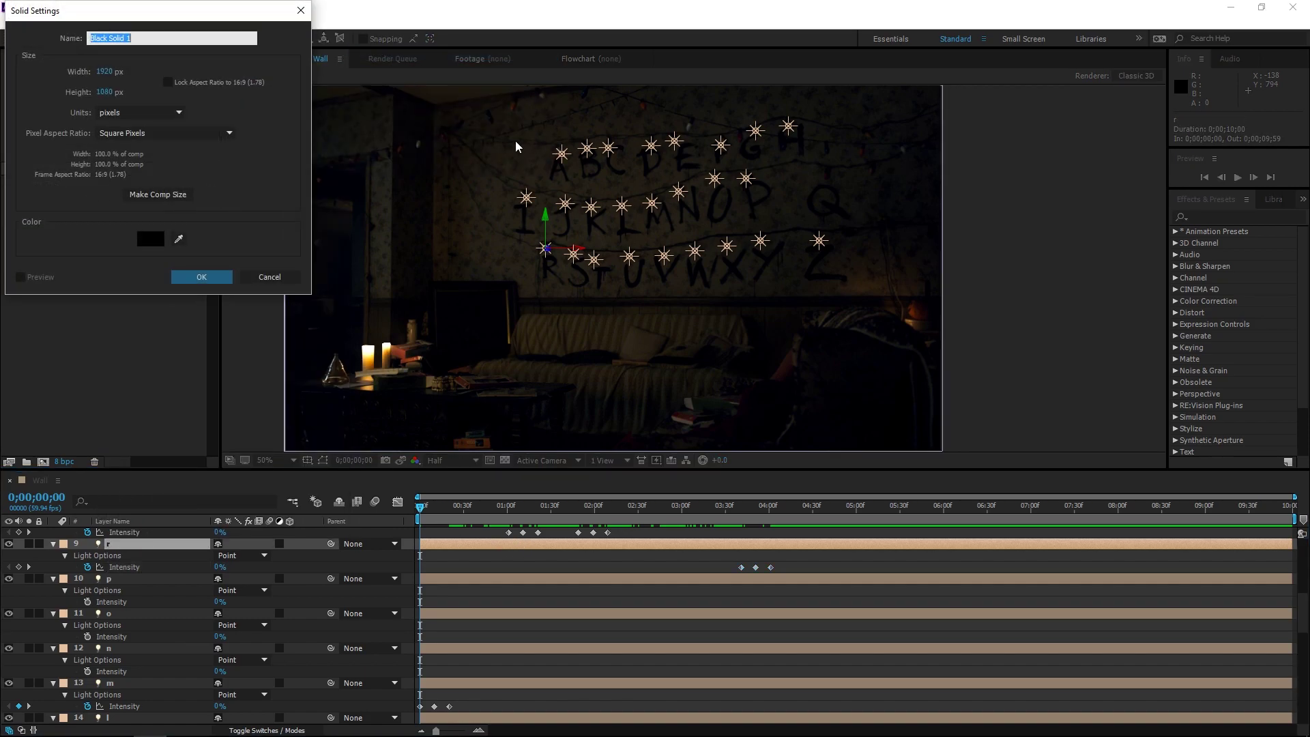
{"action": "type", "text": "Flar"}
{"action": "type", "text": "e"}
{"action": "key", "text": "Return"}
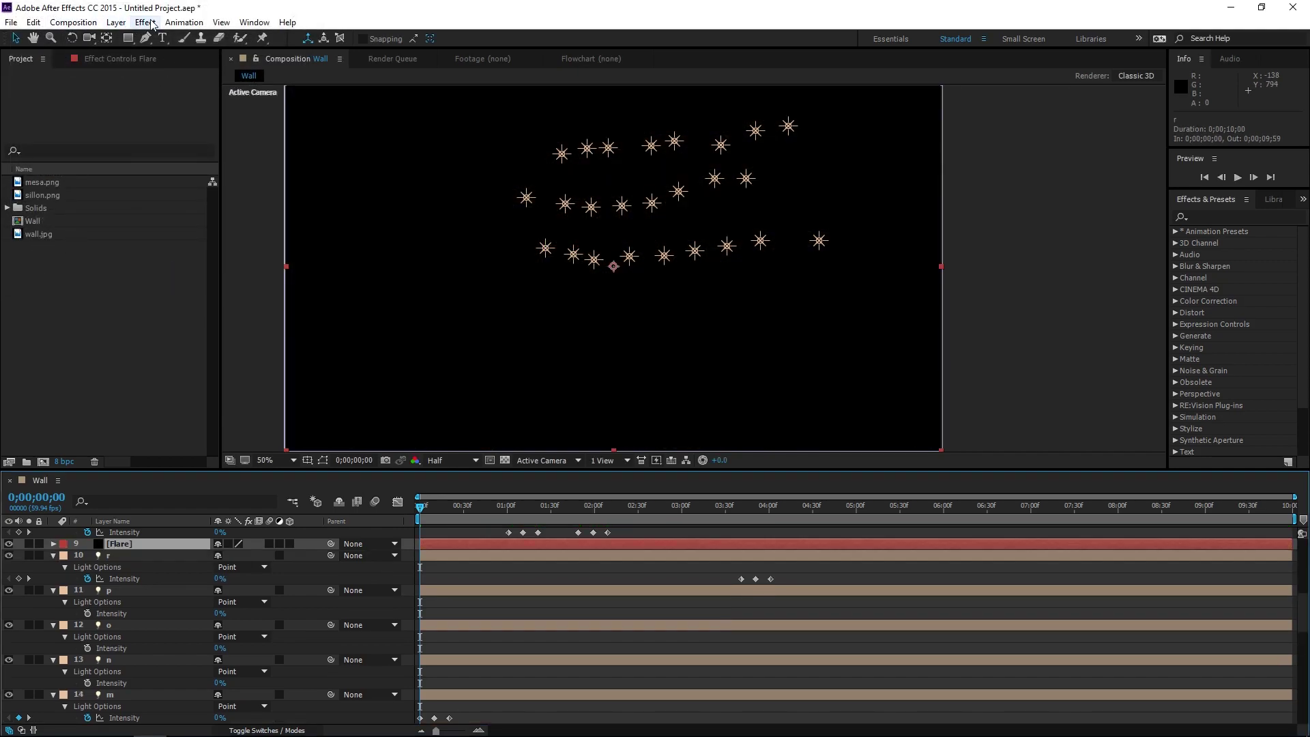
Apply Video Copilot Optical Flares to Flare, set Render Mode On Transparent, and open Options.
{"action": "left_click", "coordinate": [152, 25]}
{"action": "mouse_move", "coordinate": [225, 434]}
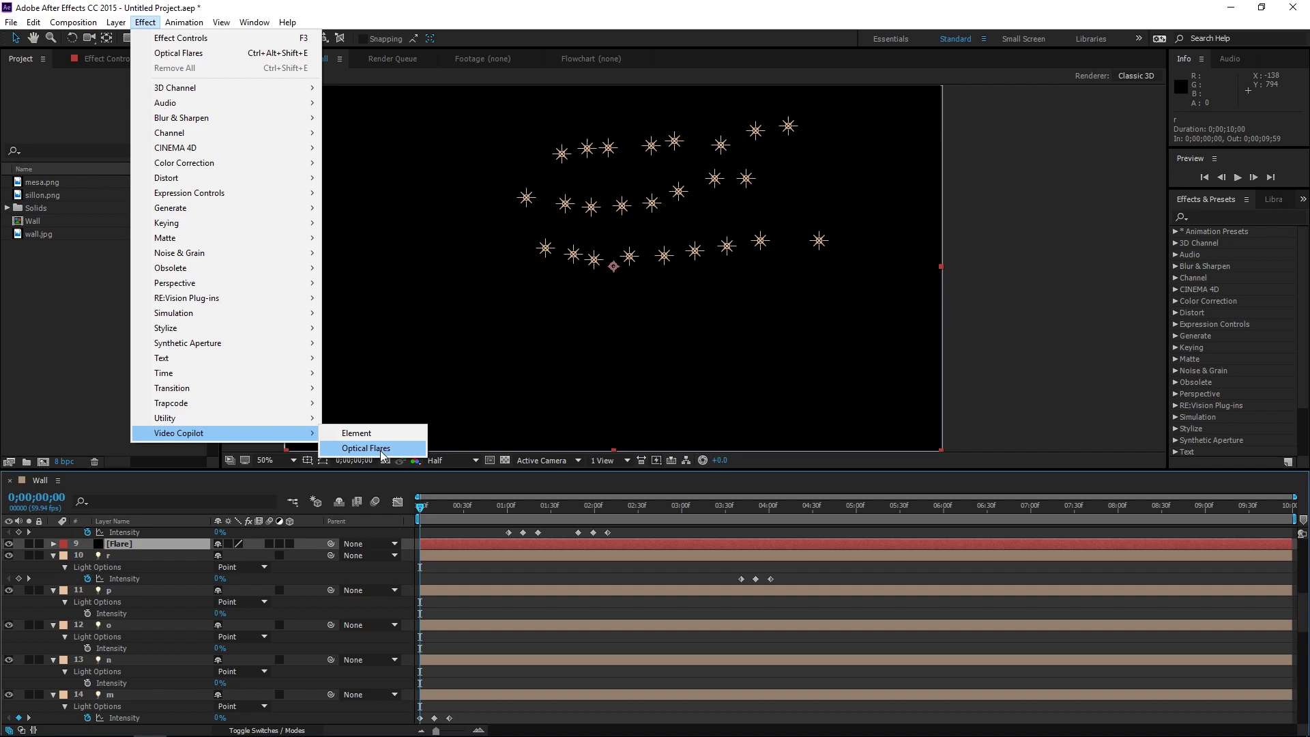
{"action": "left_click", "coordinate": [380, 449]}
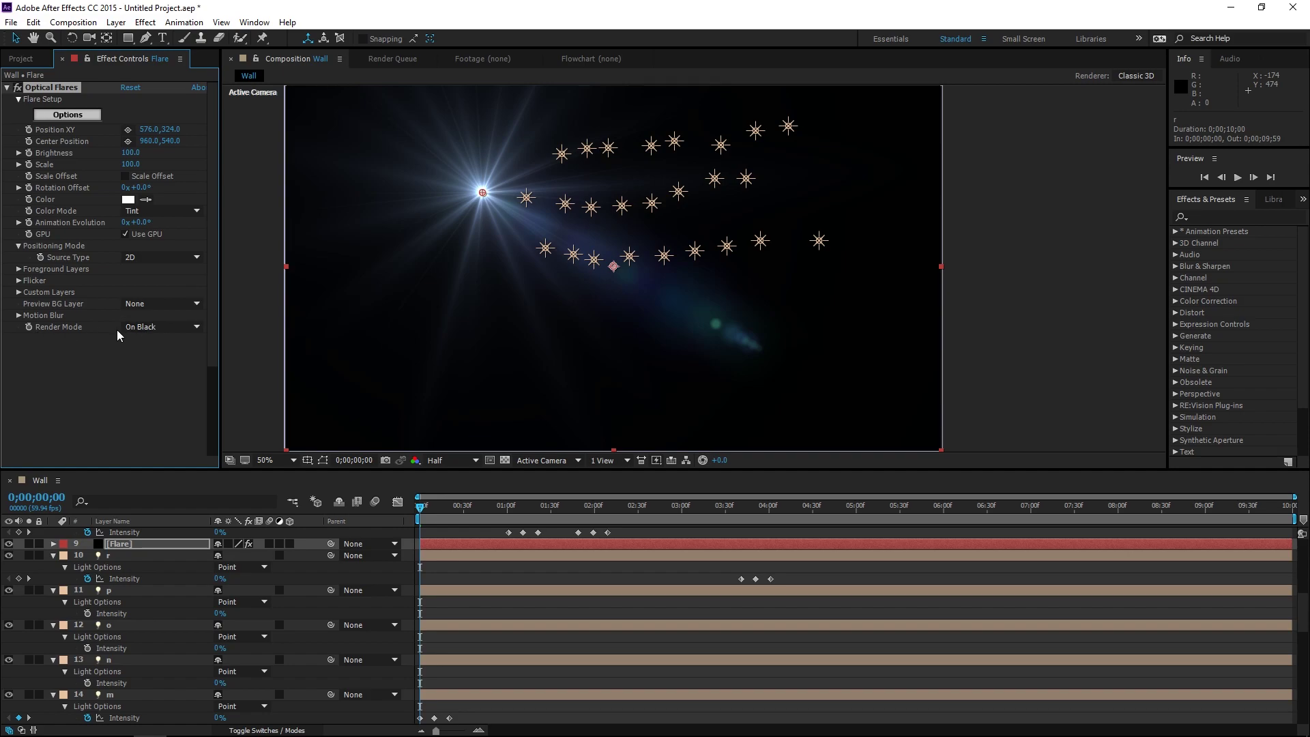
{"action": "left_click", "coordinate": [158, 327]}
{"action": "left_click", "coordinate": [158, 354]}
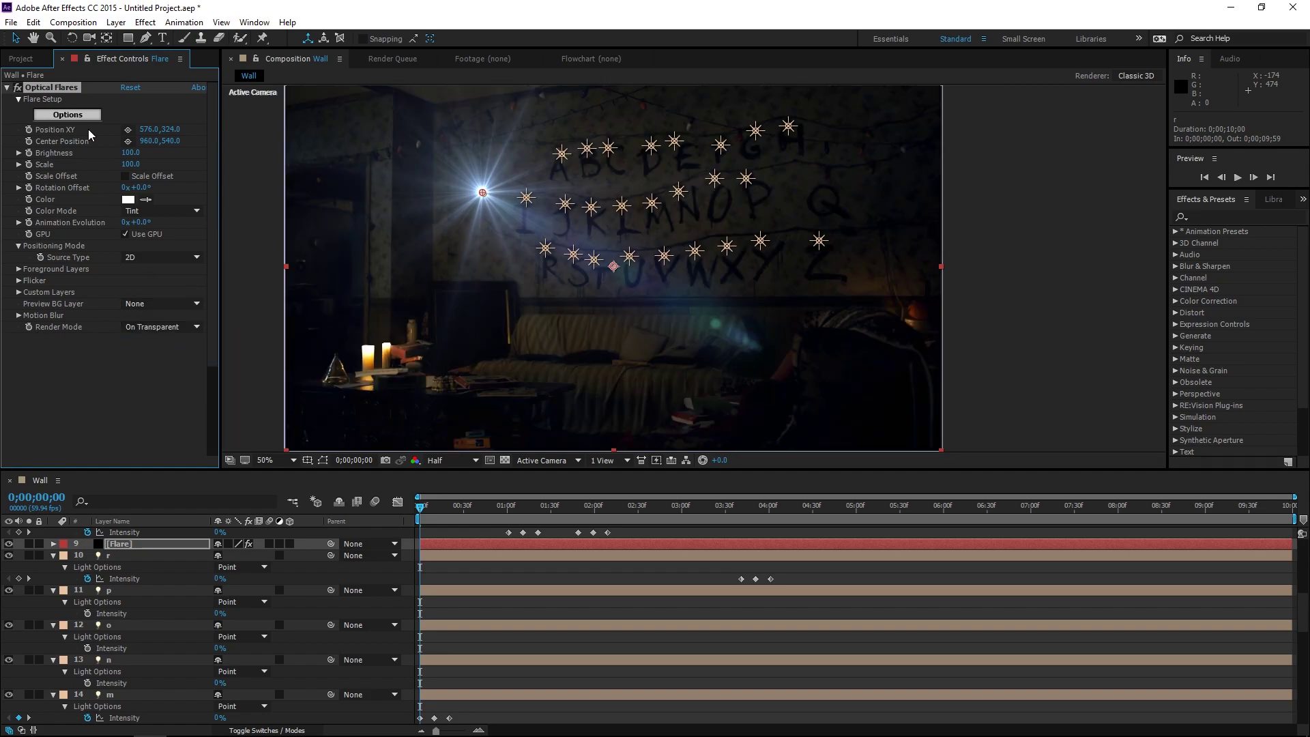
{"action": "left_click", "coordinate": [84, 117]}
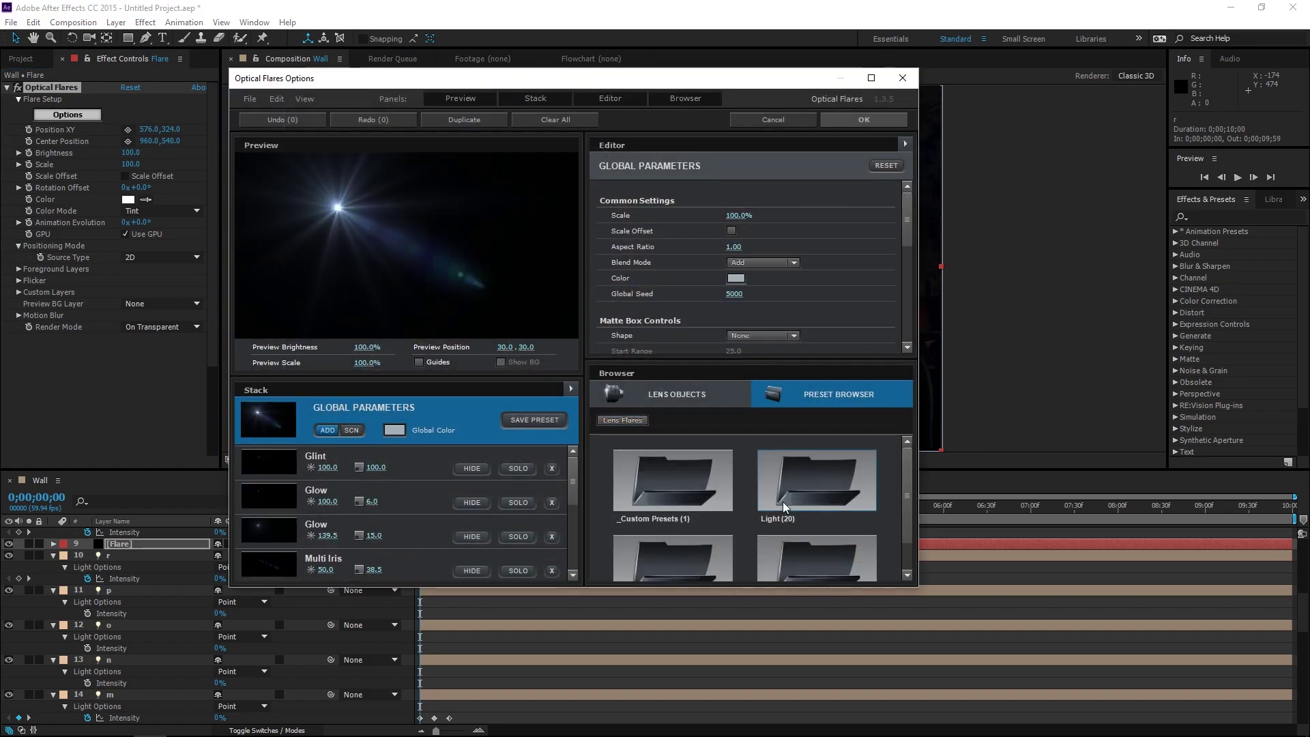
Load the Real Sun preset from the Light folder and accept it.
{"action": "left_click", "coordinate": [812, 497]}
{"action": "scroll", "coordinate": [908, 513], "scroll_direction": "down", "scroll_amount": 5}
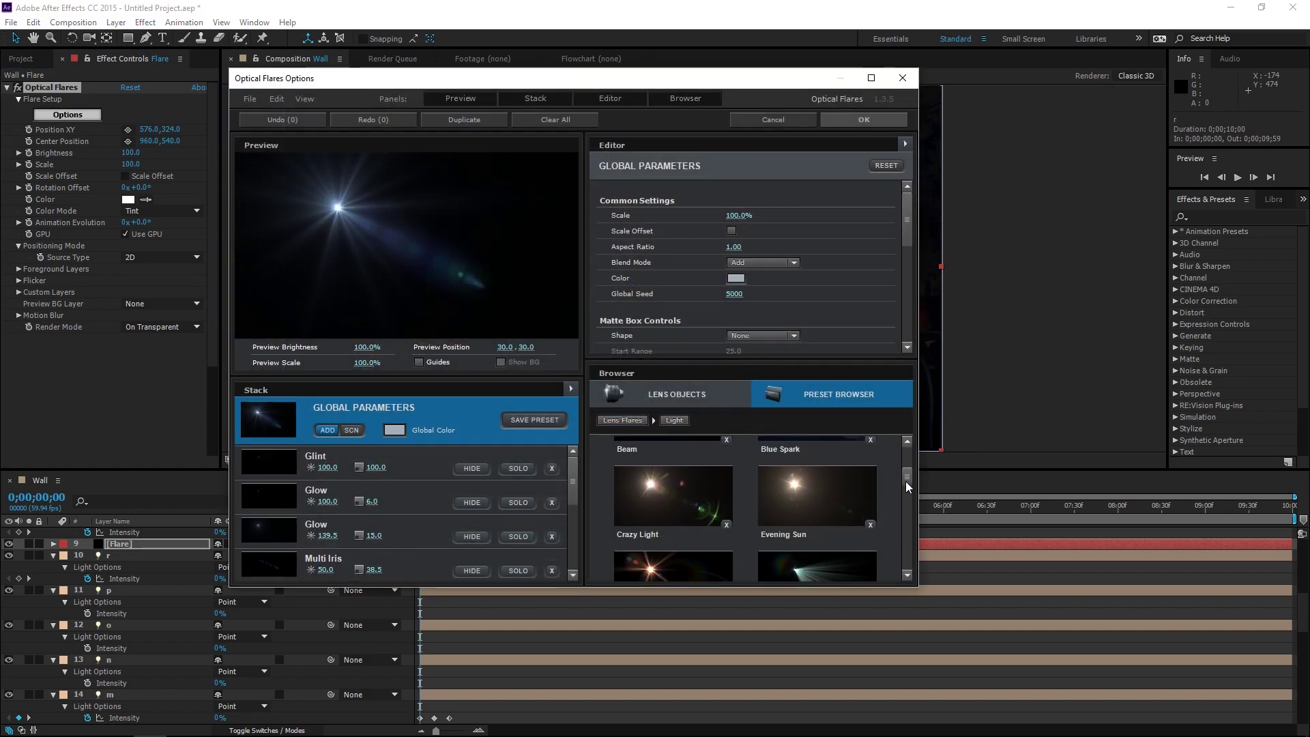
{"action": "scroll", "coordinate": [907, 514], "scroll_direction": "down", "scroll_amount": 5}
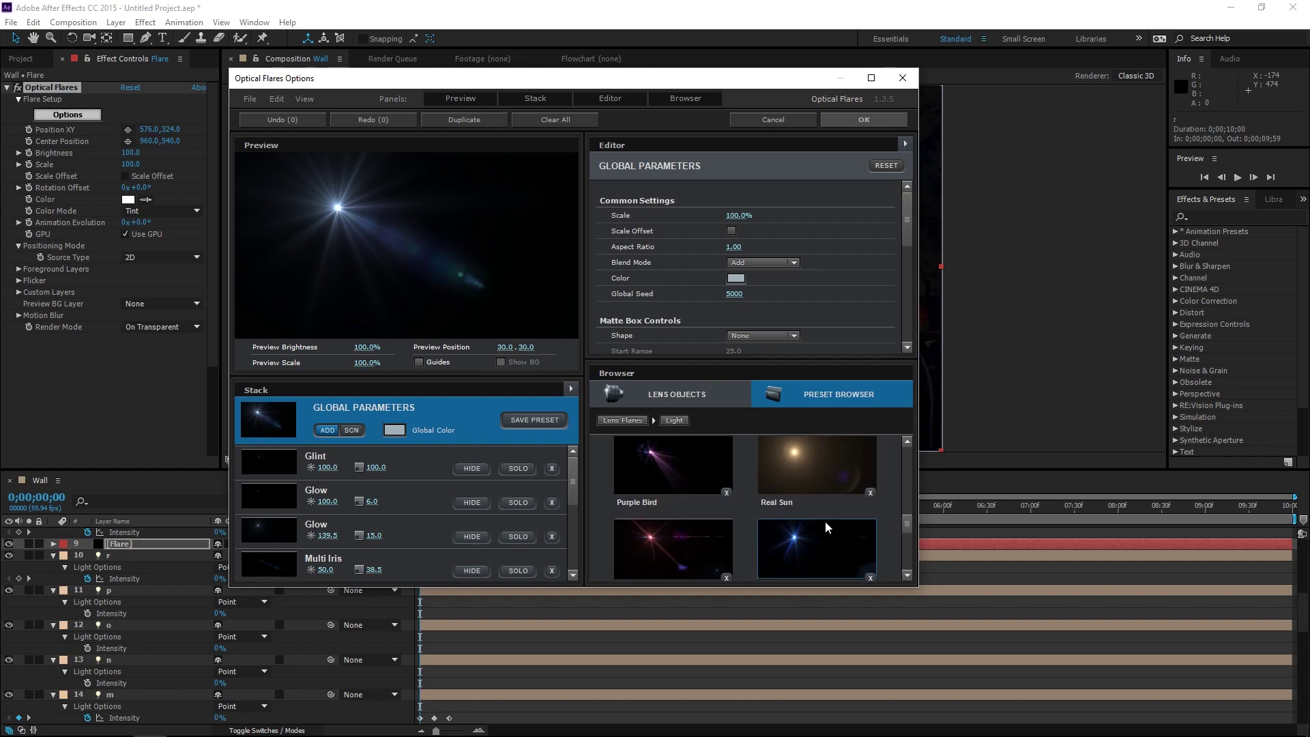
{"action": "left_click", "coordinate": [800, 481]}
{"action": "left_click", "coordinate": [866, 121]}
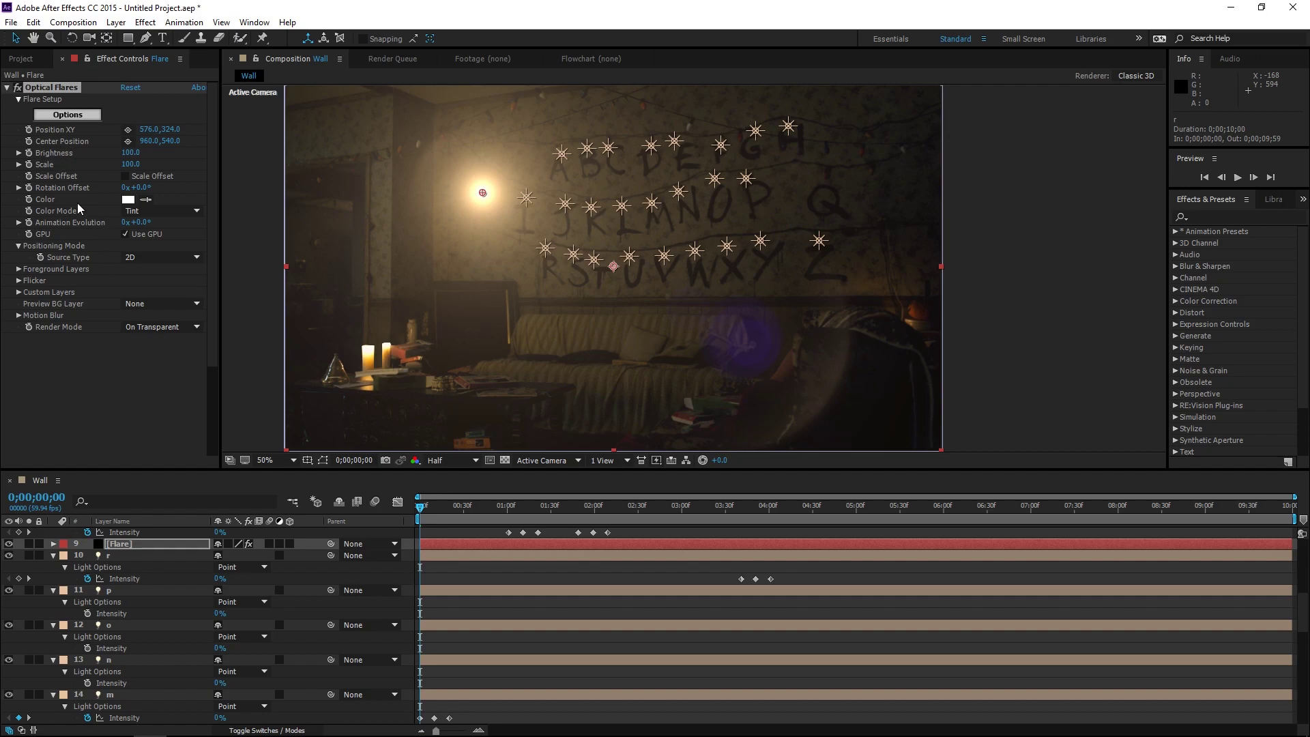
Set Optical Flares Brightness to 50 and Scale to 110.
{"action": "left_click", "coordinate": [130, 153]}
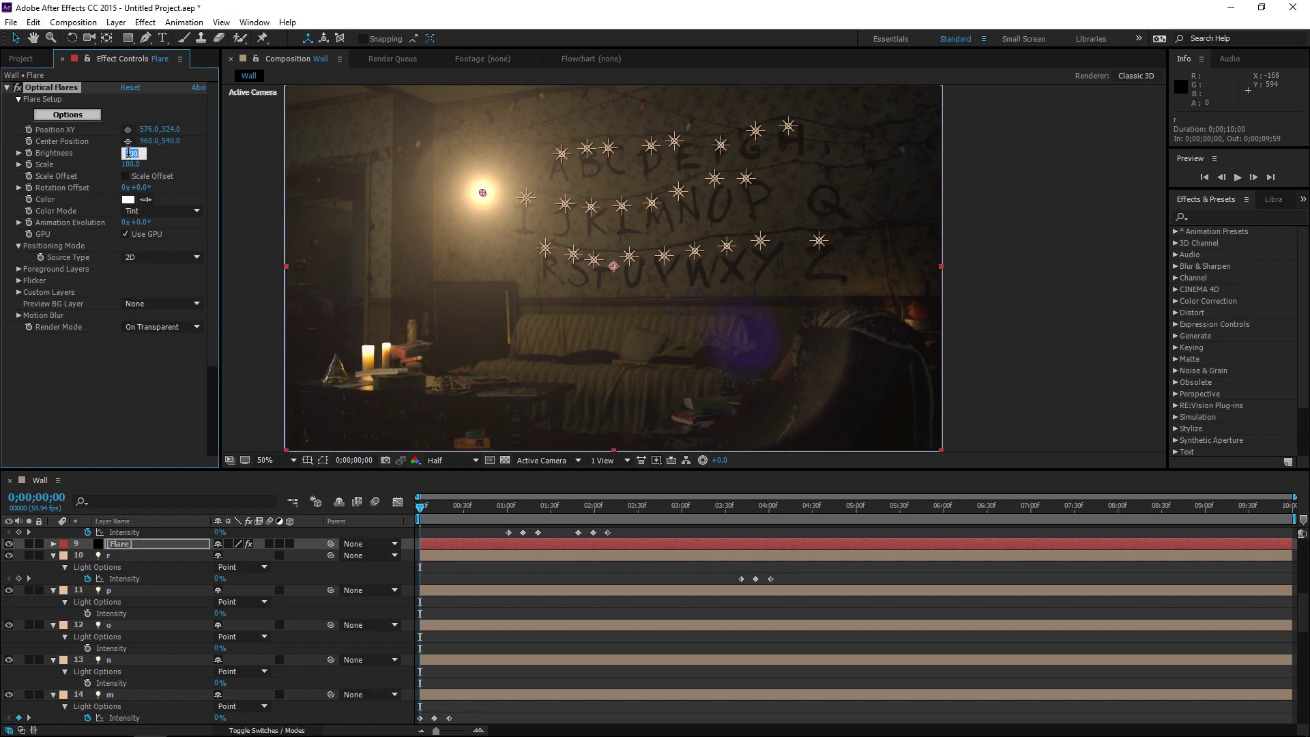
{"action": "type", "text": "50"}
{"action": "key", "text": "Tab"}
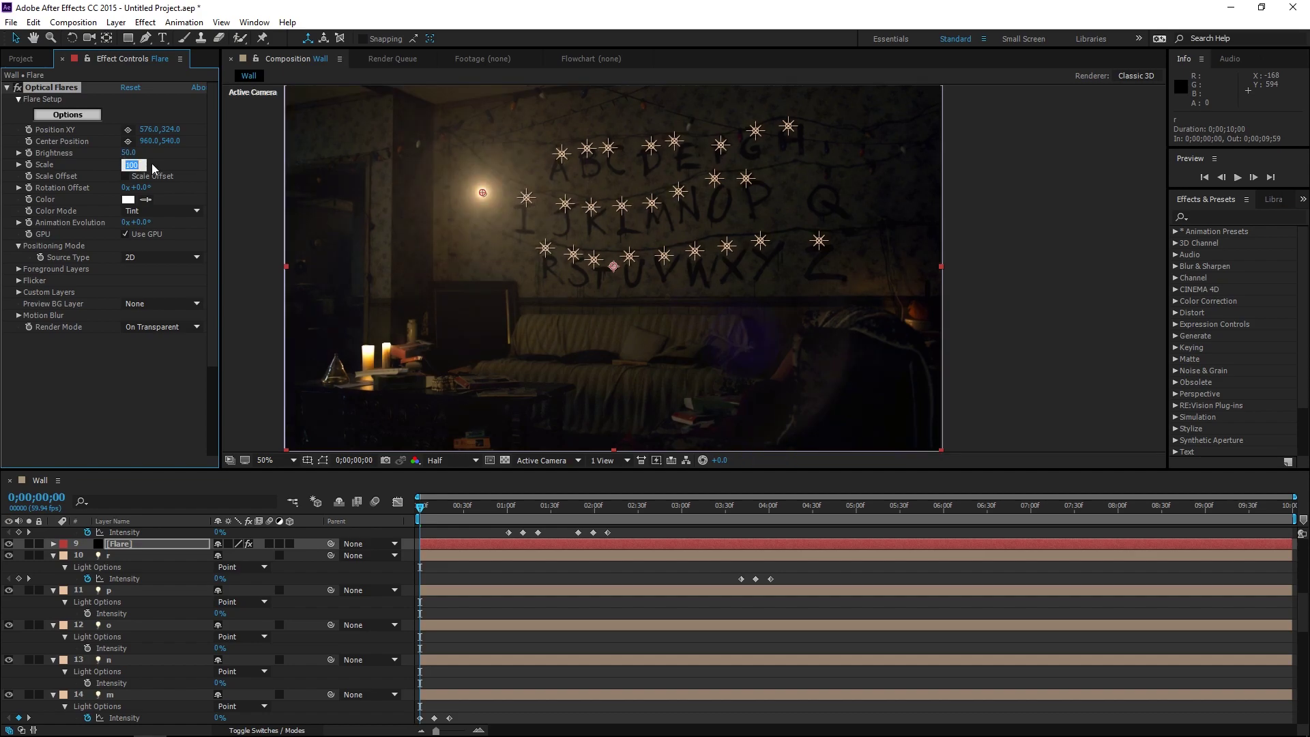
{"action": "type", "text": "1"}
{"action": "key", "text": "Return"}
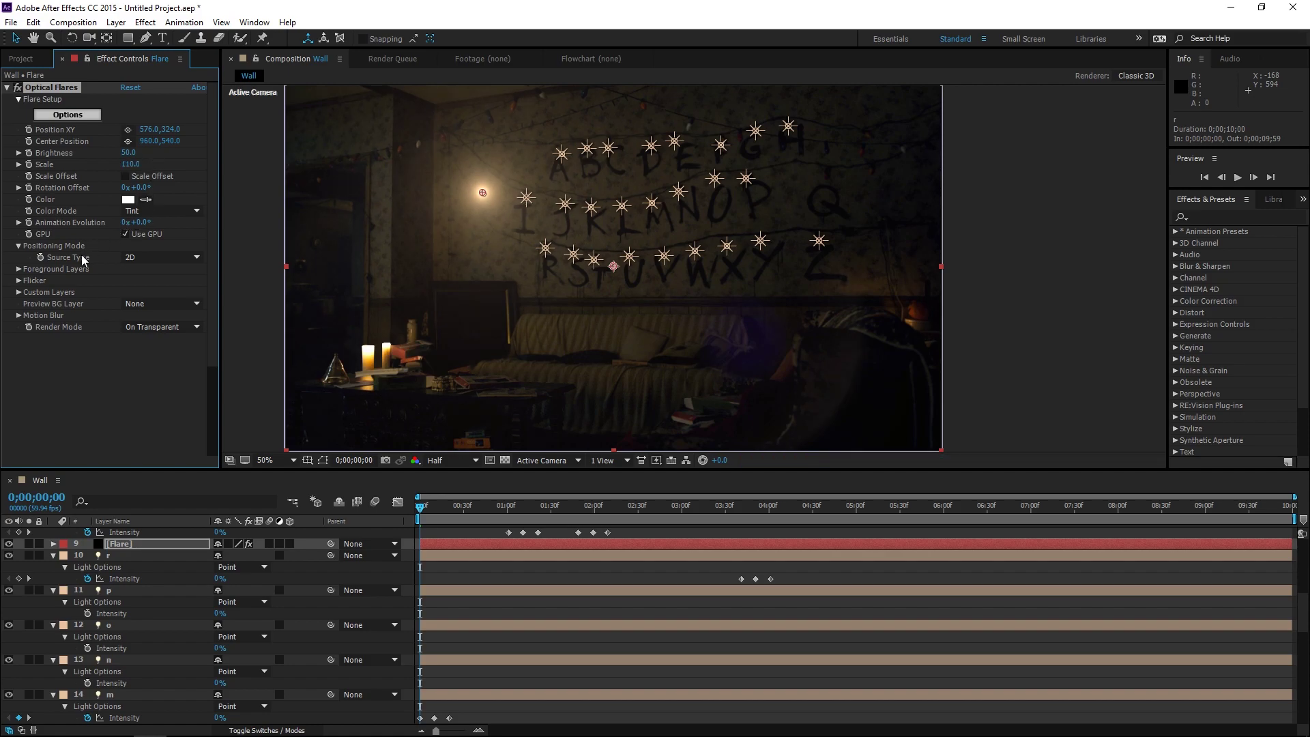
{"action": "left_click", "coordinate": [131, 257]}
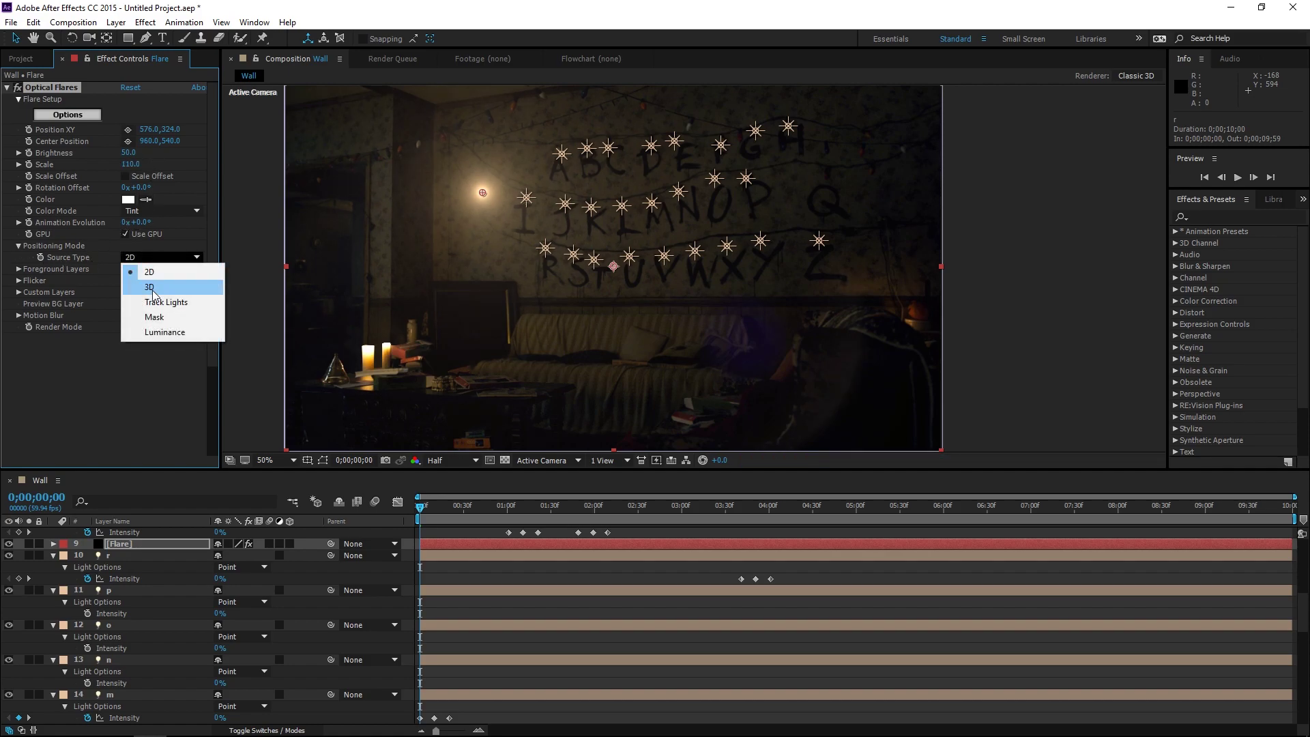
Set Source Type to 3D, Flicker Speed 30, Amount 15, and enable Randomize Multiple.
{"action": "left_click", "coordinate": [153, 285]}
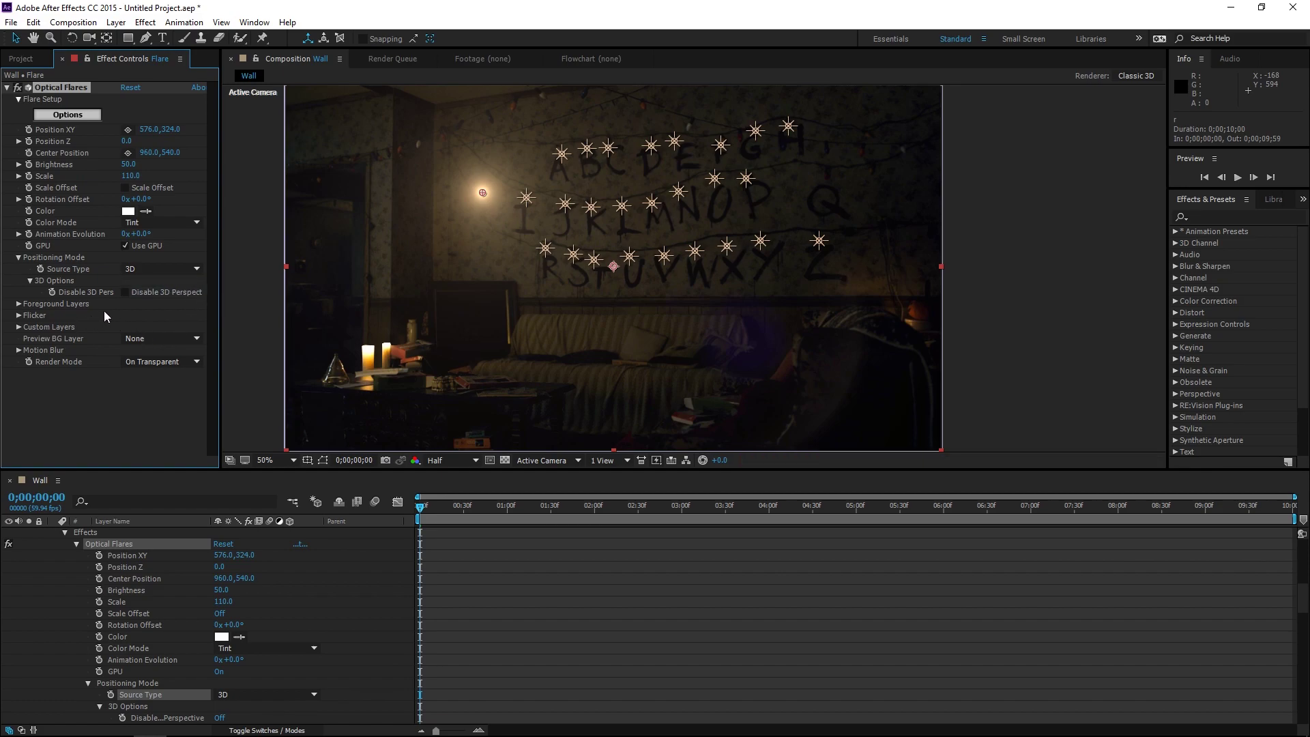
{"action": "left_click", "coordinate": [19, 315]}
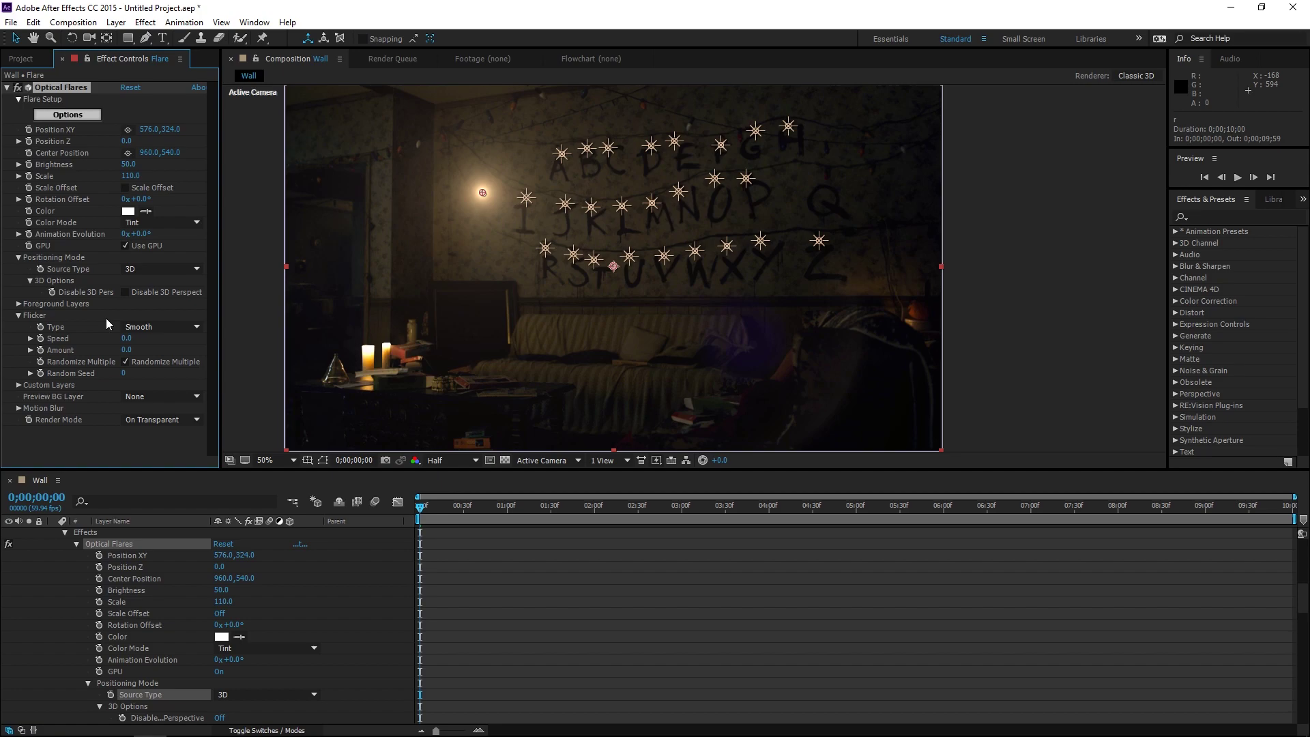
{"action": "left_click", "coordinate": [128, 338]}
{"action": "type", "text": "30"}
{"action": "left_click", "coordinate": [126, 350]}
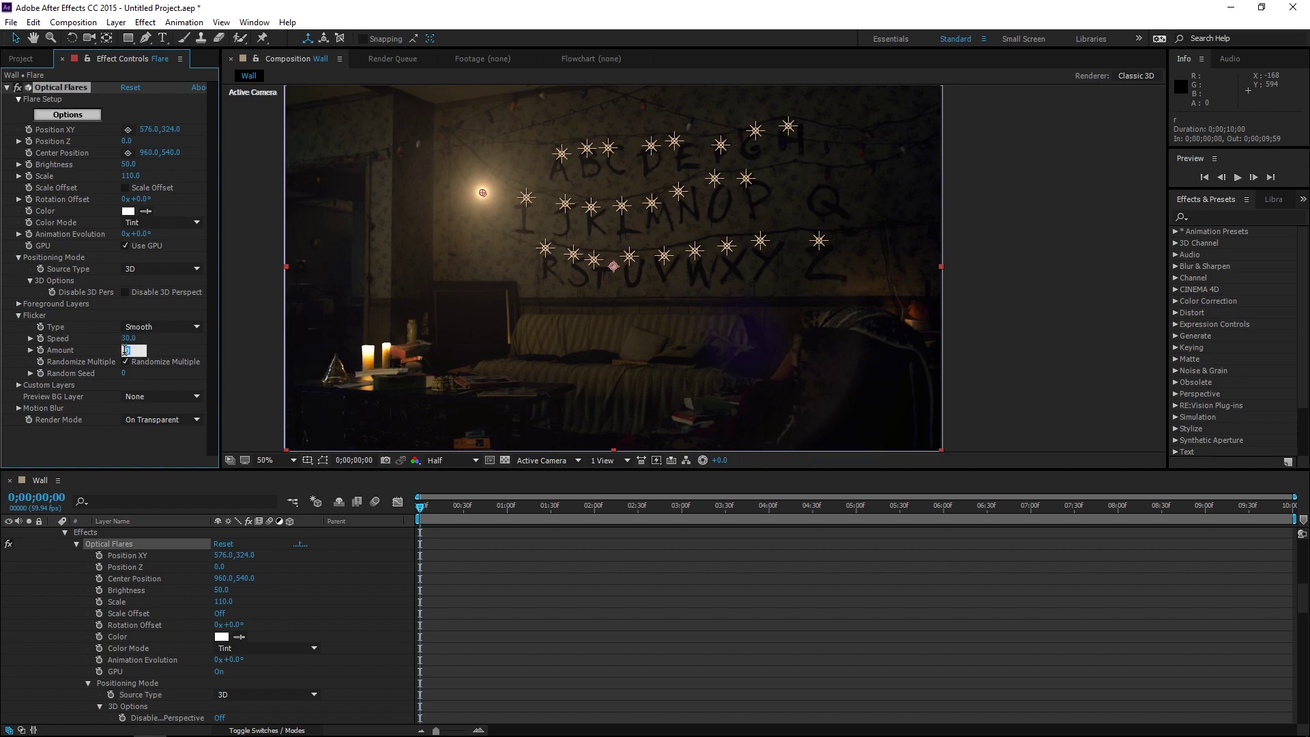
{"action": "type", "text": "5"}
{"action": "key", "text": "Return"}
{"action": "left_click", "coordinate": [125, 362]}
{"action": "scroll", "coordinate": [117, 580], "scroll_direction": "down", "scroll_amount": 10}
{"action": "scroll", "coordinate": [117, 580], "scroll_direction": "down", "scroll_amount": 3}
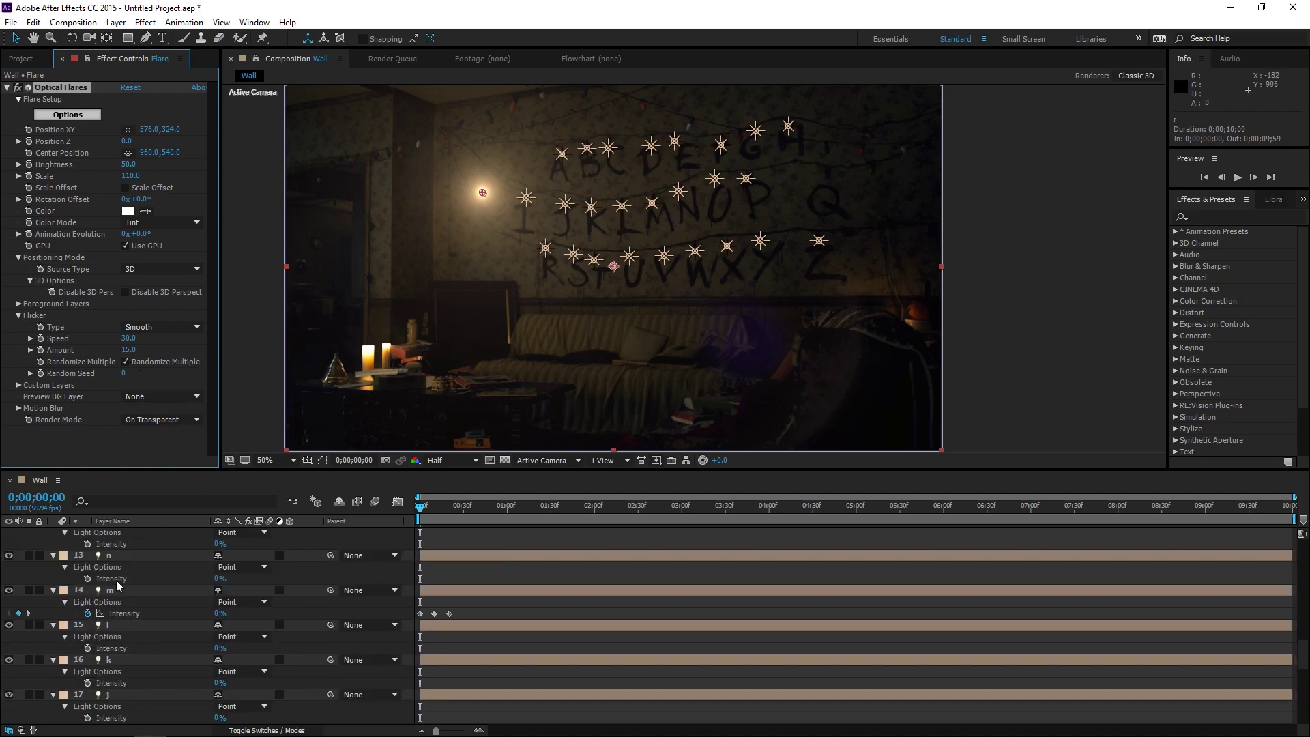
{"action": "scroll", "coordinate": [116, 580], "scroll_direction": "down", "scroll_amount": 3}
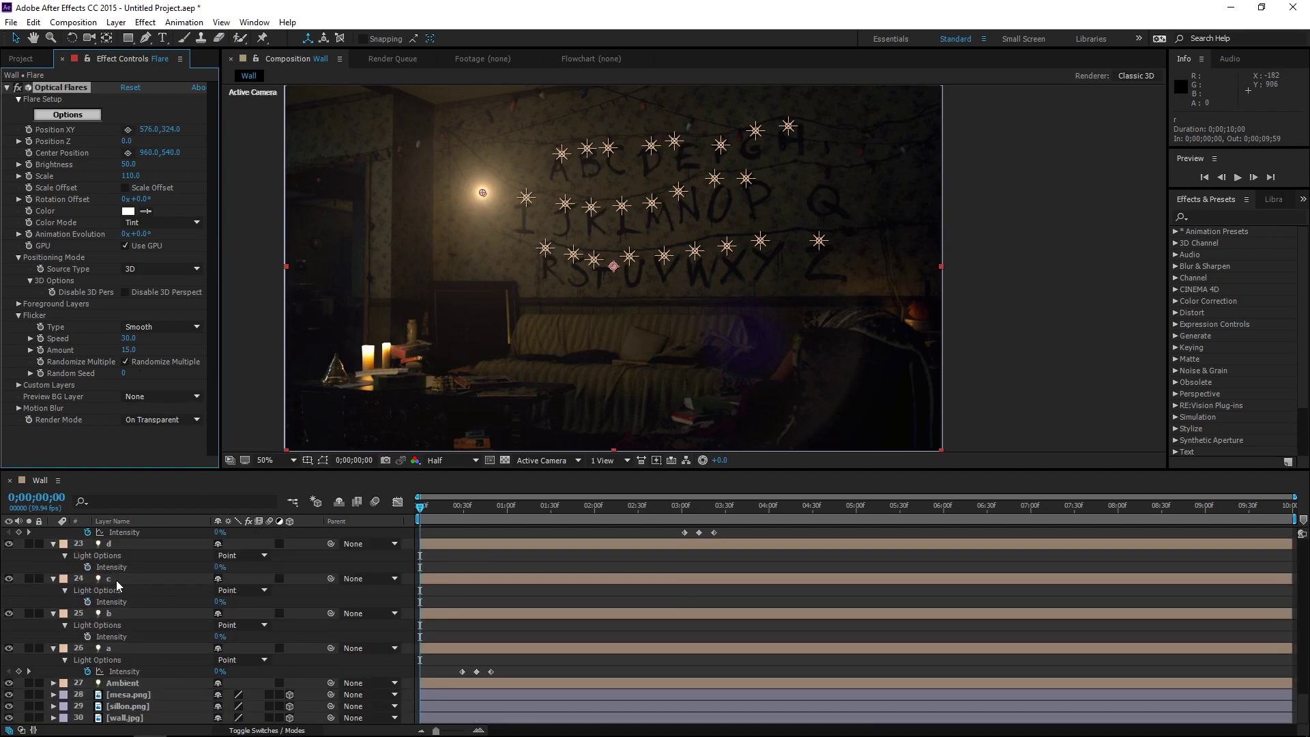
{"action": "left_click", "coordinate": [130, 696]}
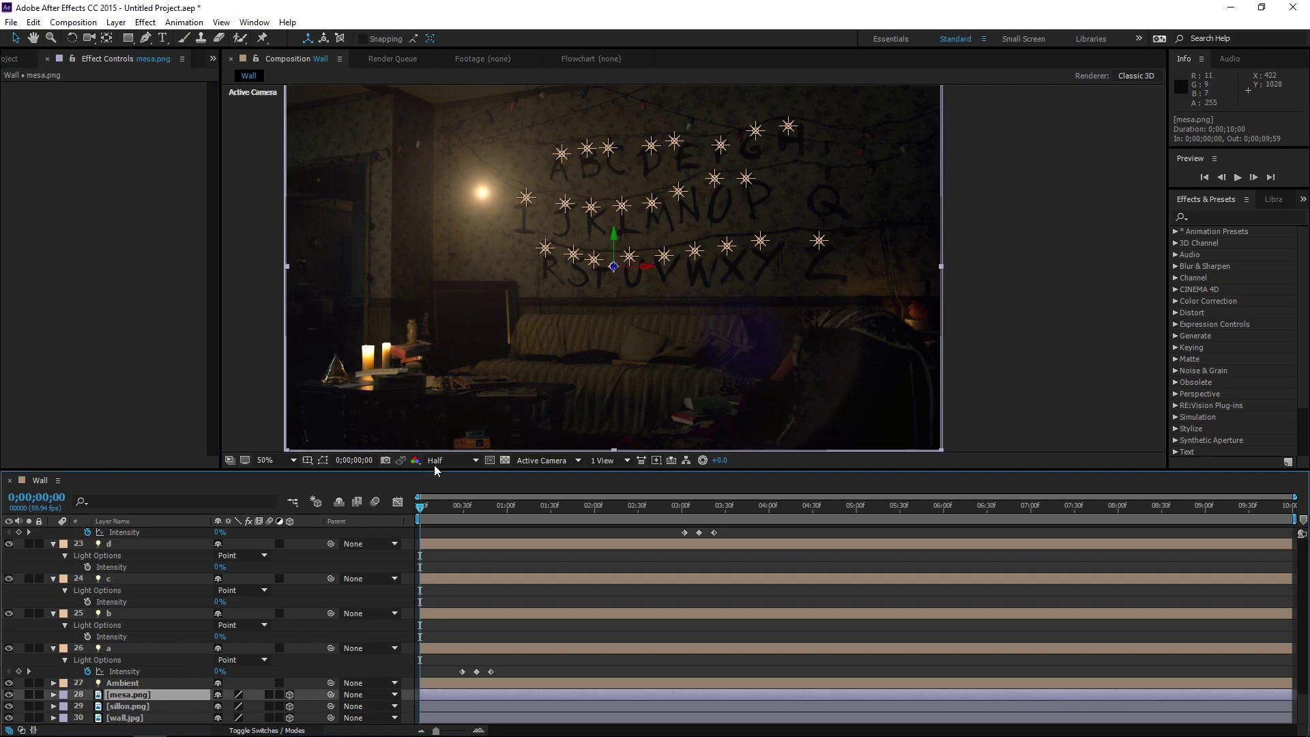
Position the Flare layer's Optical Flares on the candle flame at 300.0, 754.0.
{"action": "key", "text": "p"}
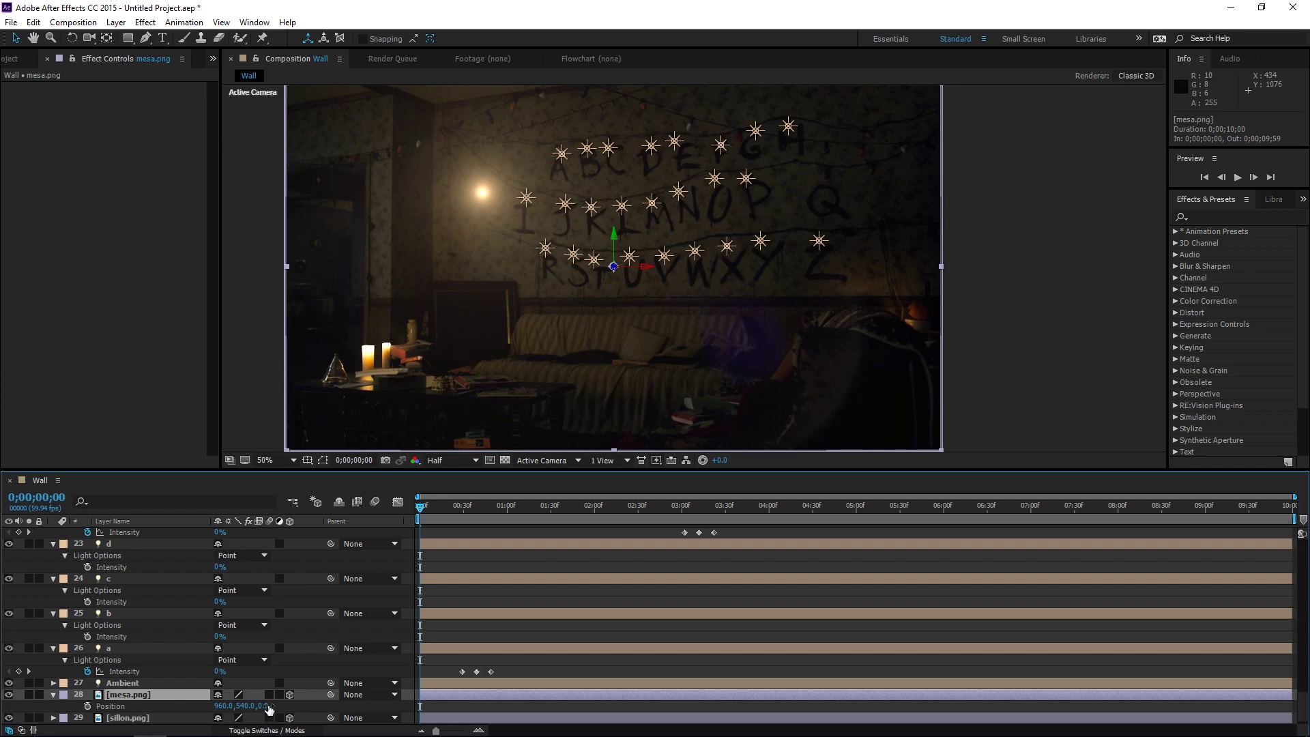
{"action": "scroll", "coordinate": [227, 669], "scroll_direction": "up", "scroll_amount": 5}
{"action": "scroll", "coordinate": [211, 649], "scroll_direction": "up", "scroll_amount": 5}
{"action": "scroll", "coordinate": [194, 624], "scroll_direction": "up", "scroll_amount": 5}
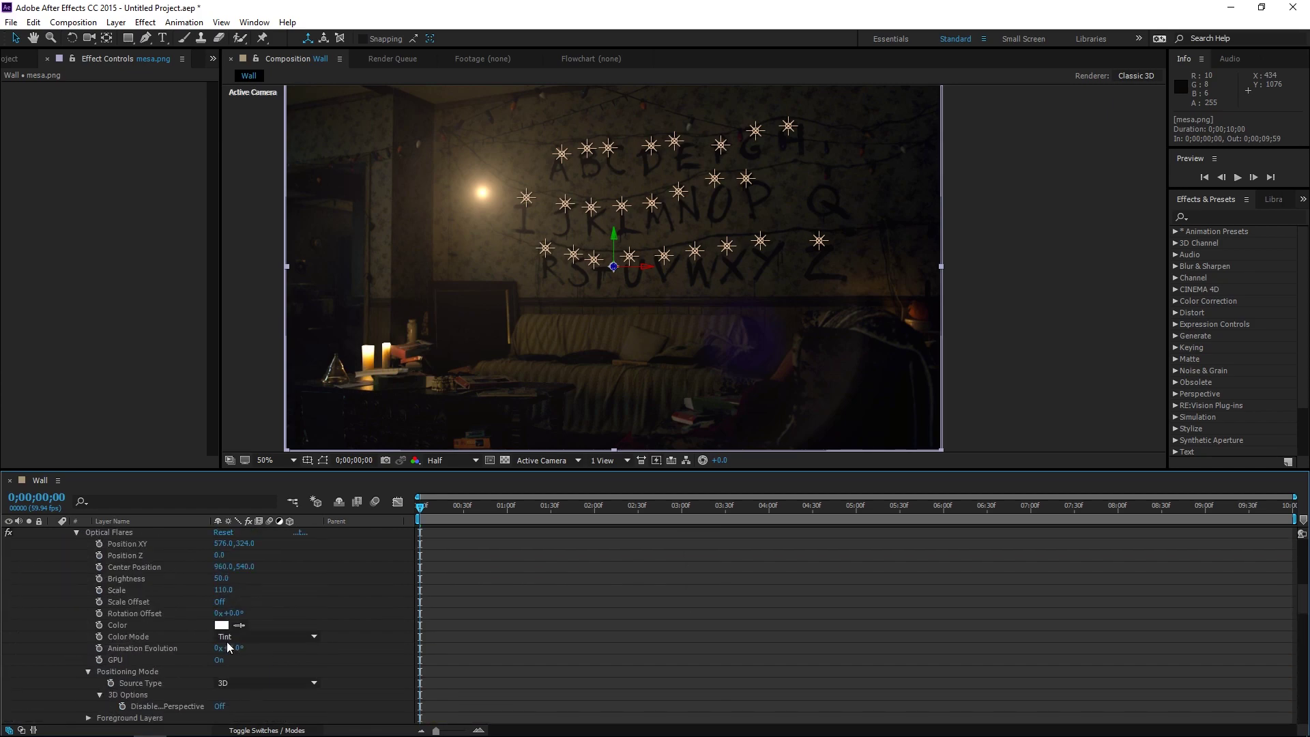
{"action": "scroll", "coordinate": [177, 604], "scroll_direction": "up", "scroll_amount": 5}
{"action": "scroll", "coordinate": [157, 628], "scroll_direction": "down", "scroll_amount": 1}
{"action": "left_click", "coordinate": [137, 648]}
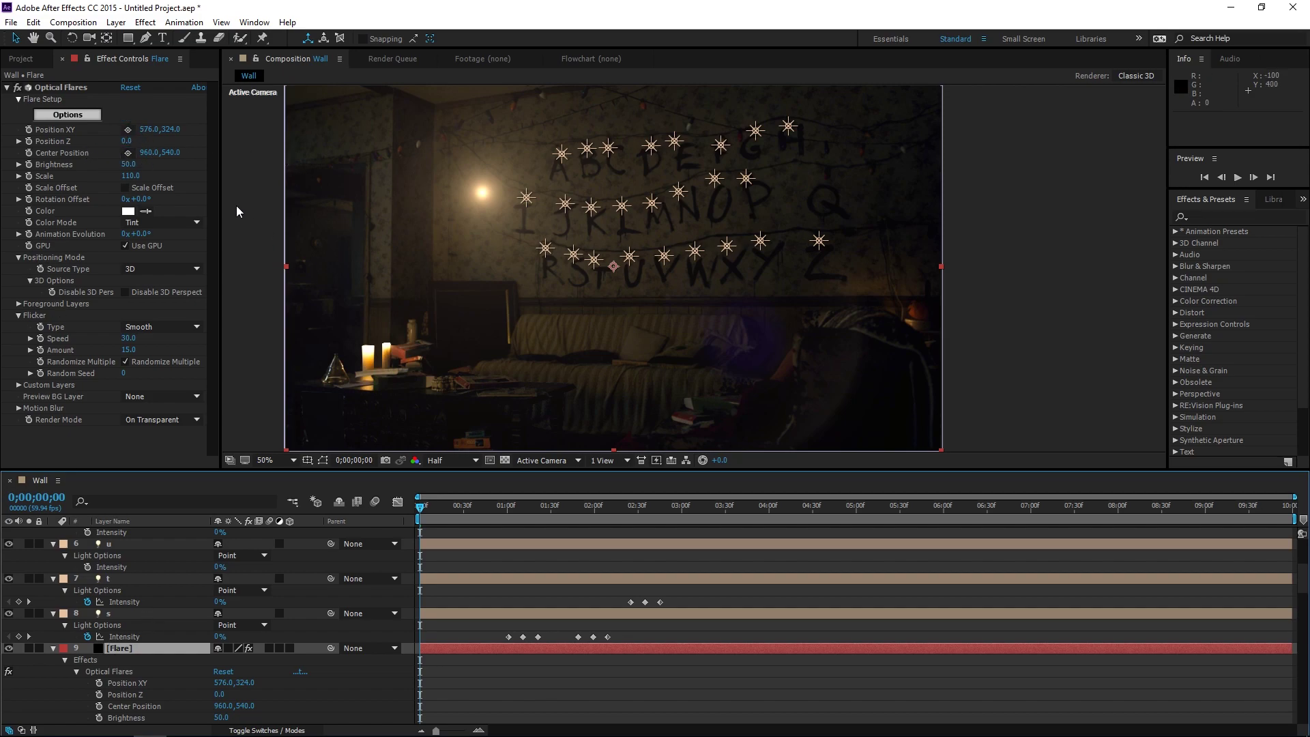
{"action": "left_click", "coordinate": [128, 129]}
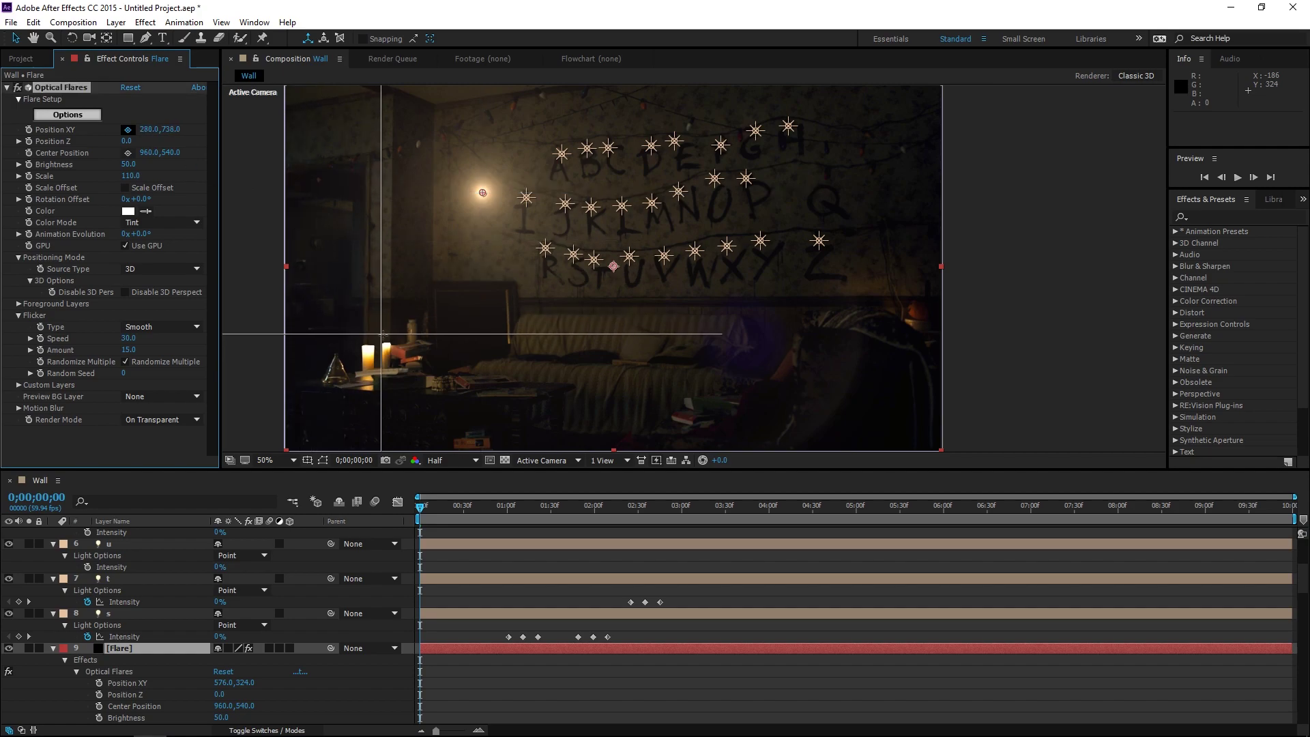
{"action": "left_click", "coordinate": [387, 339]}
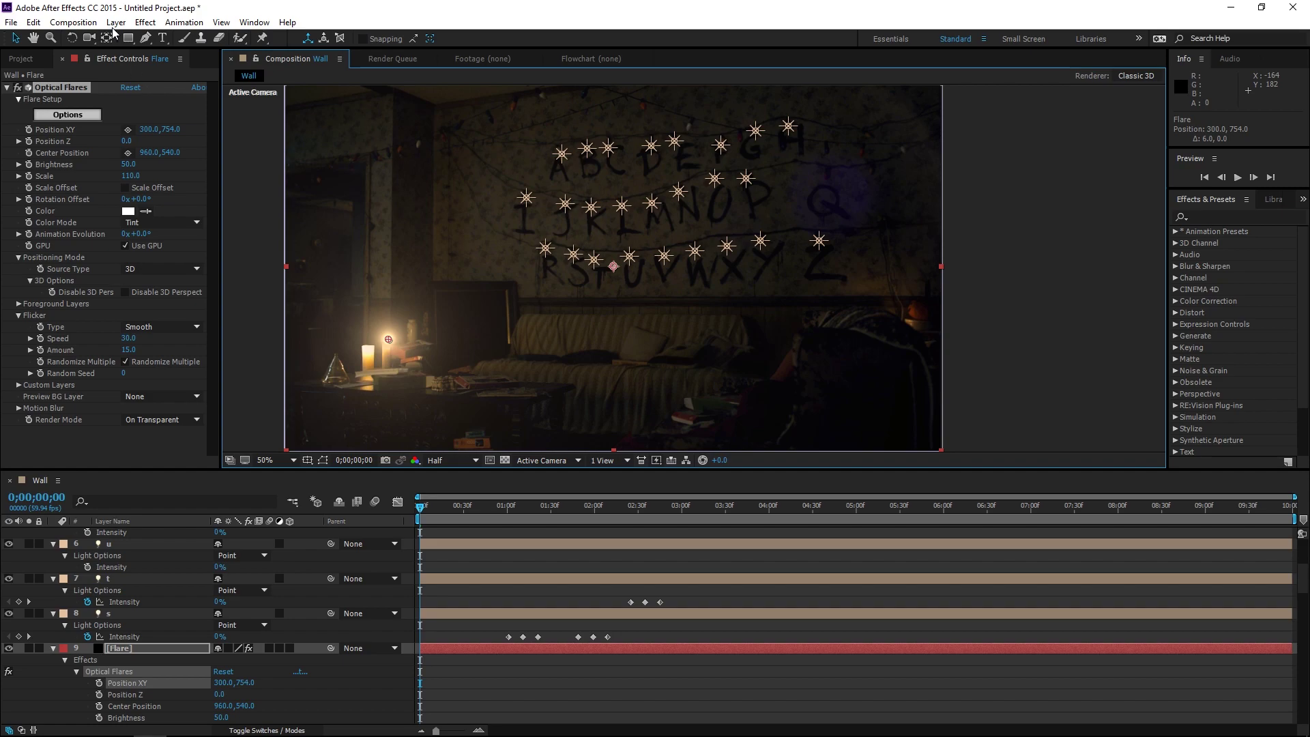
{"action": "left_click", "coordinate": [115, 23]}
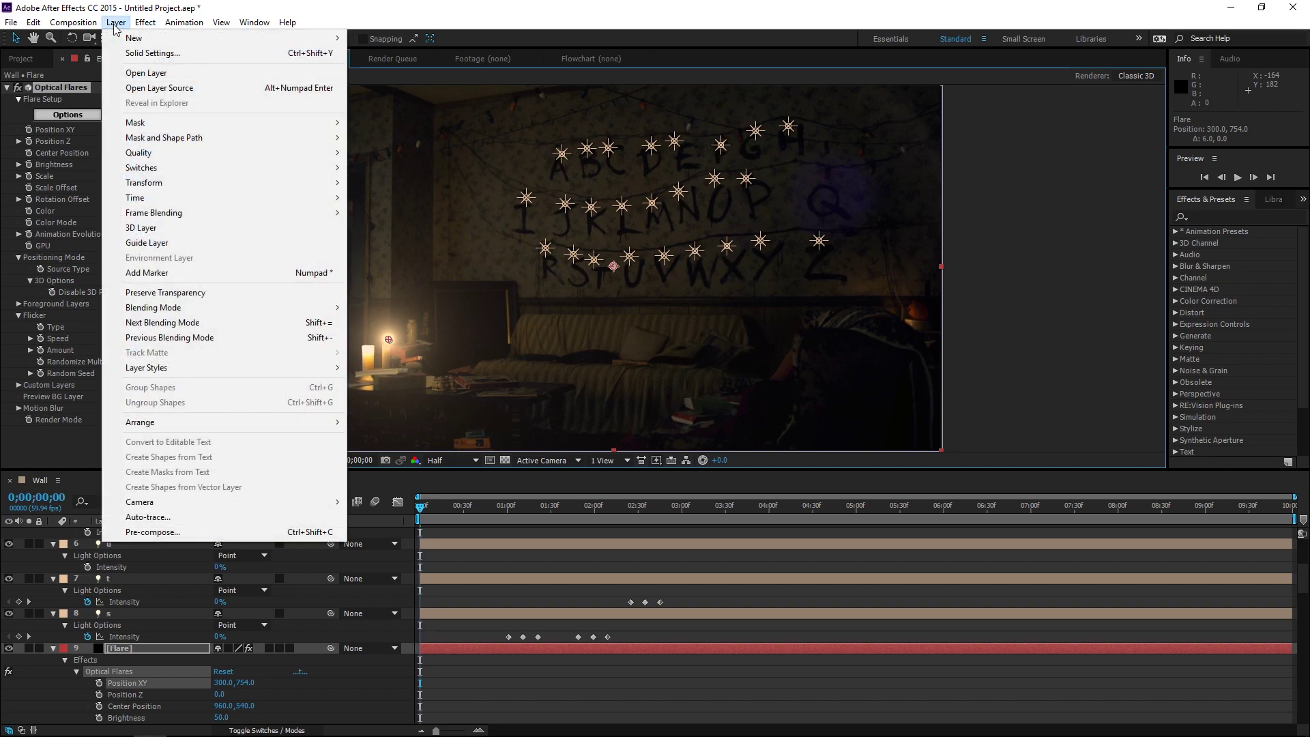
Add Camera 1 and keyframe its Point of Interest and Position (960.0, 540.0, -2666.7) at the start.
{"action": "mouse_move", "coordinate": [136, 39]}
{"action": "left_click", "coordinate": [435, 85]}
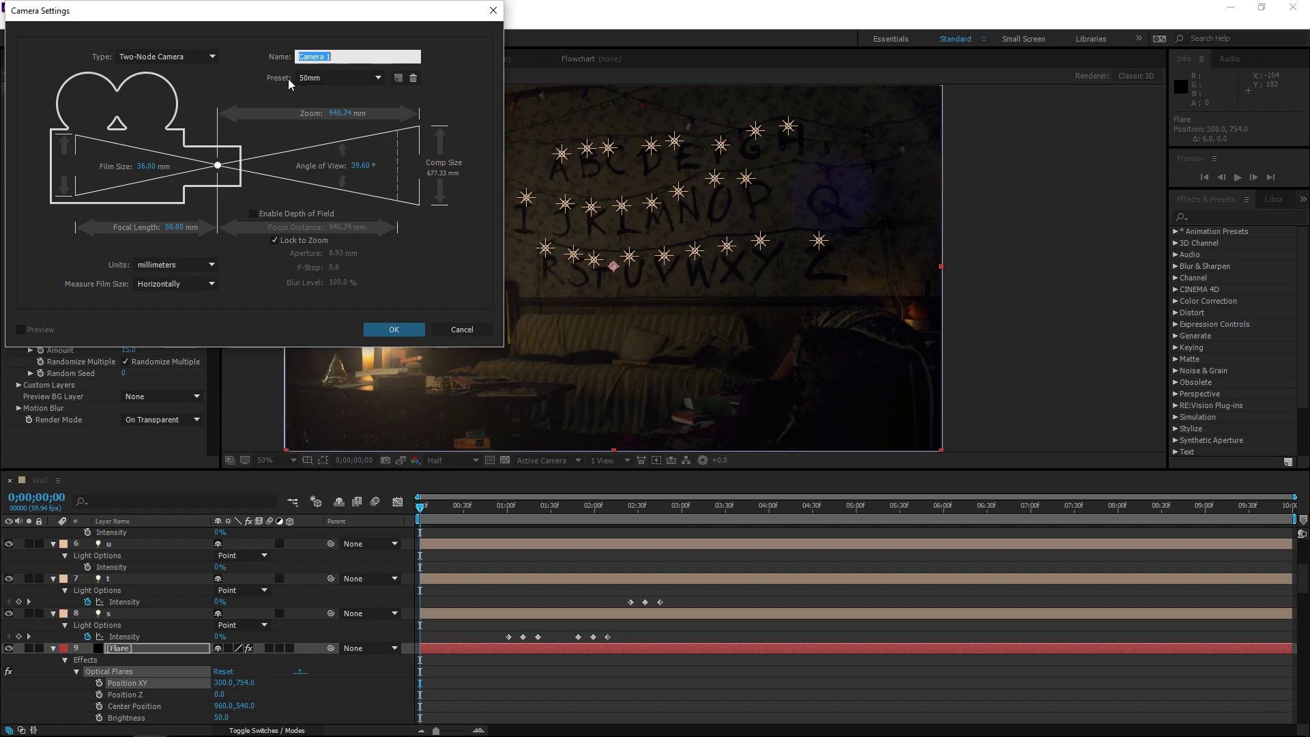
{"action": "left_click", "coordinate": [394, 330]}
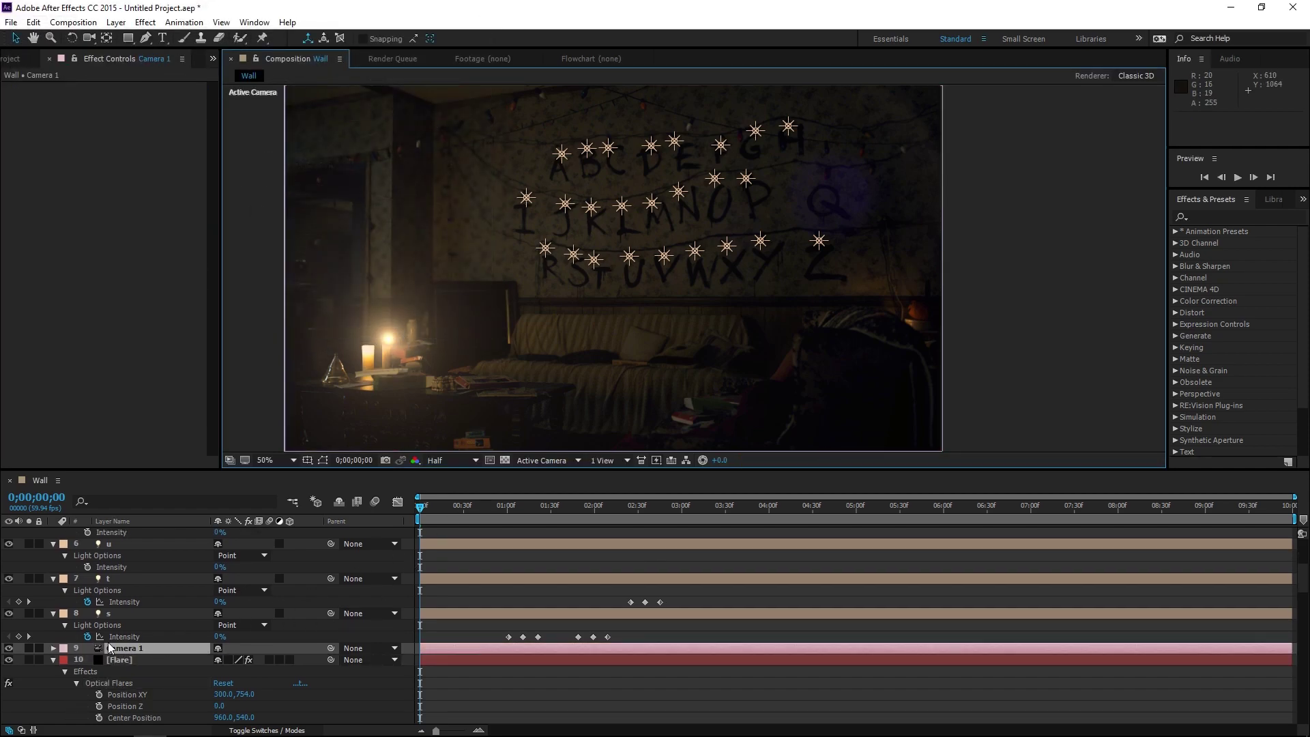
{"action": "left_click", "coordinate": [53, 649]}
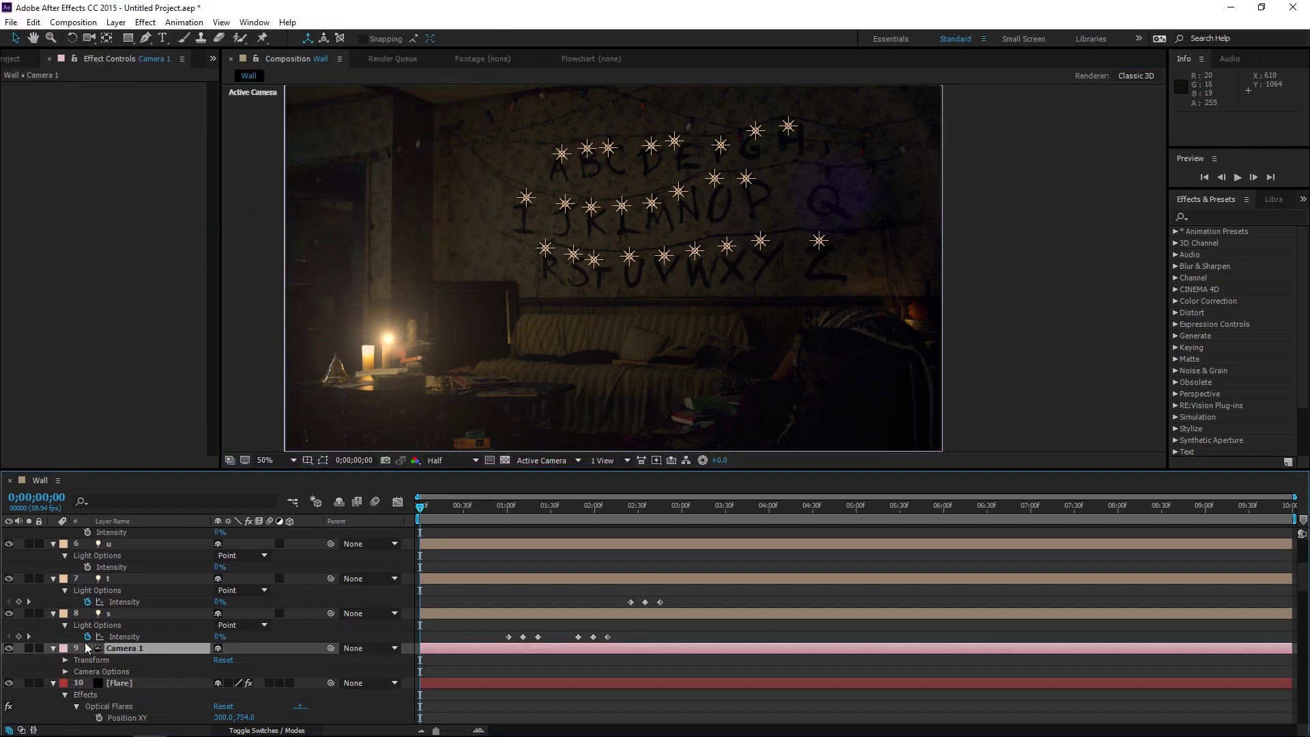
{"action": "left_click", "coordinate": [65, 660]}
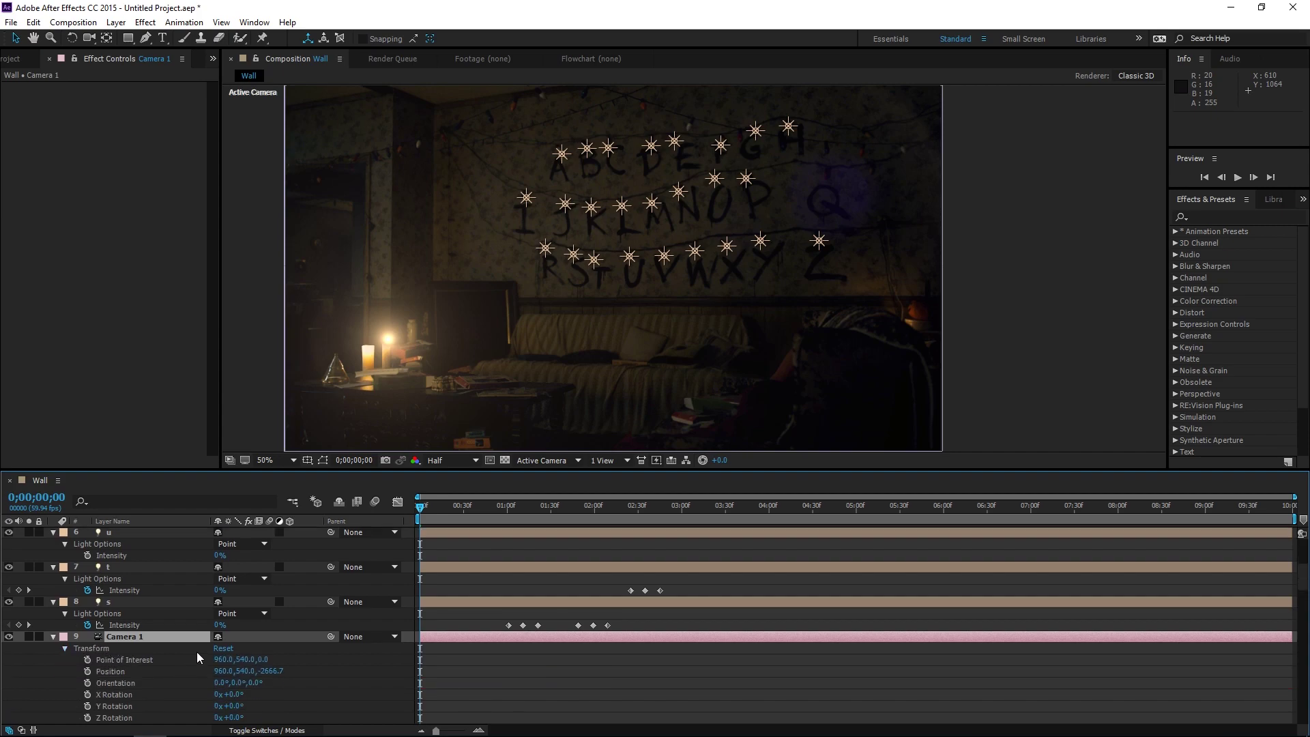
{"action": "scroll", "coordinate": [115, 640], "scroll_direction": "down", "scroll_amount": 3}
{"action": "left_click", "coordinate": [87, 625]}
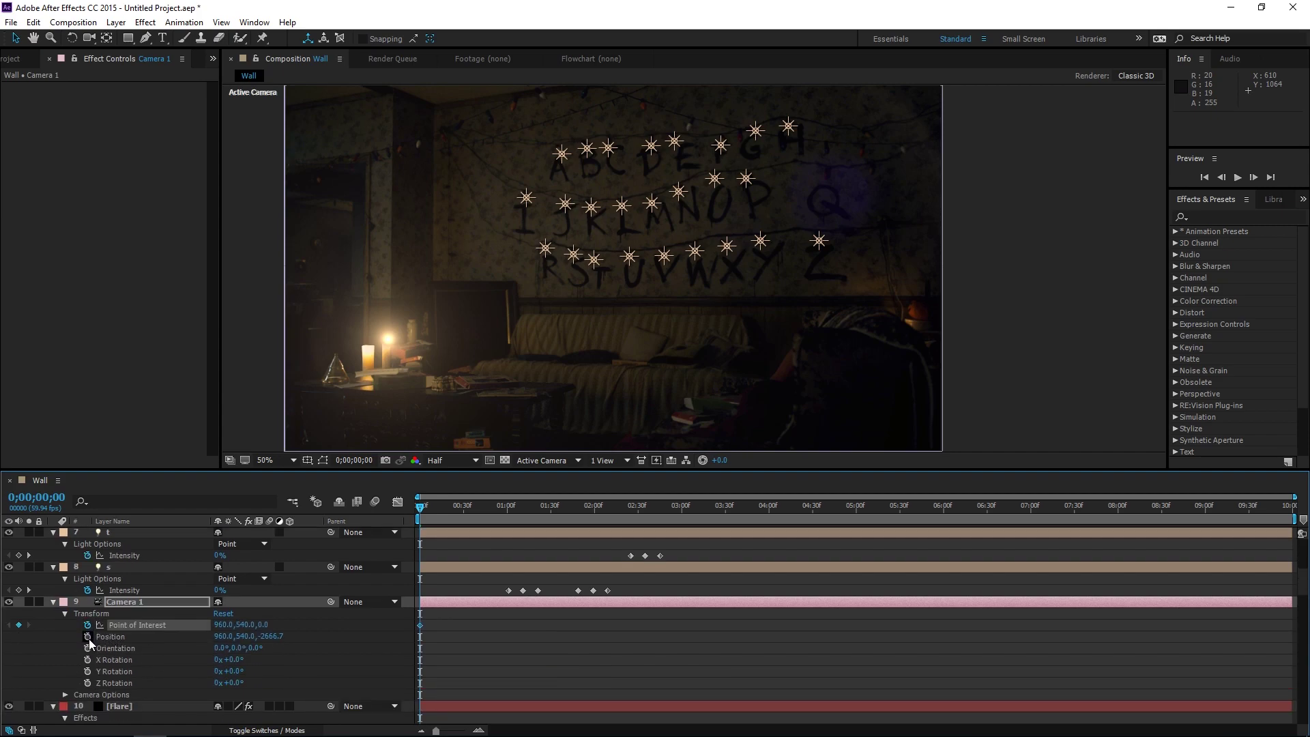
{"action": "left_click", "coordinate": [88, 637]}
Move the current time to exactly 0;00;05;00.
{"action": "left_click_drag", "start_coordinate": [419, 510], "coordinate": [850, 516]}
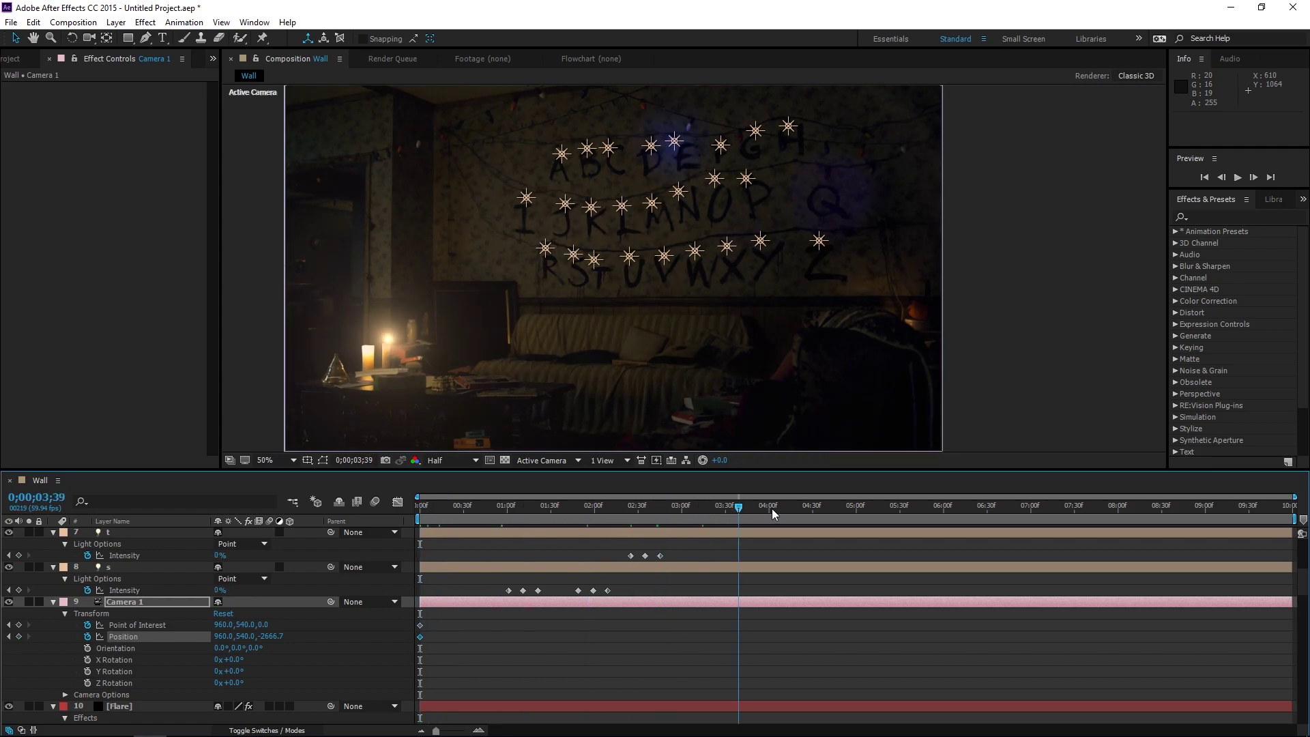
{"action": "left_click_drag", "start_coordinate": [849, 517], "coordinate": [857, 517]}
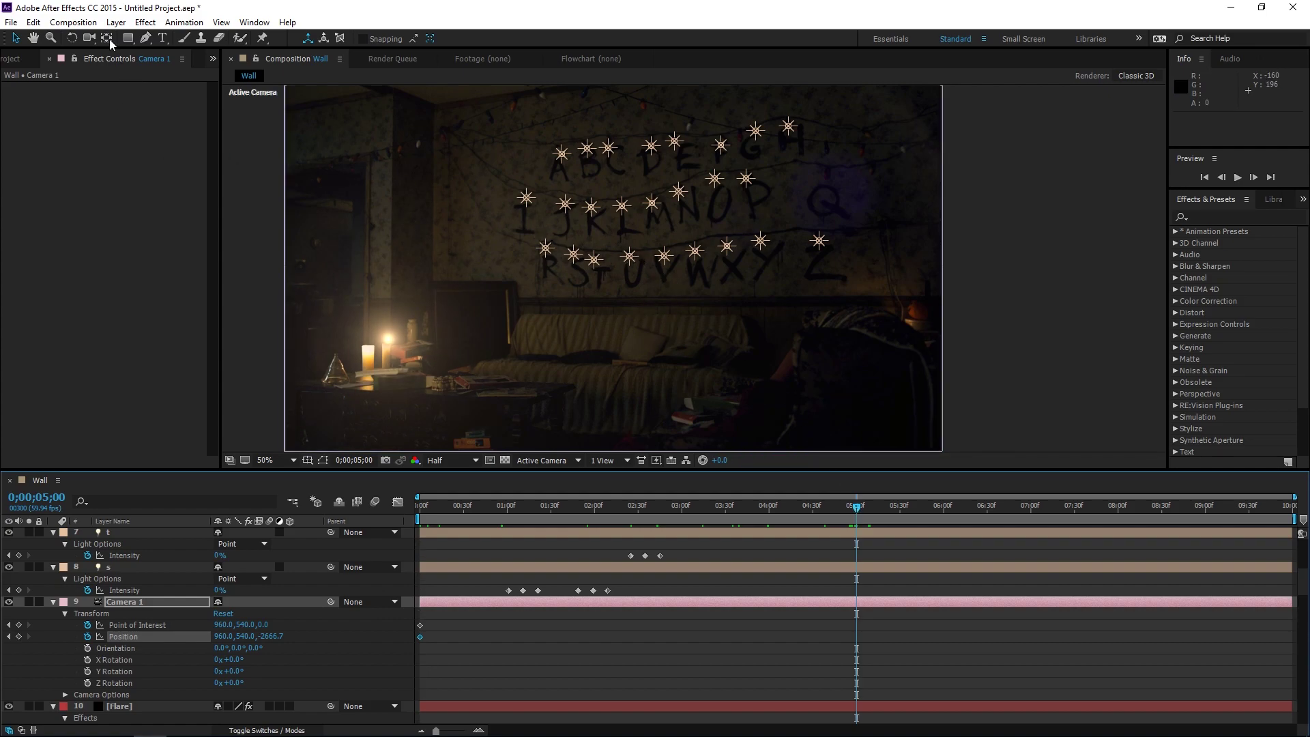
{"action": "left_click_drag", "start_coordinate": [90, 39], "coordinate": [148, 72]}
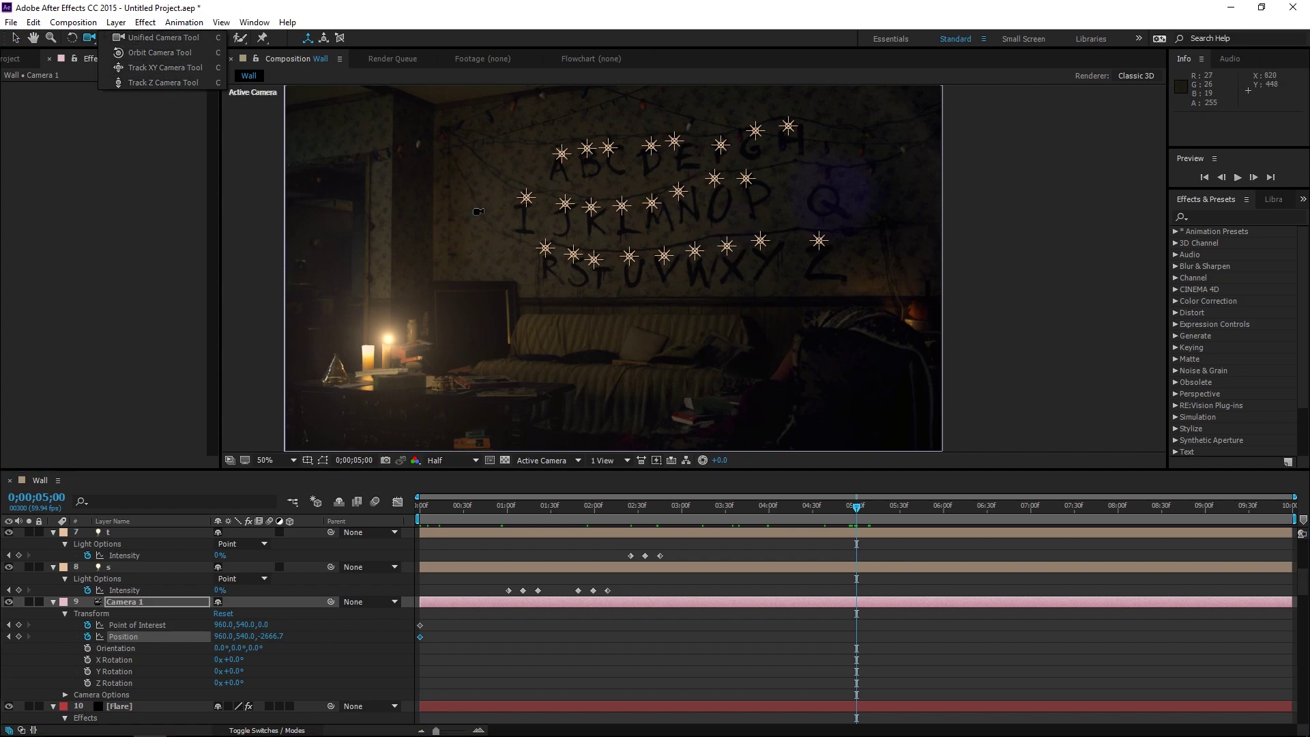
Push Camera 1 in on the wall at 5s, to position 858.5, 566.6, -2324.3.
{"action": "left_click", "coordinate": [153, 68]}
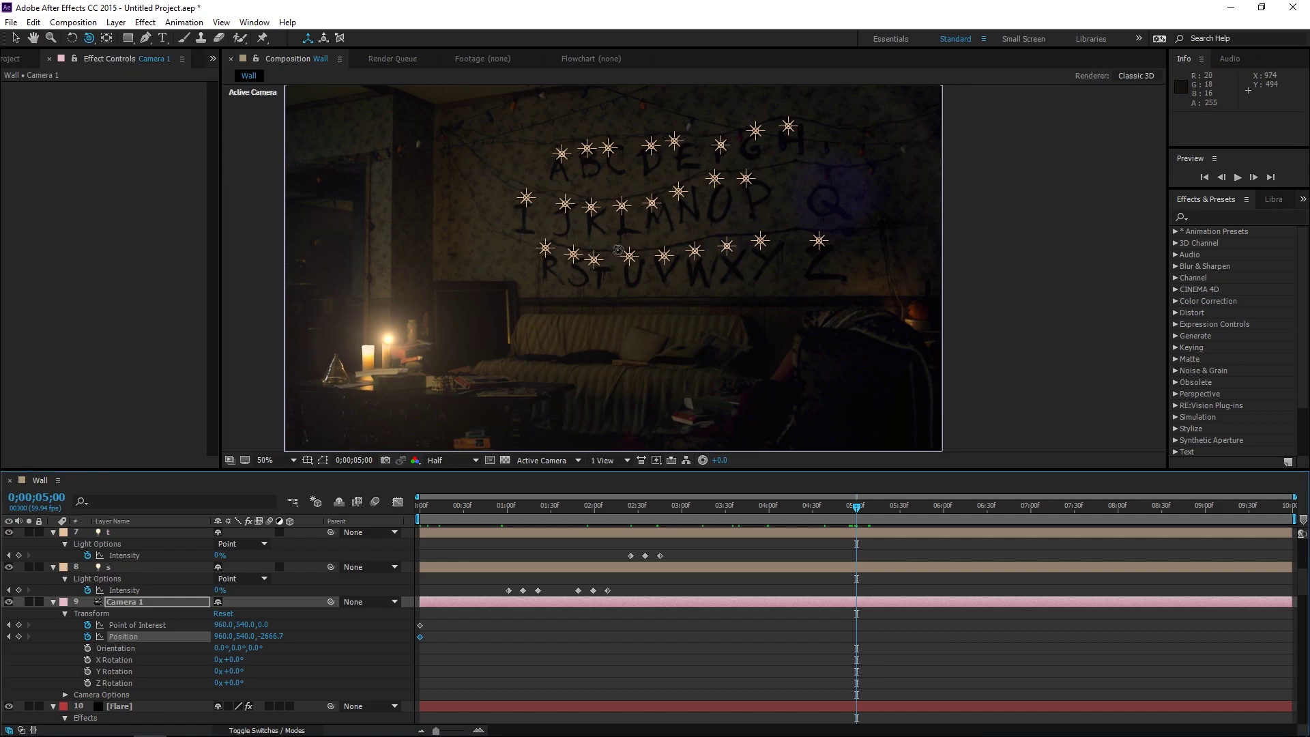
{"action": "mouse_move", "coordinate": [618, 251]}
{"action": "left_mouse_down"}
{"action": "mouse_move", "coordinate": [615, 198]}
{"action": "mouse_move", "coordinate": [632, 223]}
{"action": "left_mouse_up"}
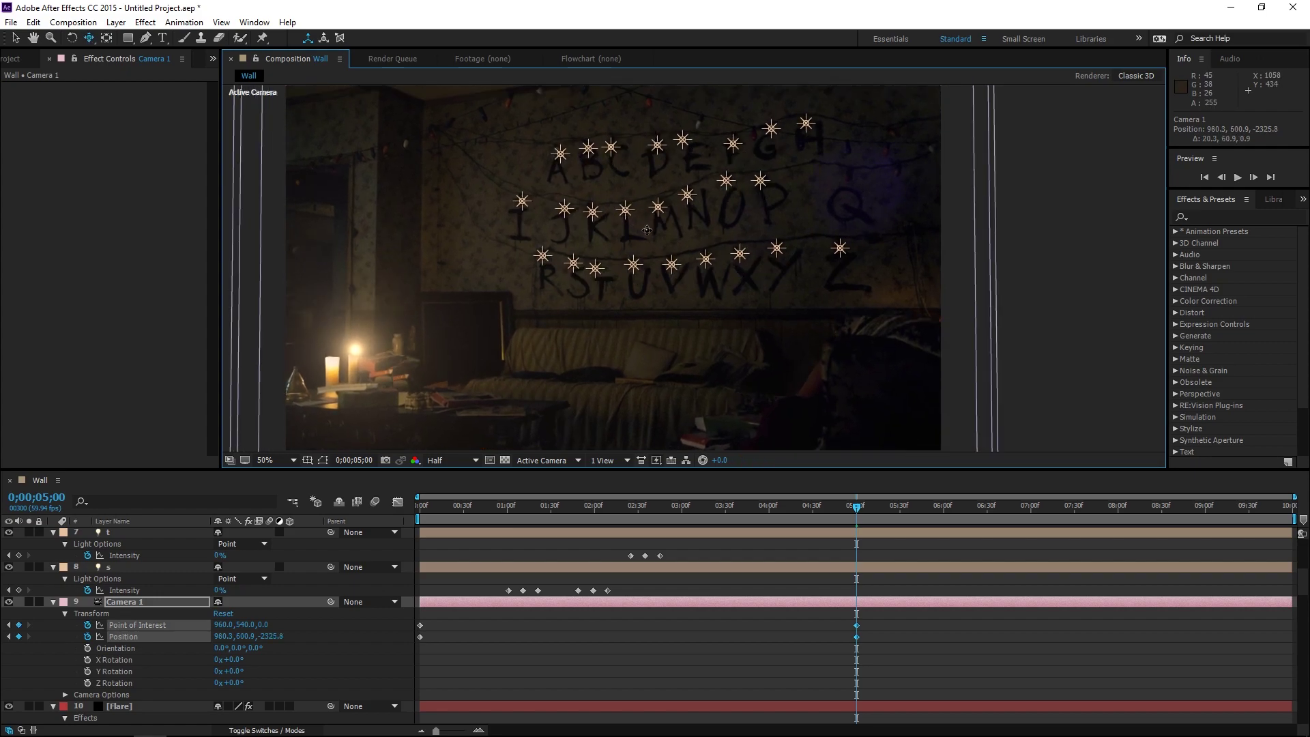
{"action": "key", "text": "c"}
{"action": "left_click_drag", "start_coordinate": [650, 230], "coordinate": [653, 230]}
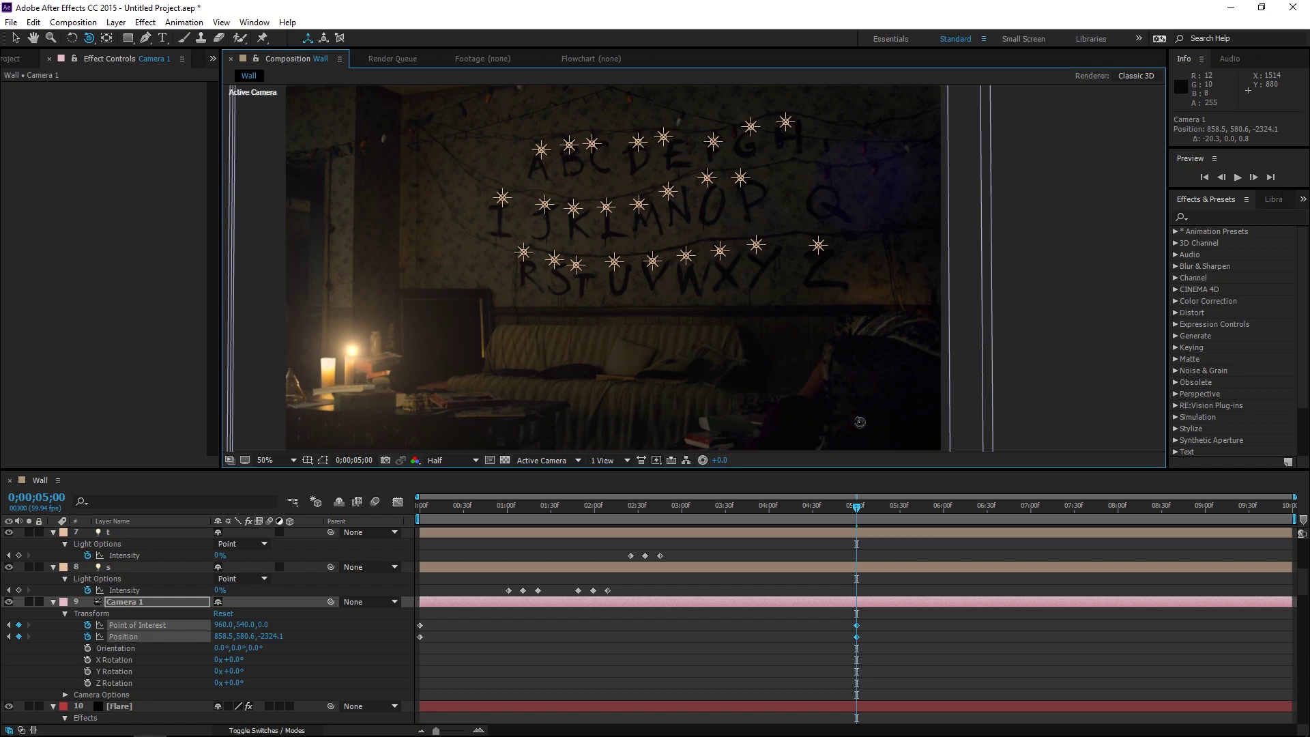
{"action": "key", "text": "c"}
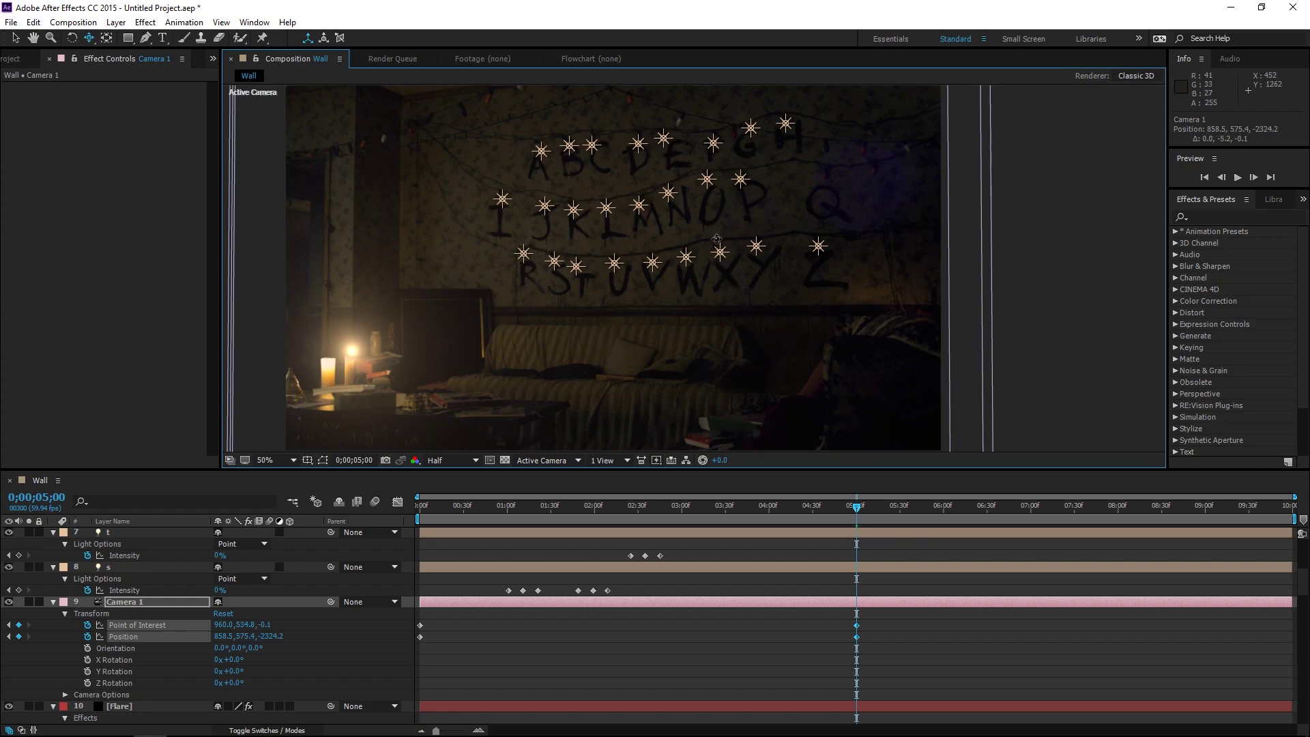
{"action": "left_click_drag", "start_coordinate": [716, 234], "coordinate": [717, 241]}
{"action": "scroll", "coordinate": [815, 225], "scroll_direction": "down", "scroll_amount": 1}
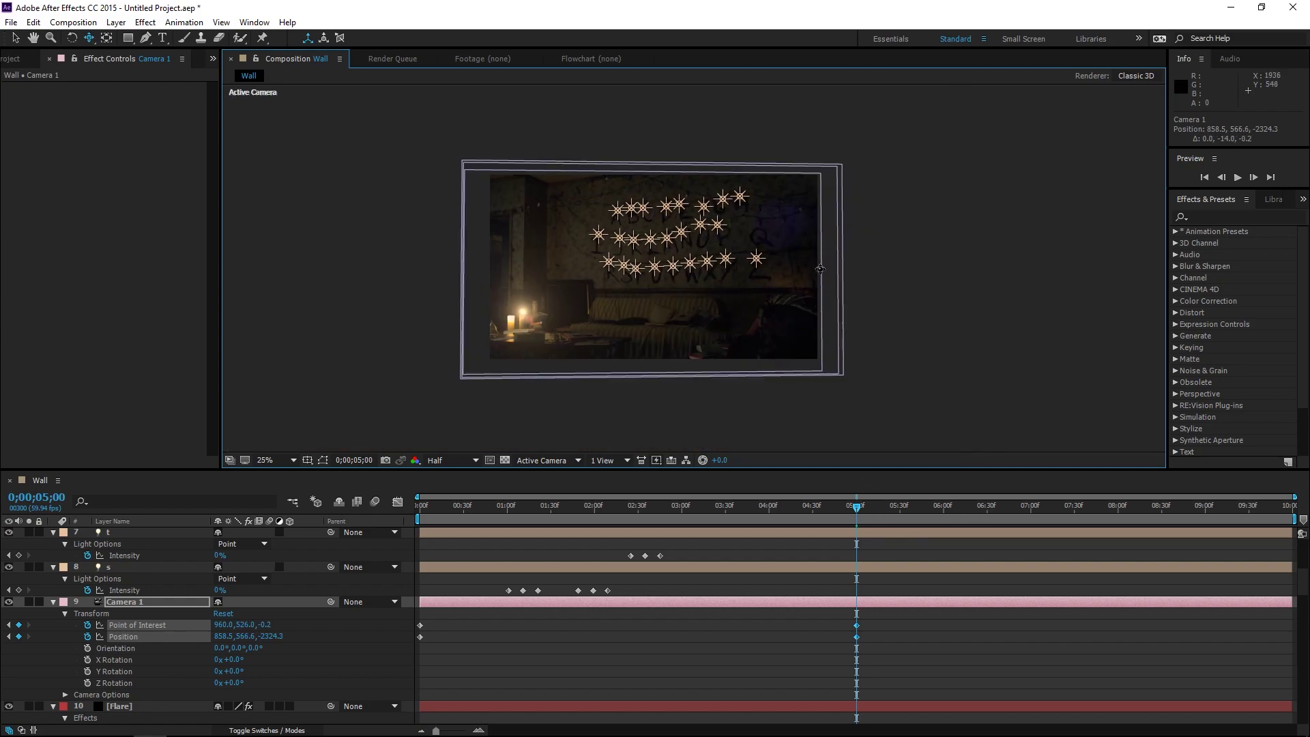
{"action": "key", "text": "period"}
Scrub between about 1.5 and 5 seconds to review the camera push-in.
{"action": "left_click_drag", "start_coordinate": [857, 509], "coordinate": [579, 509]}
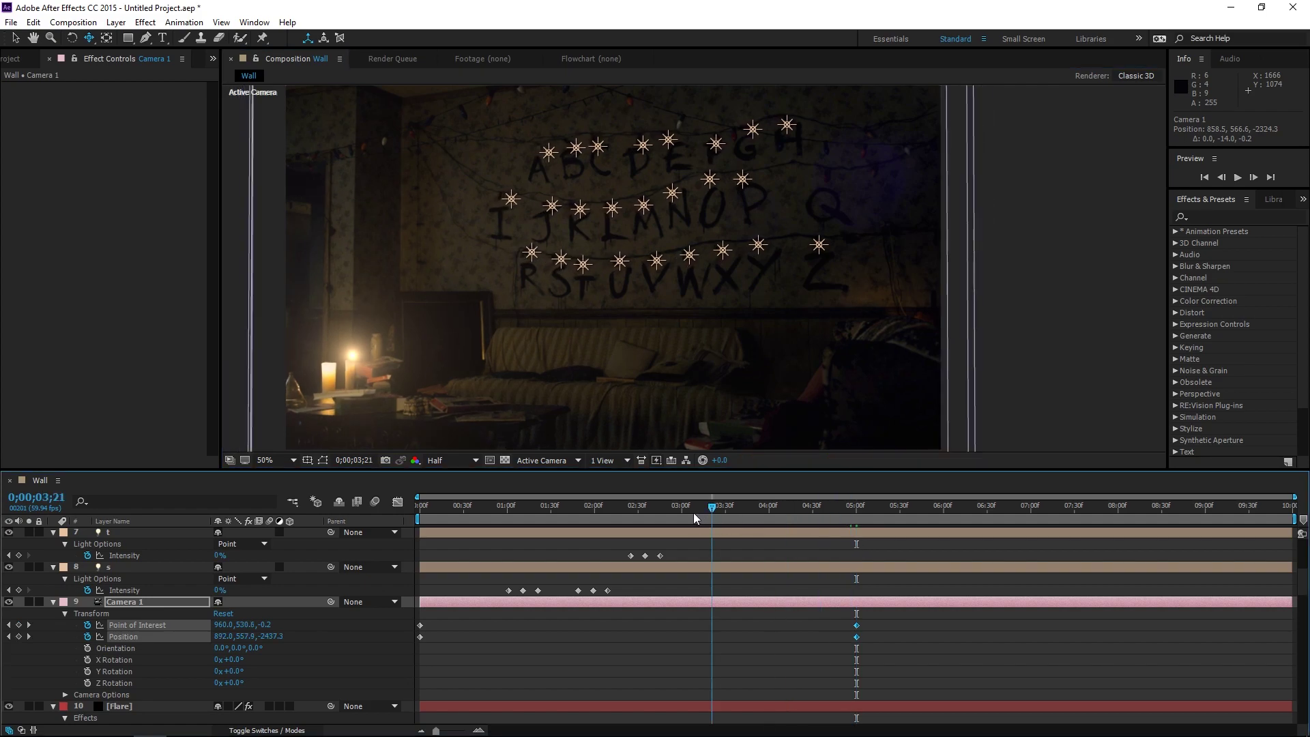
{"action": "left_click_drag", "start_coordinate": [430, 506], "coordinate": [598, 506]}
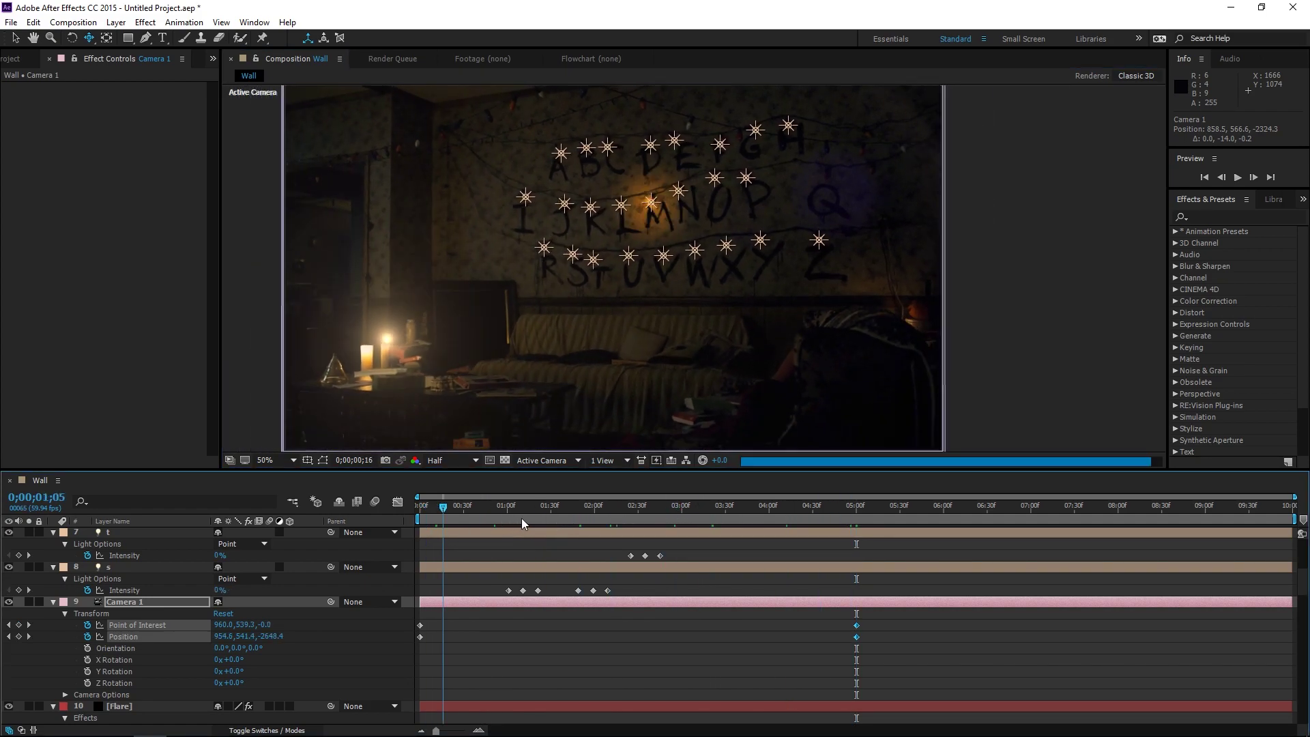
{"action": "left_click_drag", "start_coordinate": [609, 506], "coordinate": [436, 506]}
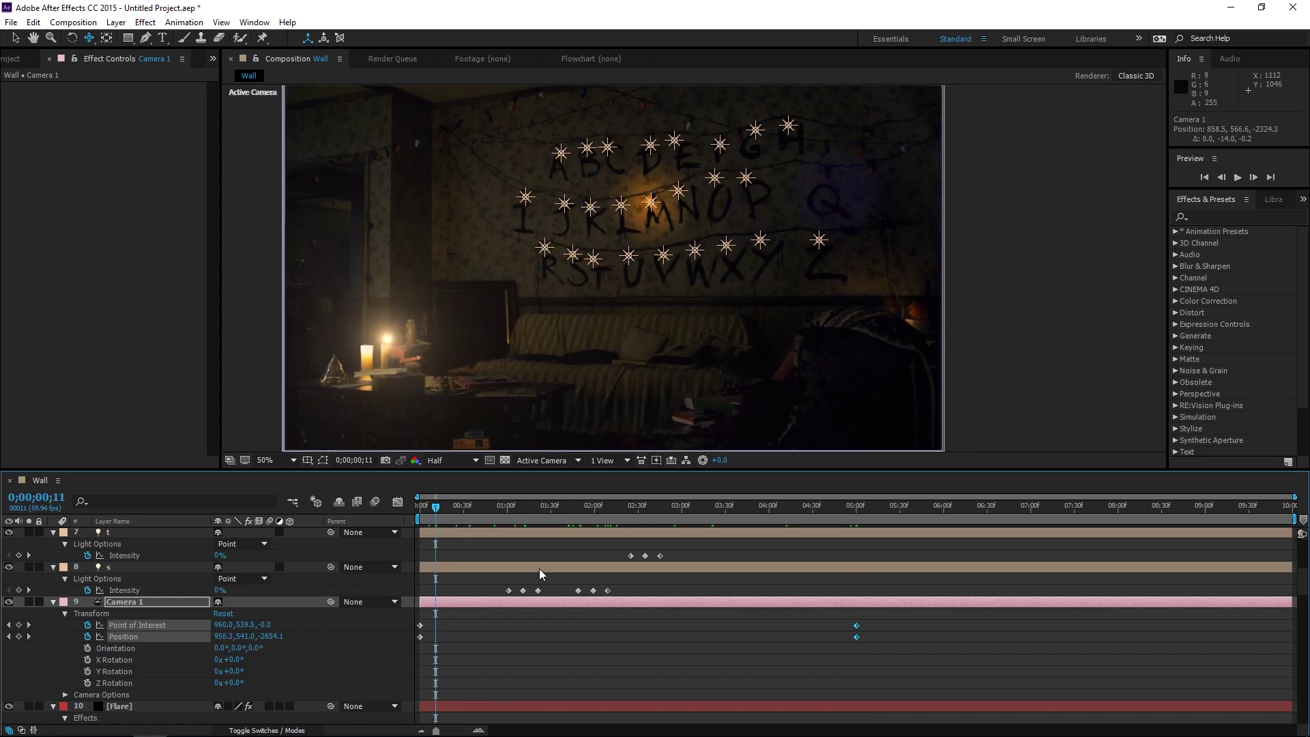
{"action": "key", "text": "period"}
{"action": "key", "text": "period"}
{"action": "key", "text": "comma"}
{"action": "key", "text": "comma"}
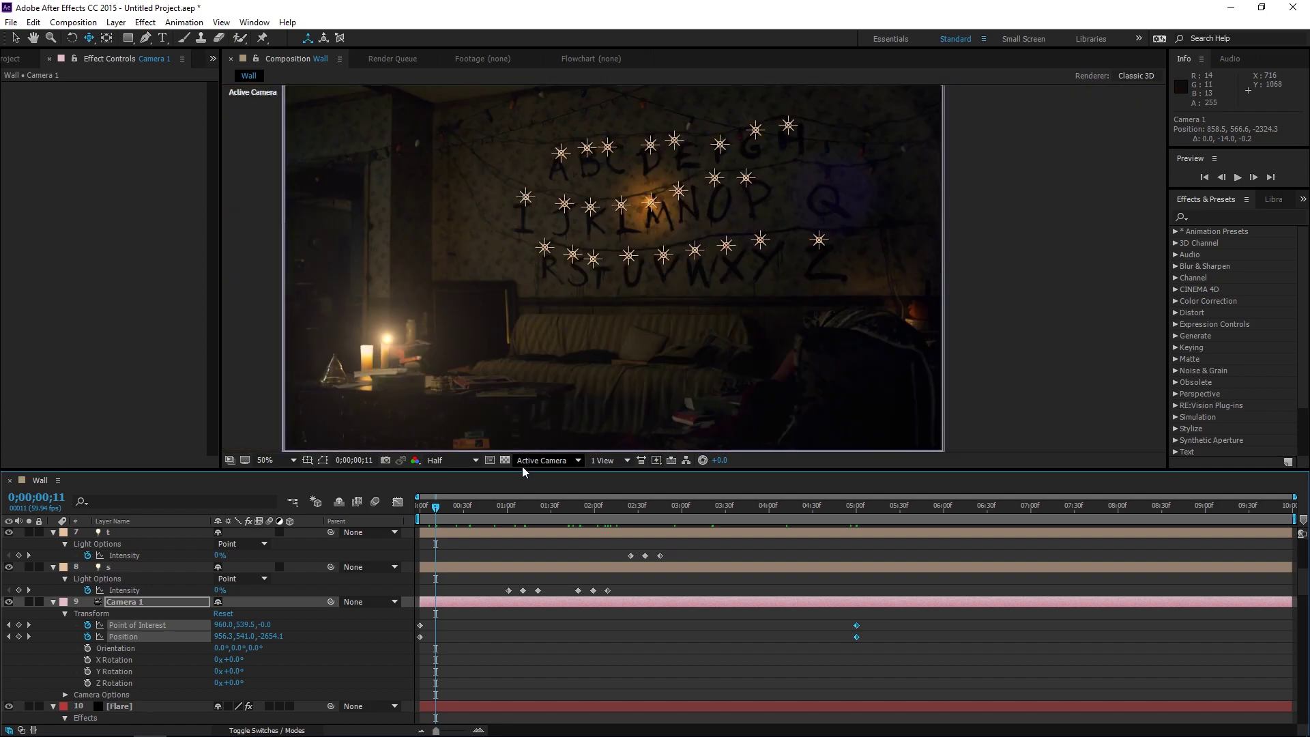
{"action": "left_click_drag", "start_coordinate": [516, 508], "coordinate": [699, 509]}
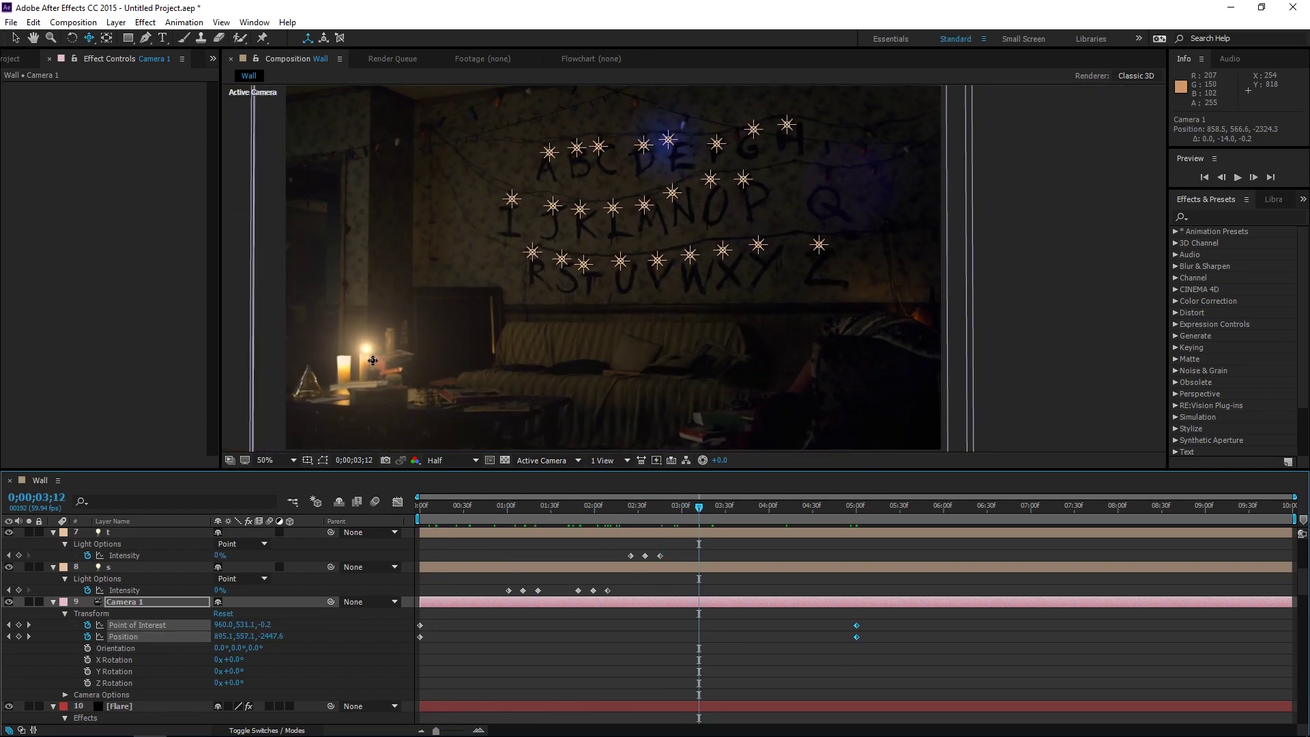
{"action": "key", "text": "period"}
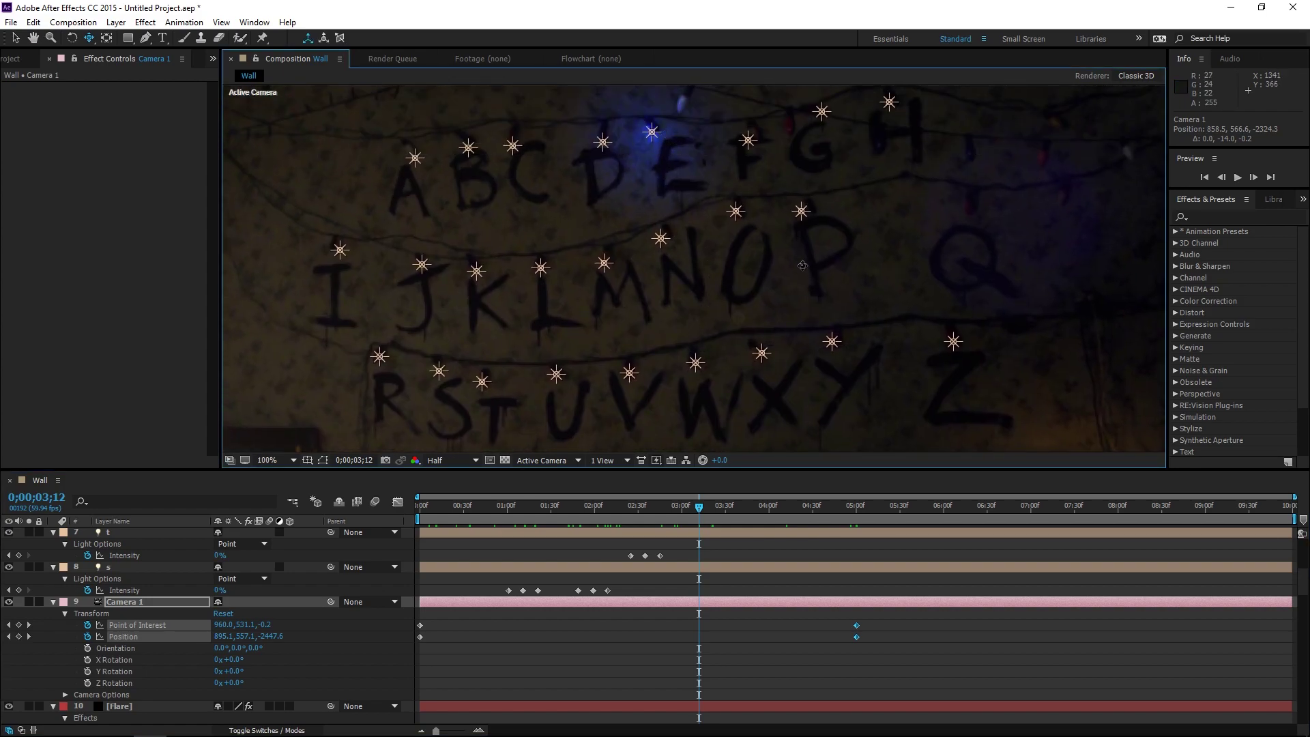
{"action": "key", "text": "comma"}
{"action": "key", "text": "comma"}
{"action": "key", "text": "period"}
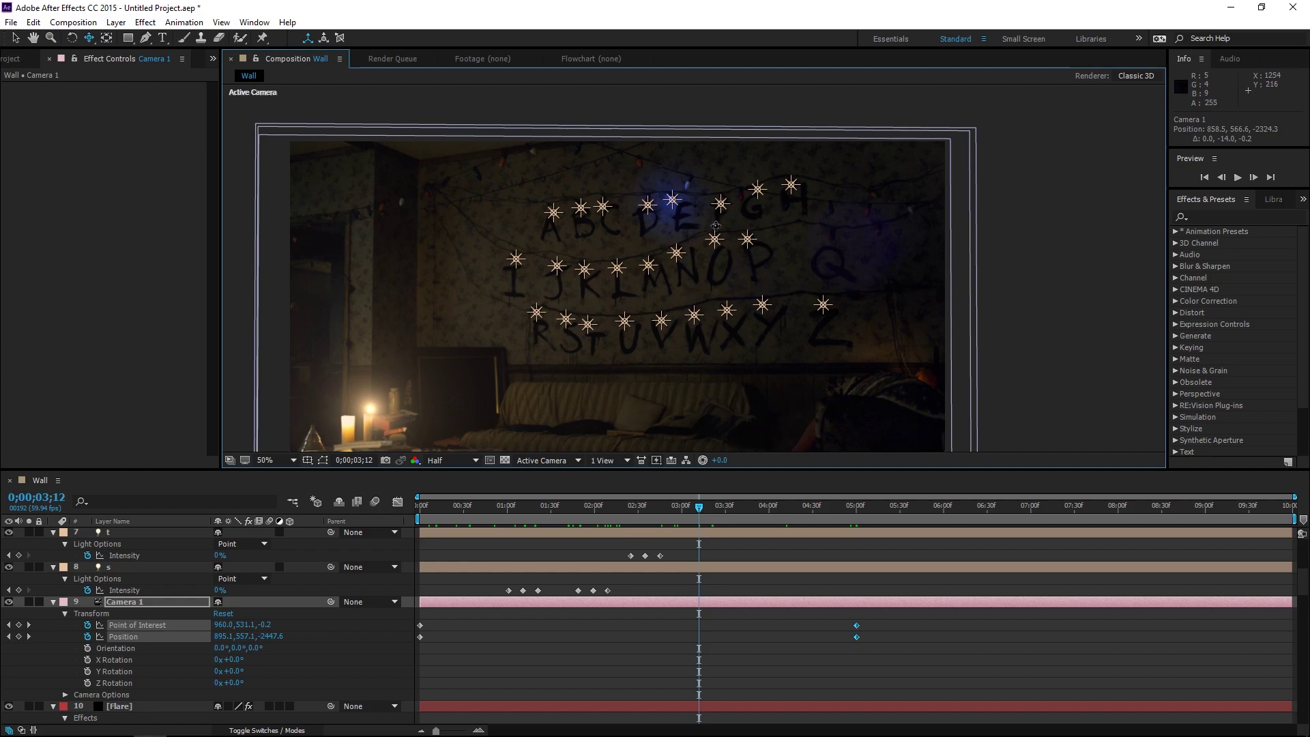
{"action": "left_click", "coordinate": [858, 514]}
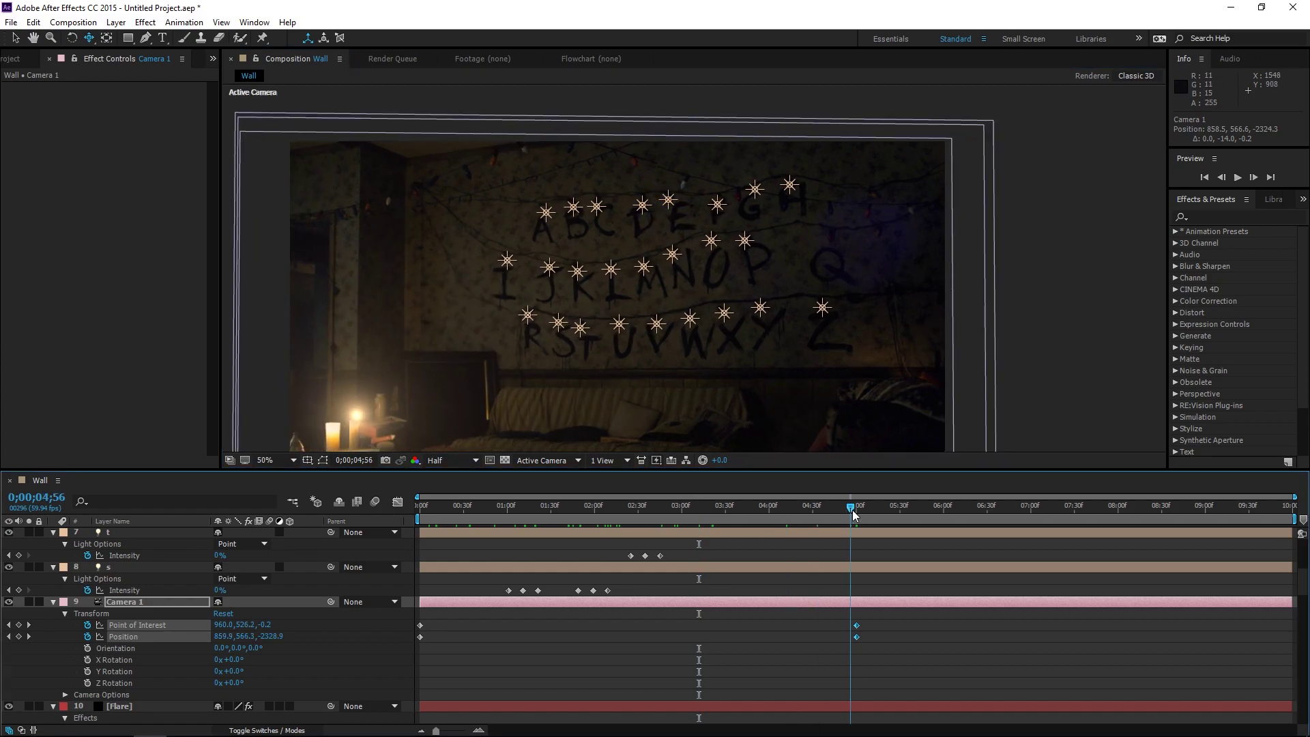
Import Glitch transition 01.mp4 into the project.
{"action": "left_click", "coordinate": [29, 57]}
{"action": "double_click", "coordinate": [112, 280]}
{"action": "double_click", "coordinate": [832, 258]}
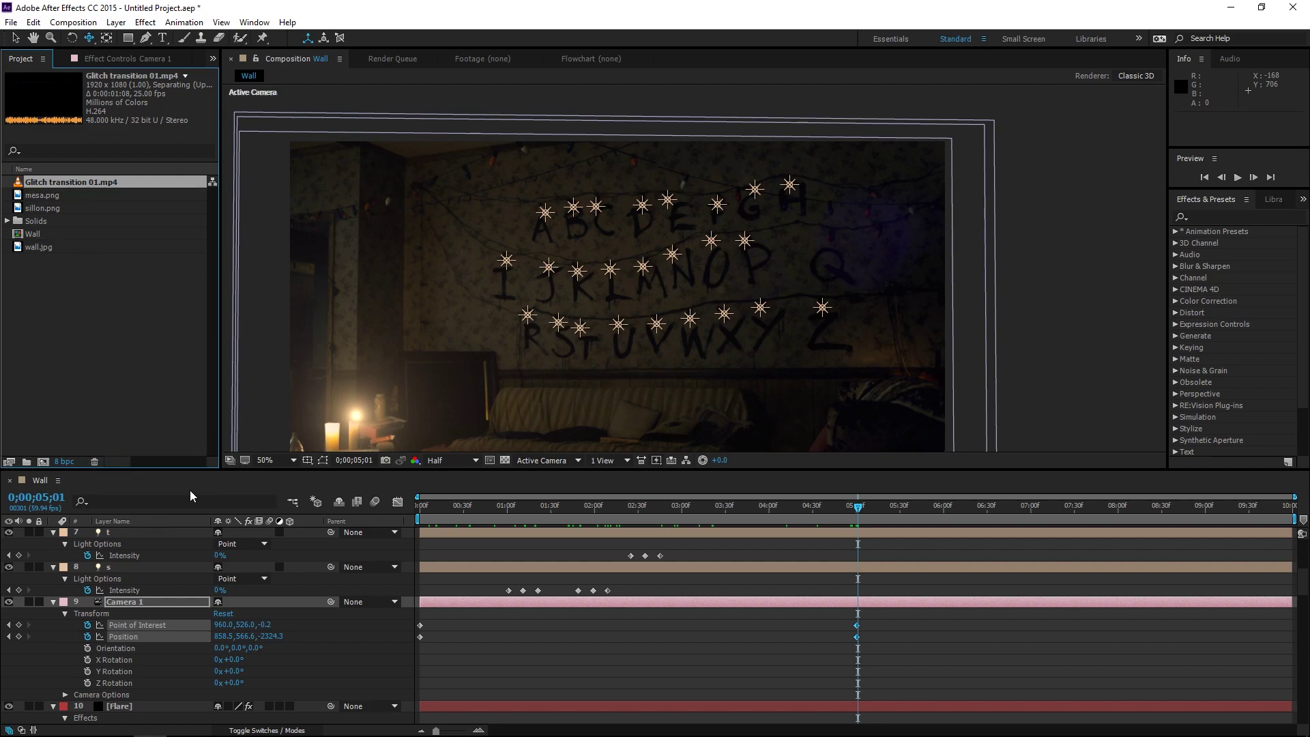
Add Glitch transition 01.mp4 as Wall's top layer, starting at about 4;29.
{"action": "scroll", "coordinate": [225, 558], "scroll_direction": "up", "scroll_amount": 1}
{"action": "scroll", "coordinate": [225, 558], "scroll_direction": "up", "scroll_amount": 5}
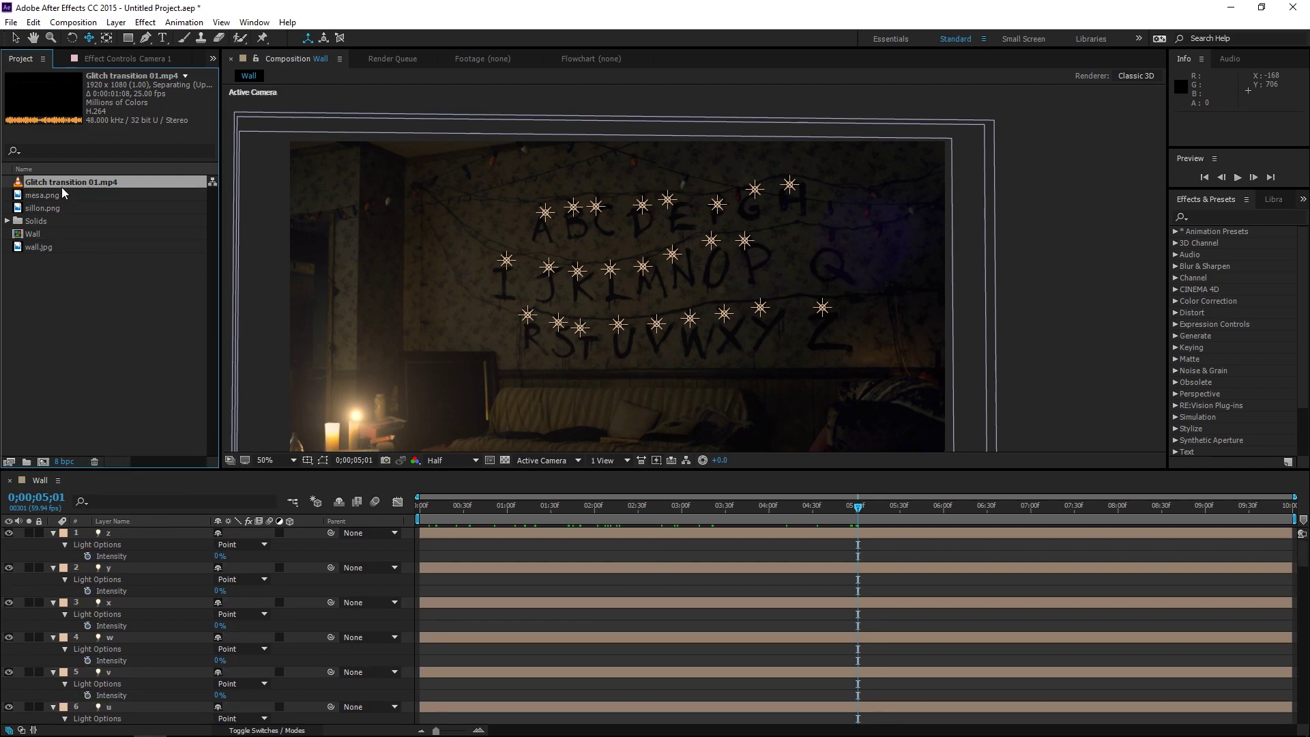
{"action": "left_click_drag", "start_coordinate": [62, 187], "coordinate": [192, 536]}
{"action": "left_click_drag", "start_coordinate": [515, 533], "coordinate": [906, 534]}
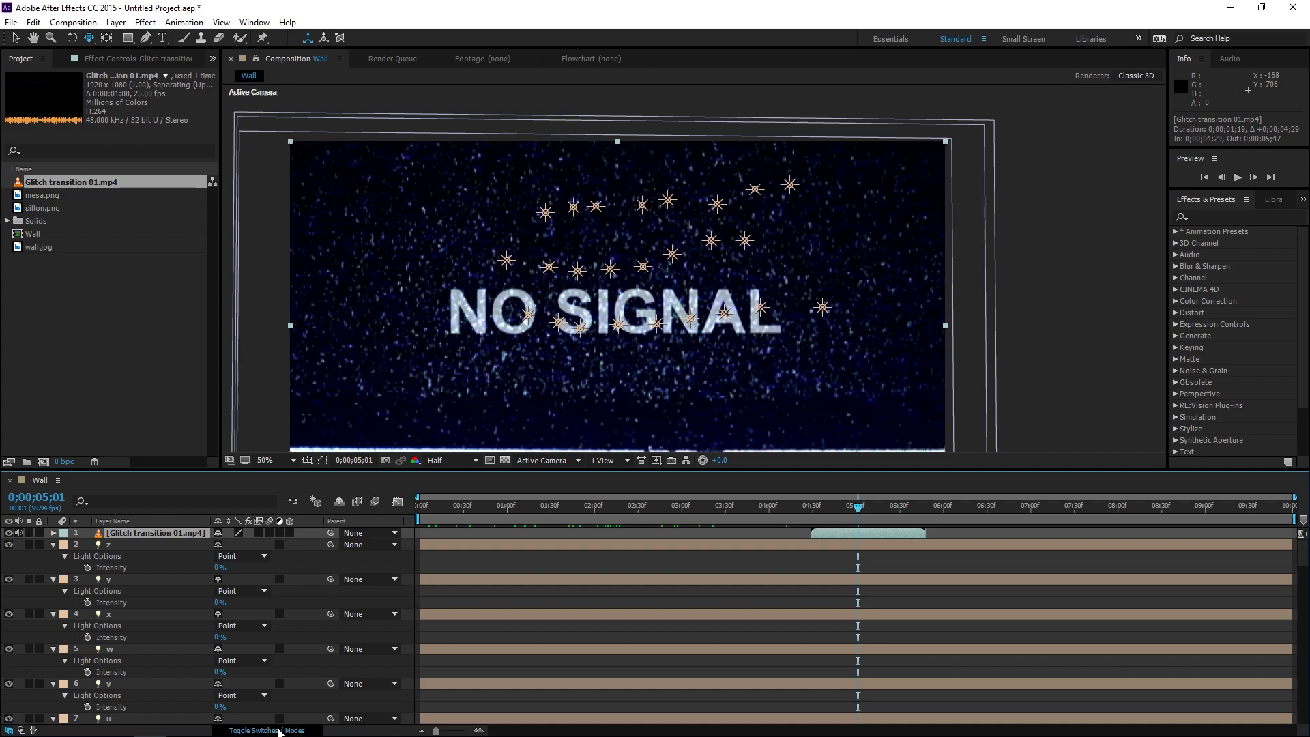
Set the glitch layer's blending mode to Add.
{"action": "left_click", "coordinate": [269, 730]}
{"action": "left_click", "coordinate": [251, 533]}
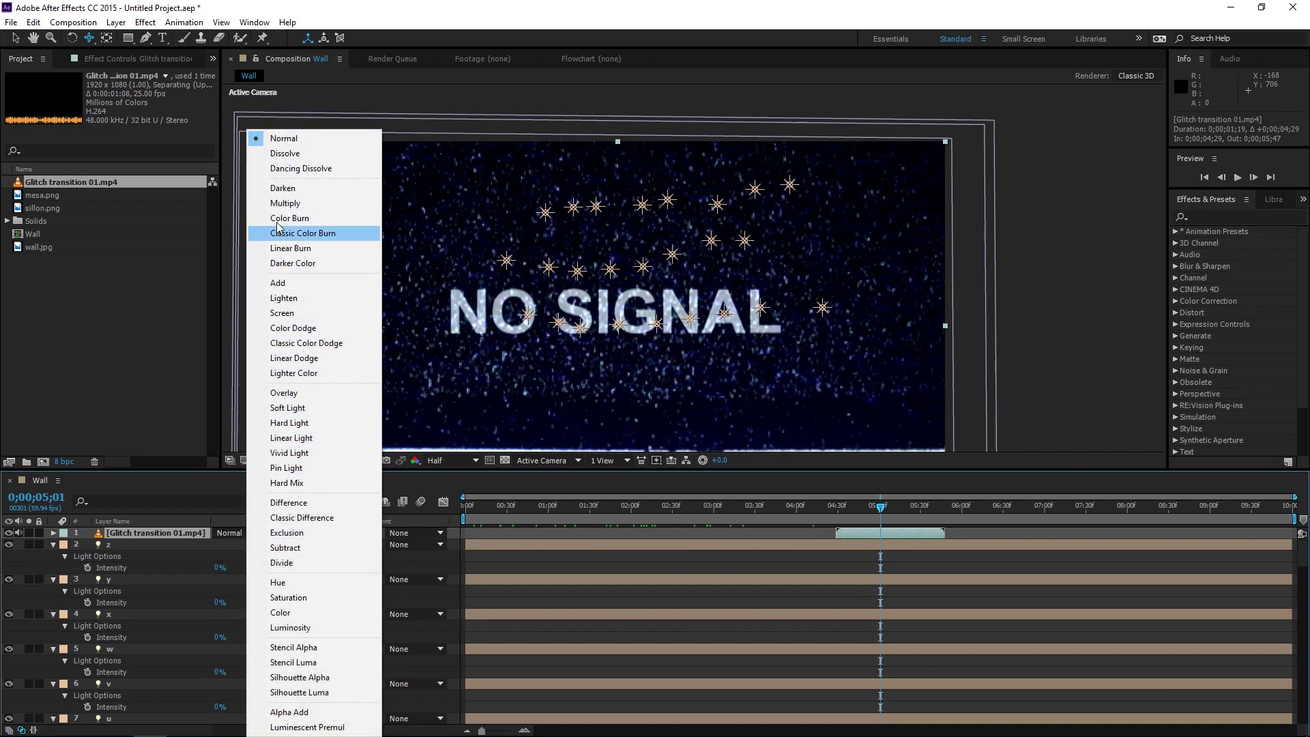
{"action": "left_click", "coordinate": [266, 284]}
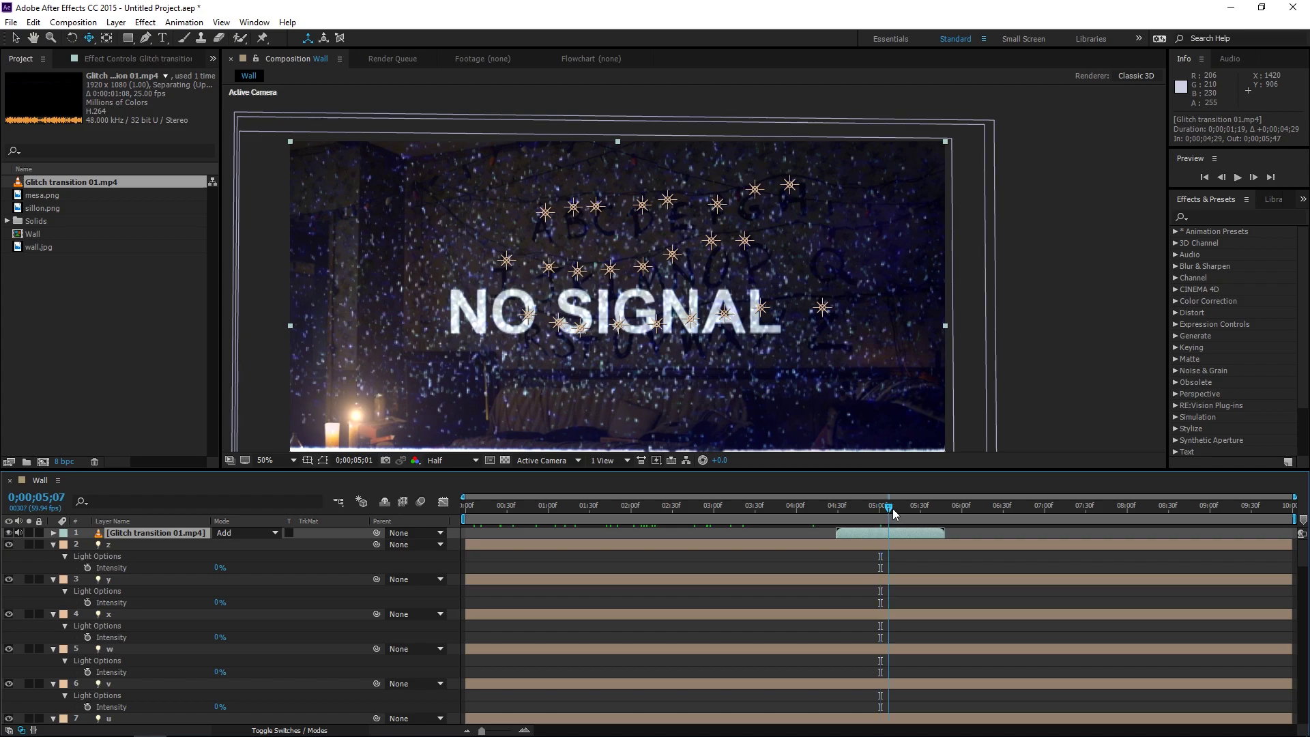
End the work area at 0;00;05;30, where the glitch finishes.
{"action": "left_click_drag", "start_coordinate": [892, 513], "coordinate": [921, 518]}
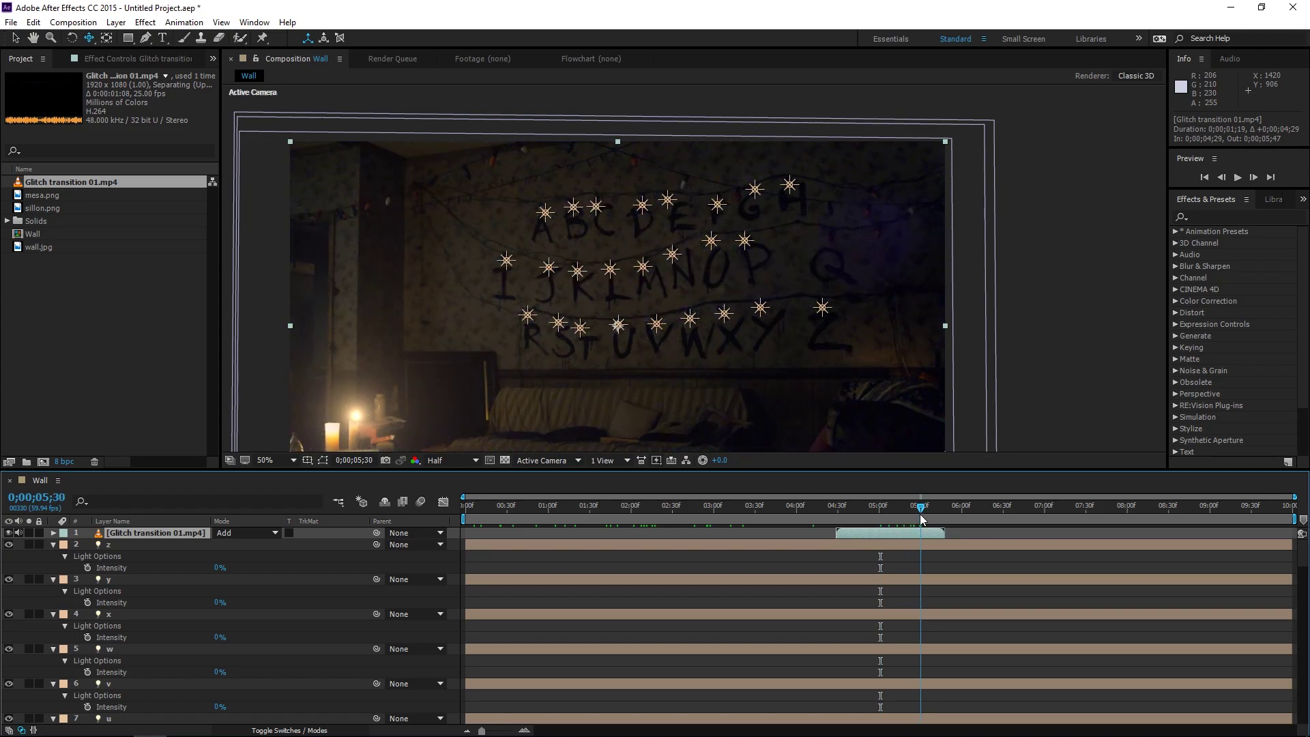
{"action": "key", "text": "n"}
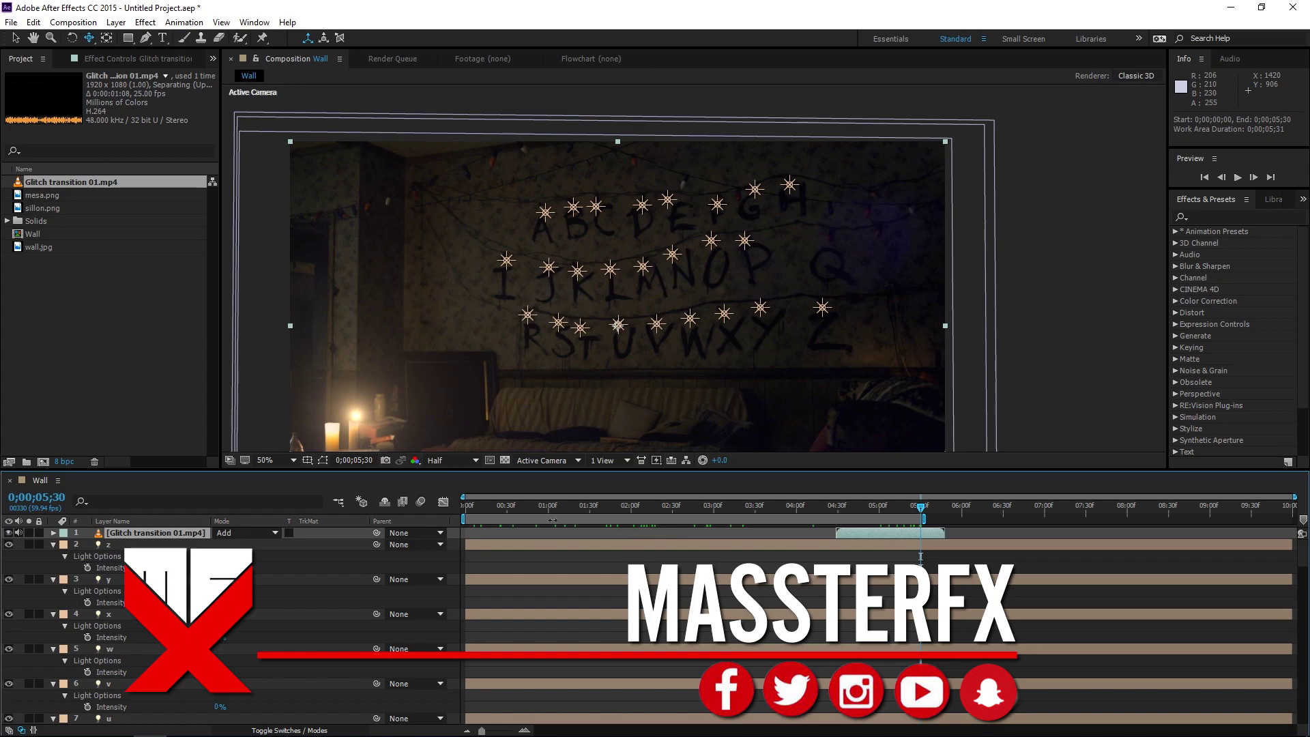
{"action": "right_click", "coordinate": [703, 516]}
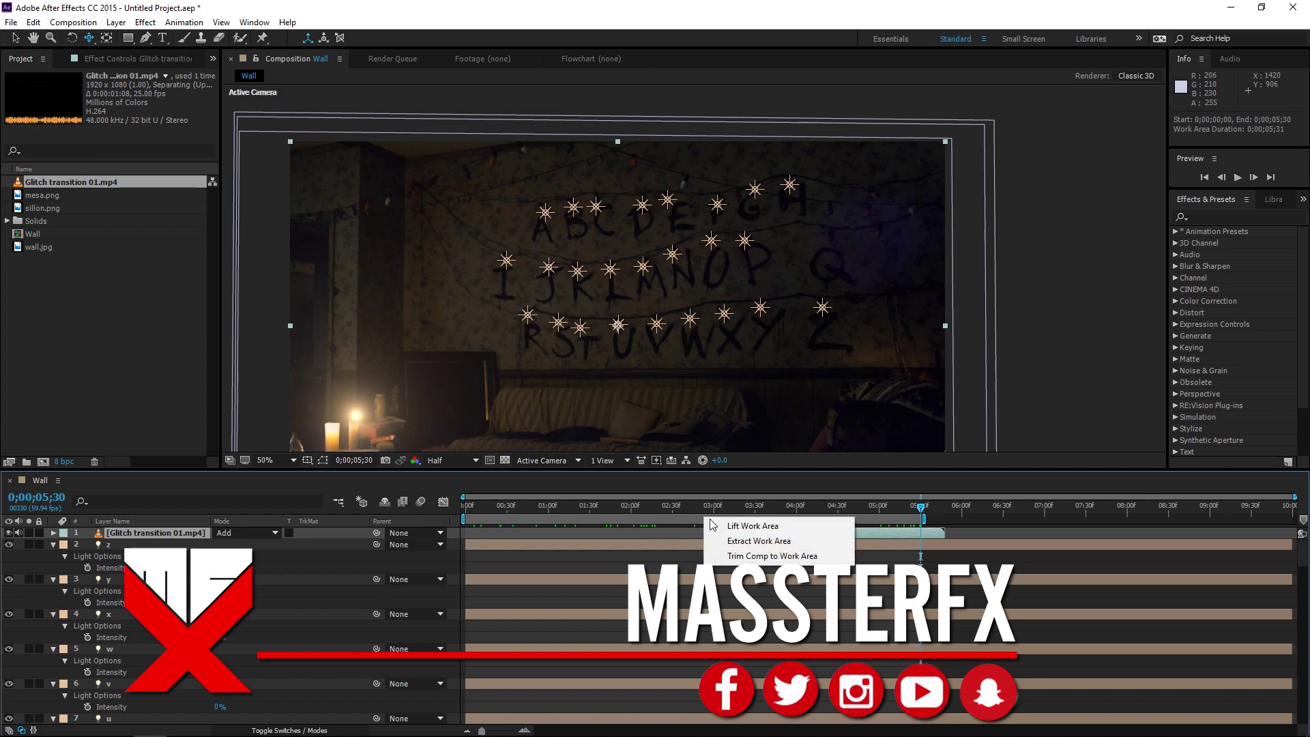
Trim Wall to its work area ending at 5;30, then RAM-preview from the first frame.
{"action": "left_click", "coordinate": [798, 556]}
{"action": "key", "text": "Home"}
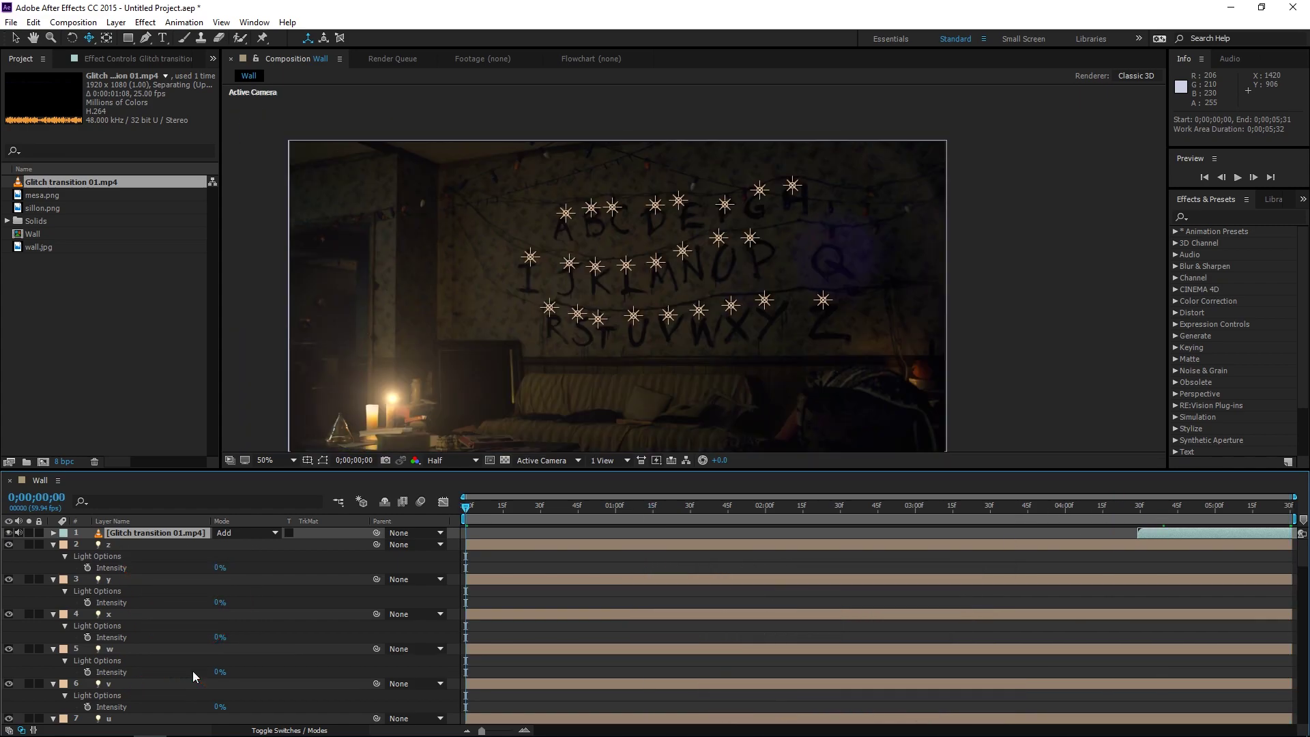
{"action": "key", "text": "space"}
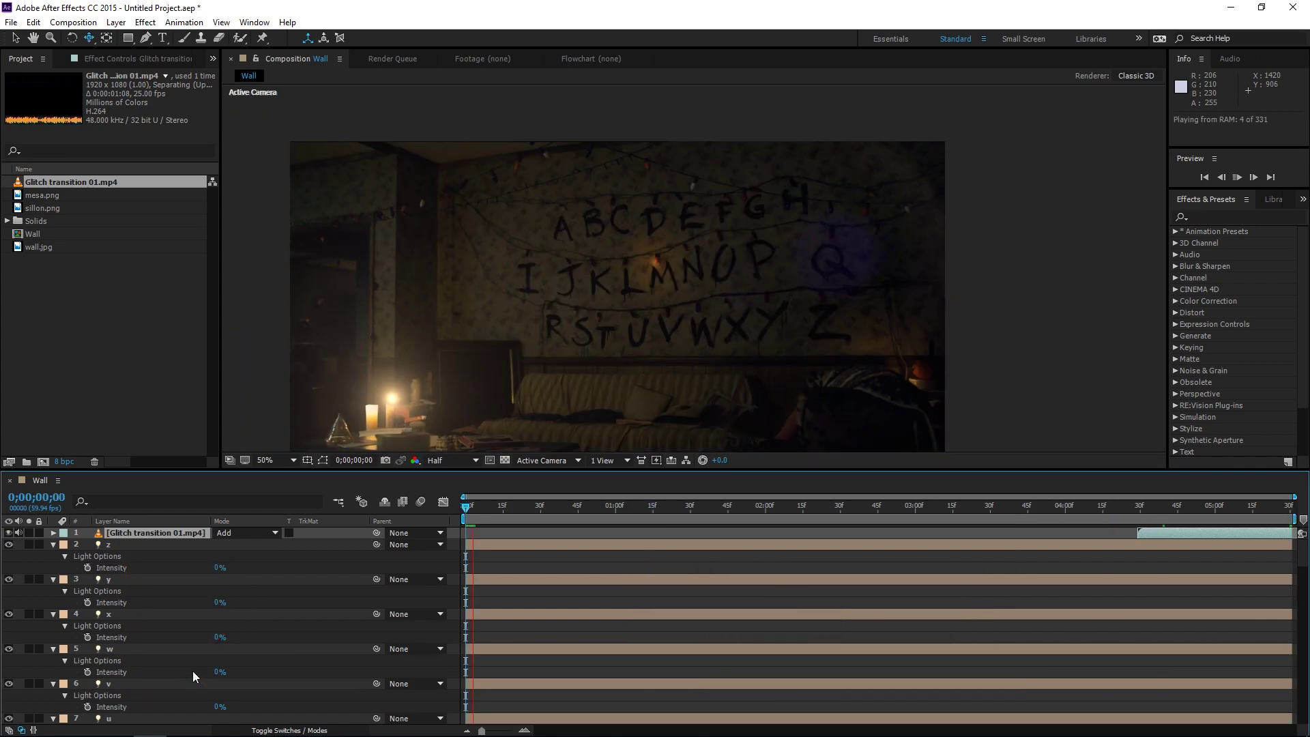